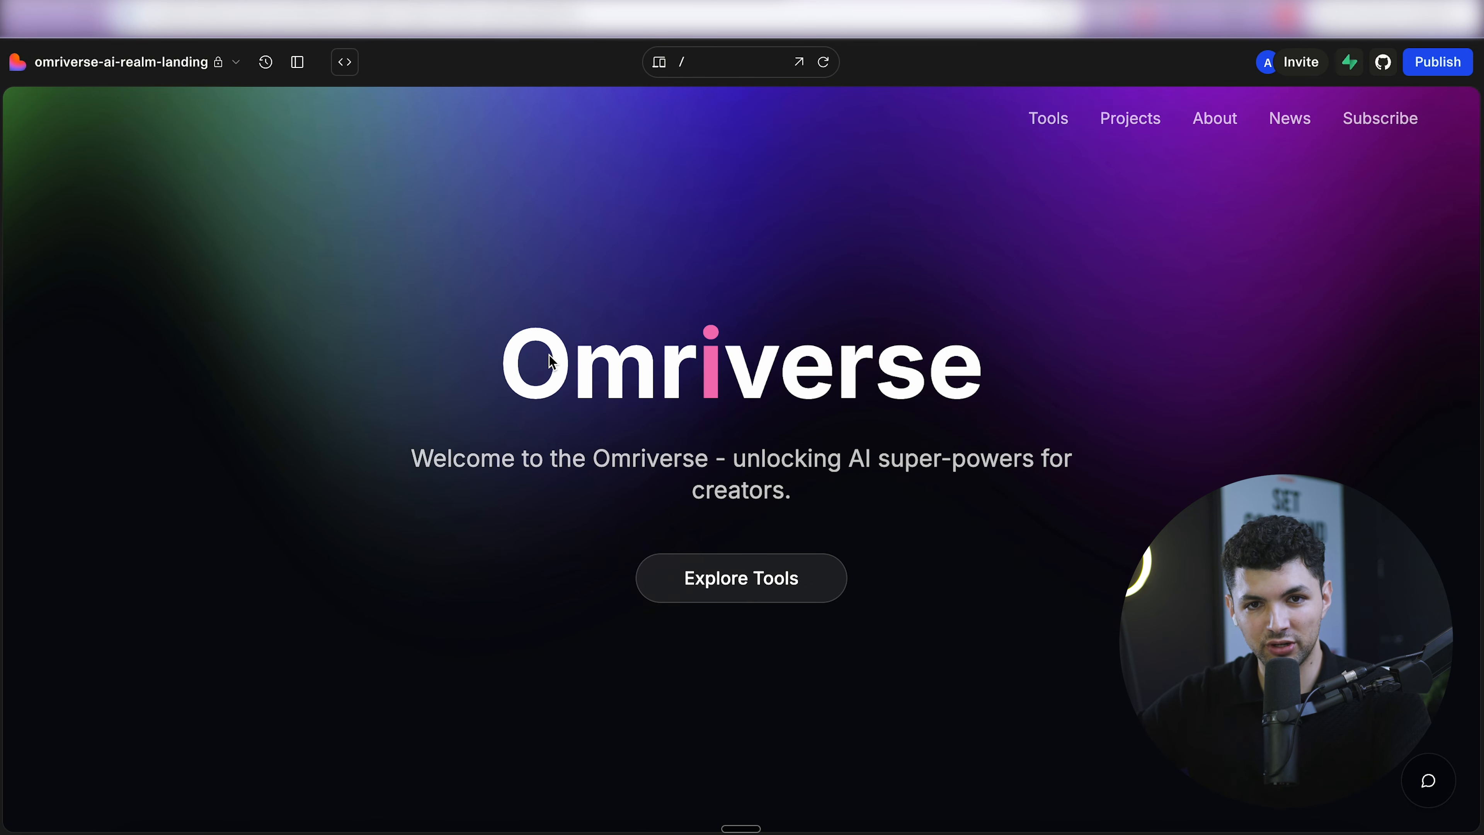
- Highlight the Omriverse heading and tagline in the Lovable preview to point them out
left_click_drag(504, 356, 1056, 374)
left_click_drag(798, 498, 1005, 491)
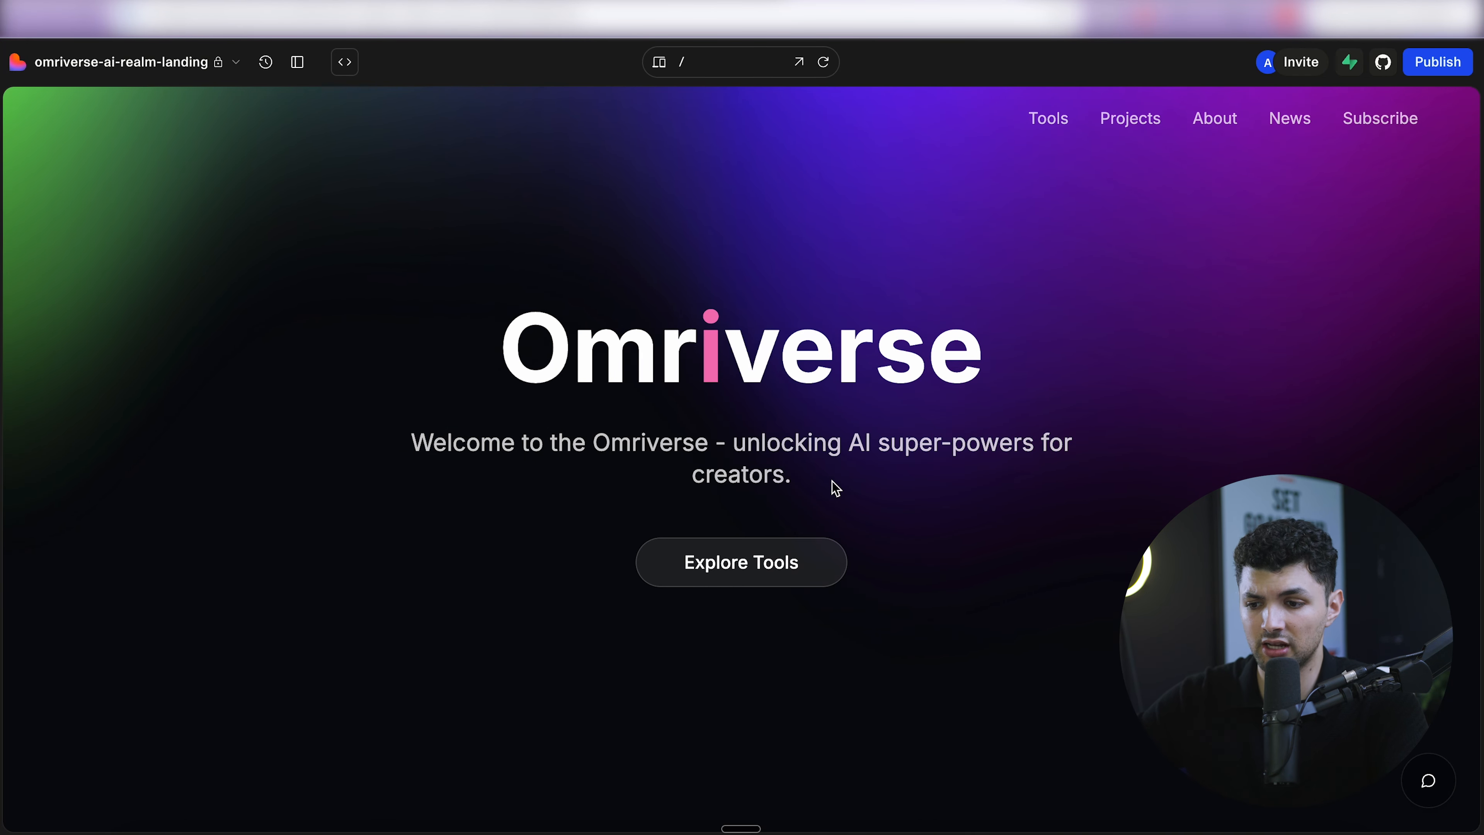
left_click_drag(835, 492, 507, 345)
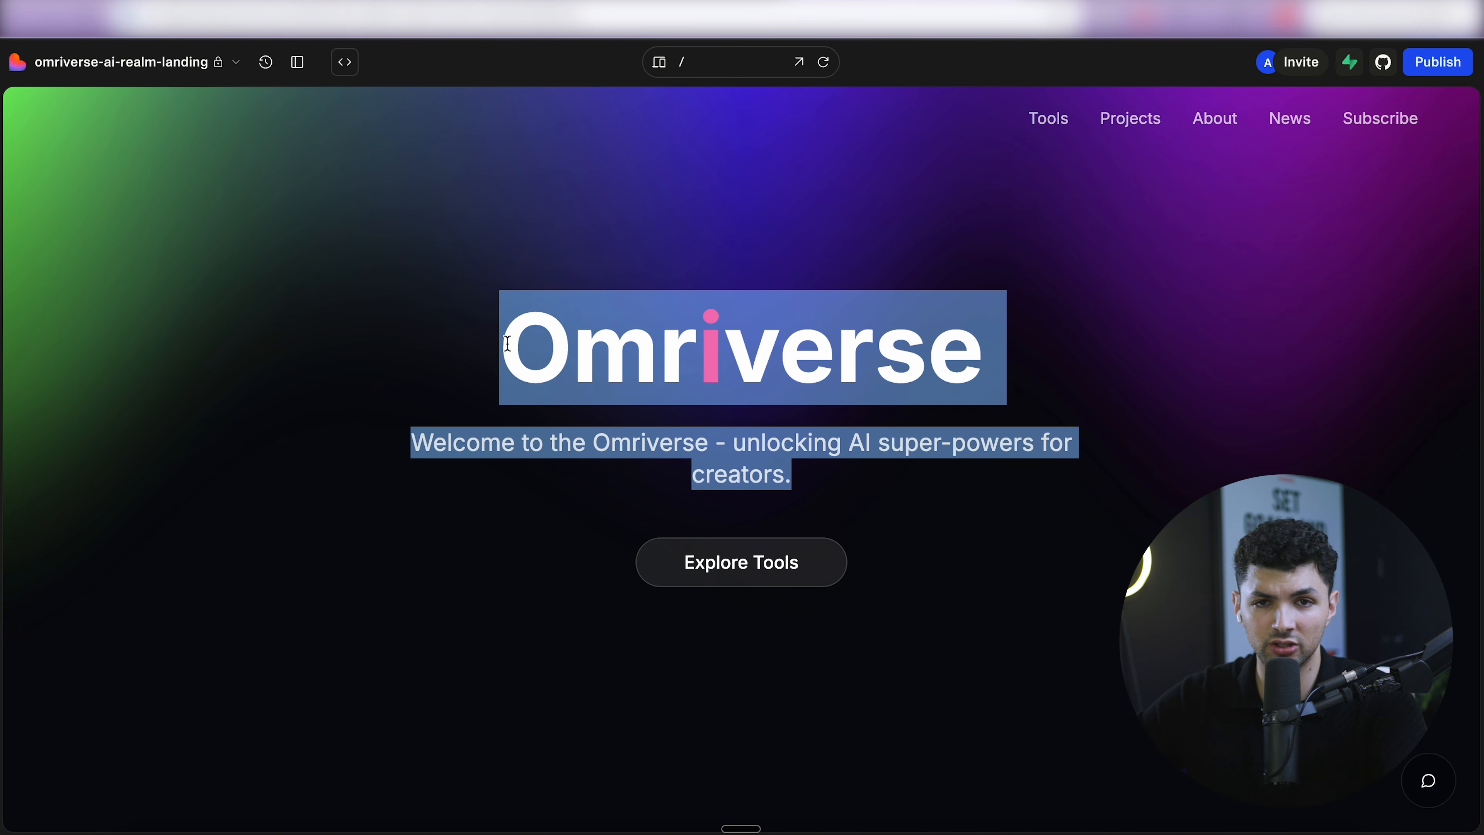
left_click(510, 349)
left_click_drag(504, 345, 889, 511)
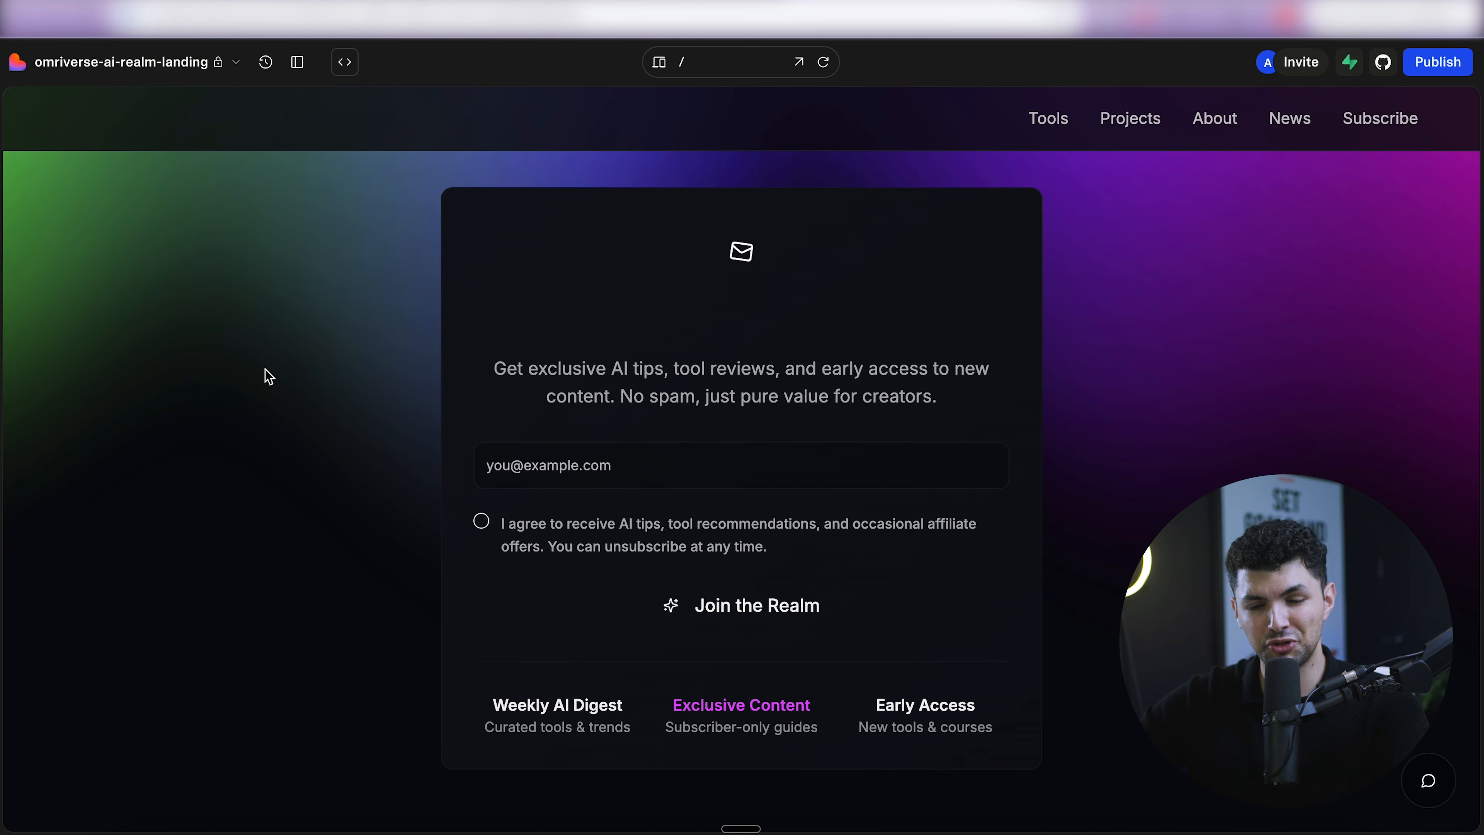
- Point out the signup card's consent statement, then enter the invalid address 'sdasdb' to trigger validation
left_click(532, 471)
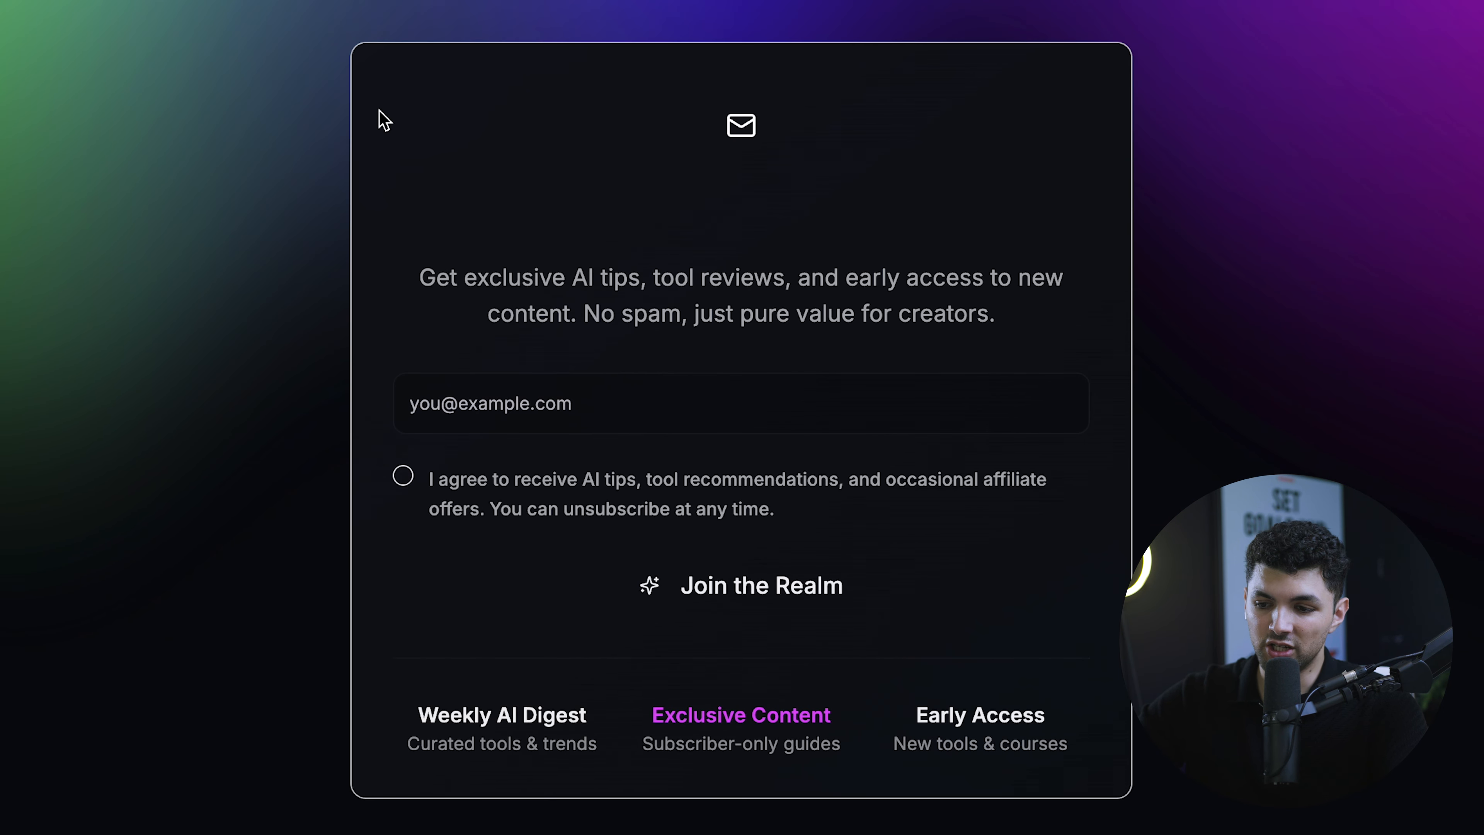
left_click_drag(327, 43, 1131, 741)
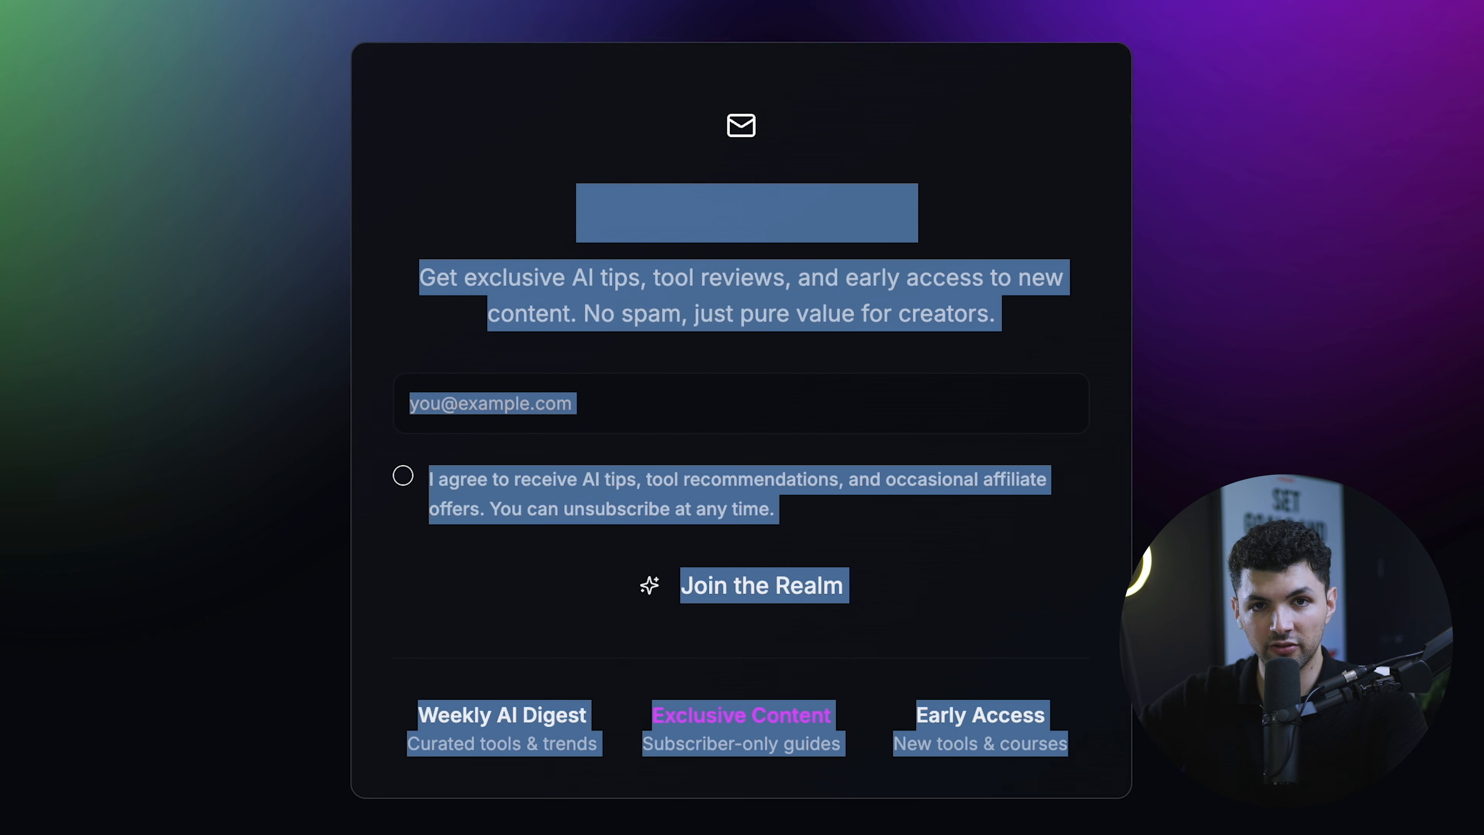
left_click(1130, 739)
left_click_drag(777, 510, 397, 474)
left_click(474, 415)
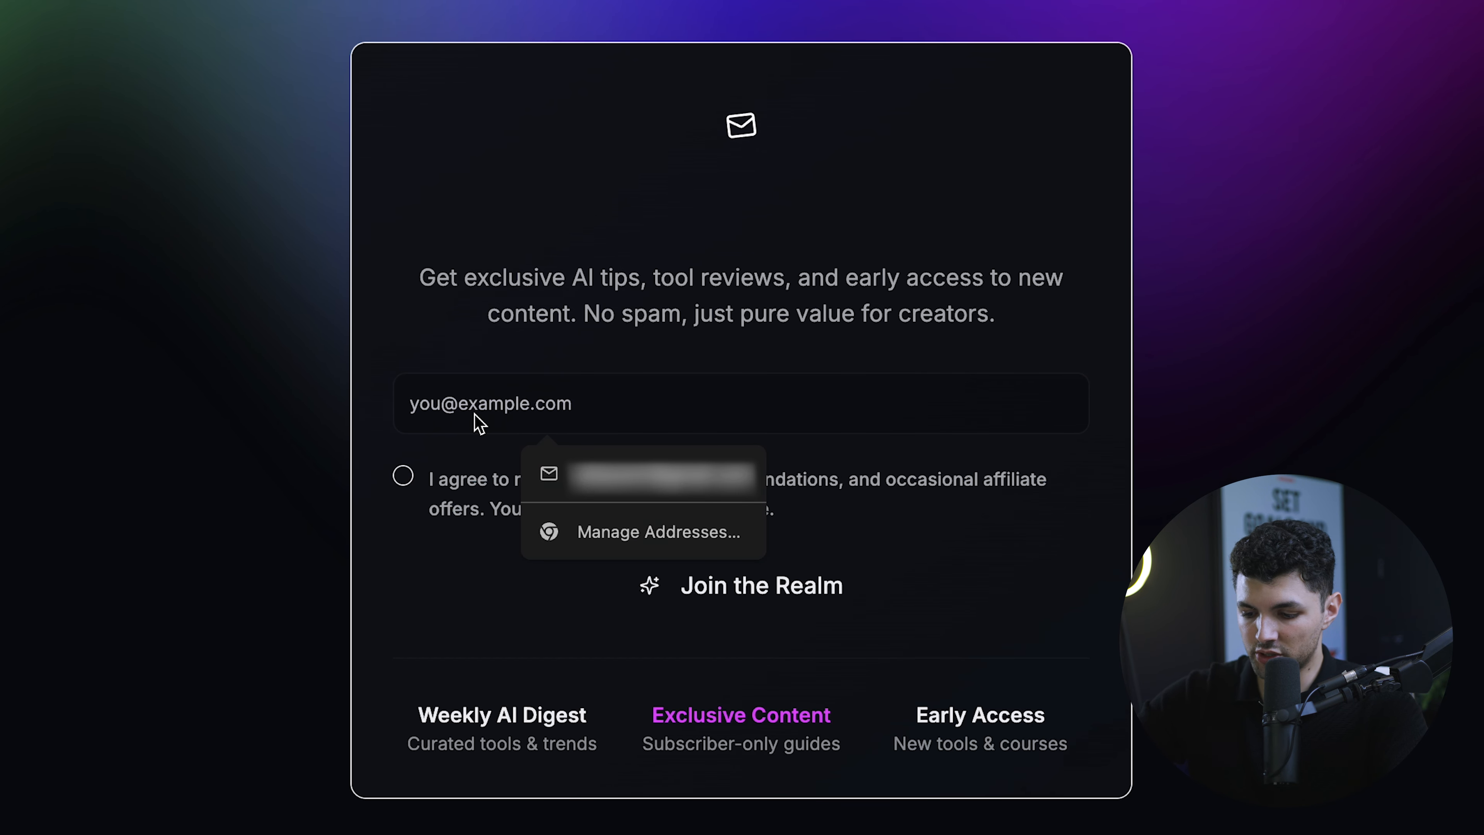
type("sdasdb")
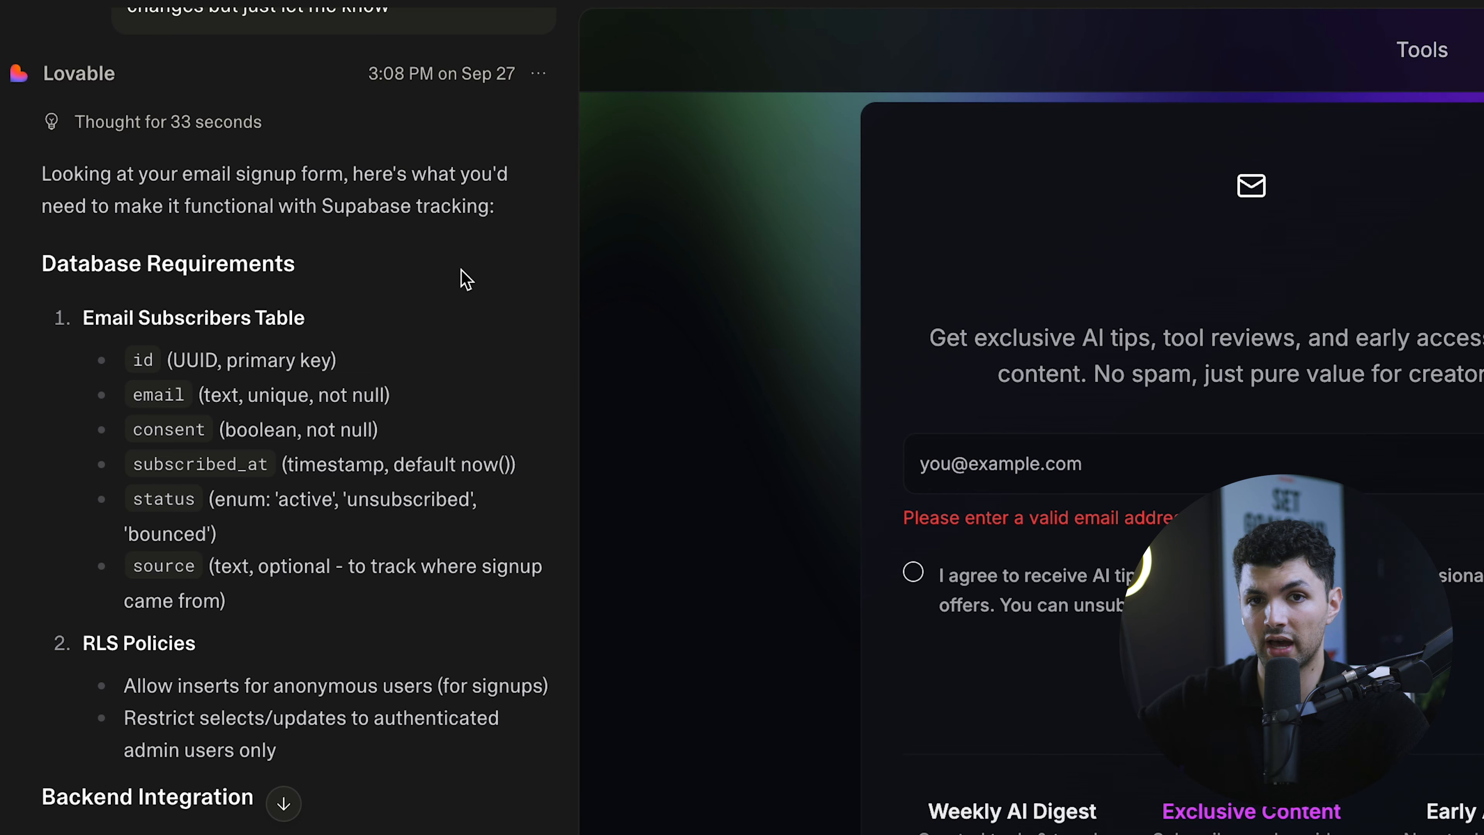
- Review the Email Subscribers Table requirements and the Supabase integration request in Lovable's chat
scroll(465, 277, "down", 2)
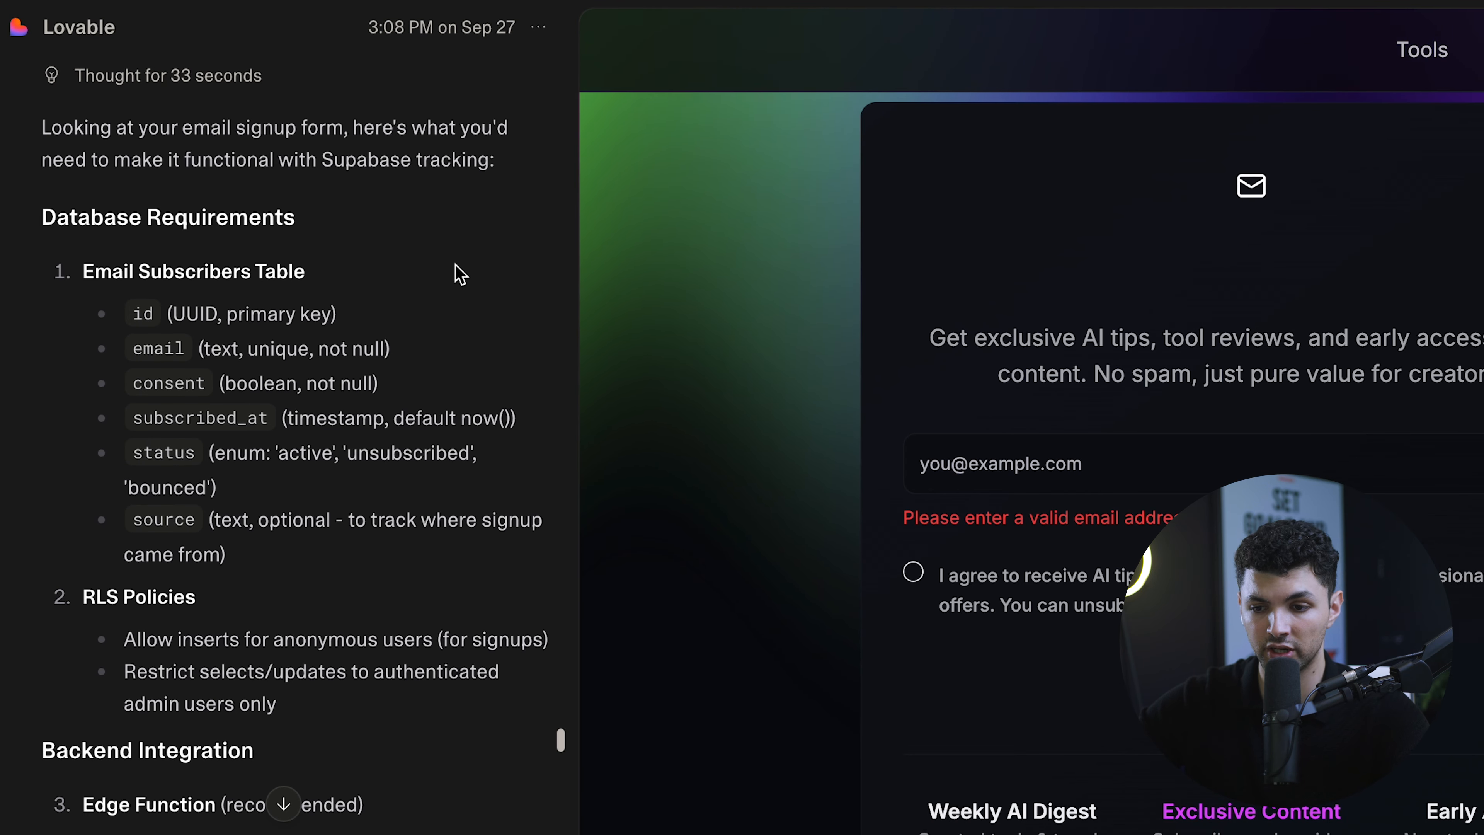
scroll(333, 192, "down", 1)
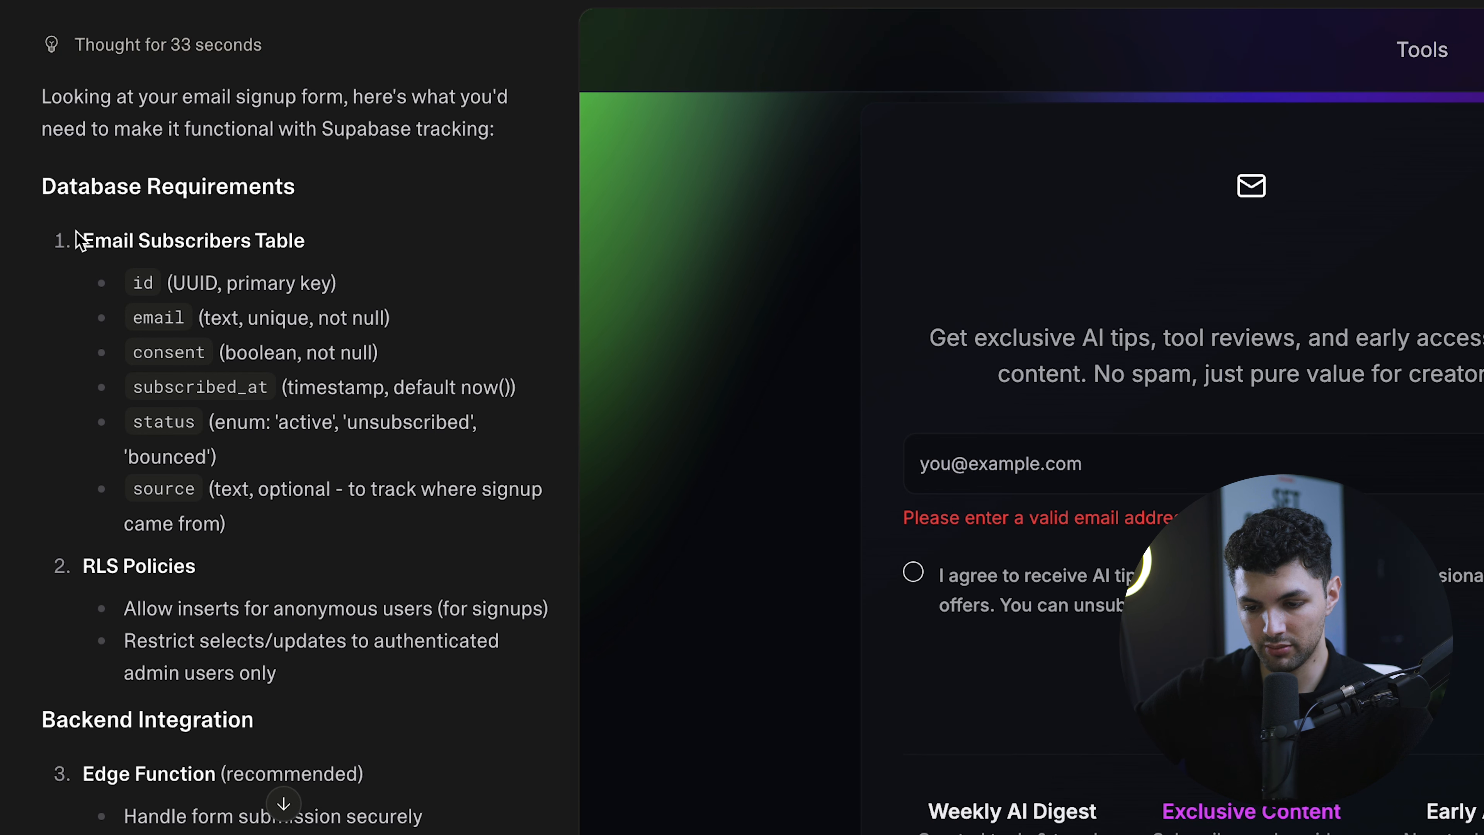
left_click_drag(75, 241, 364, 563)
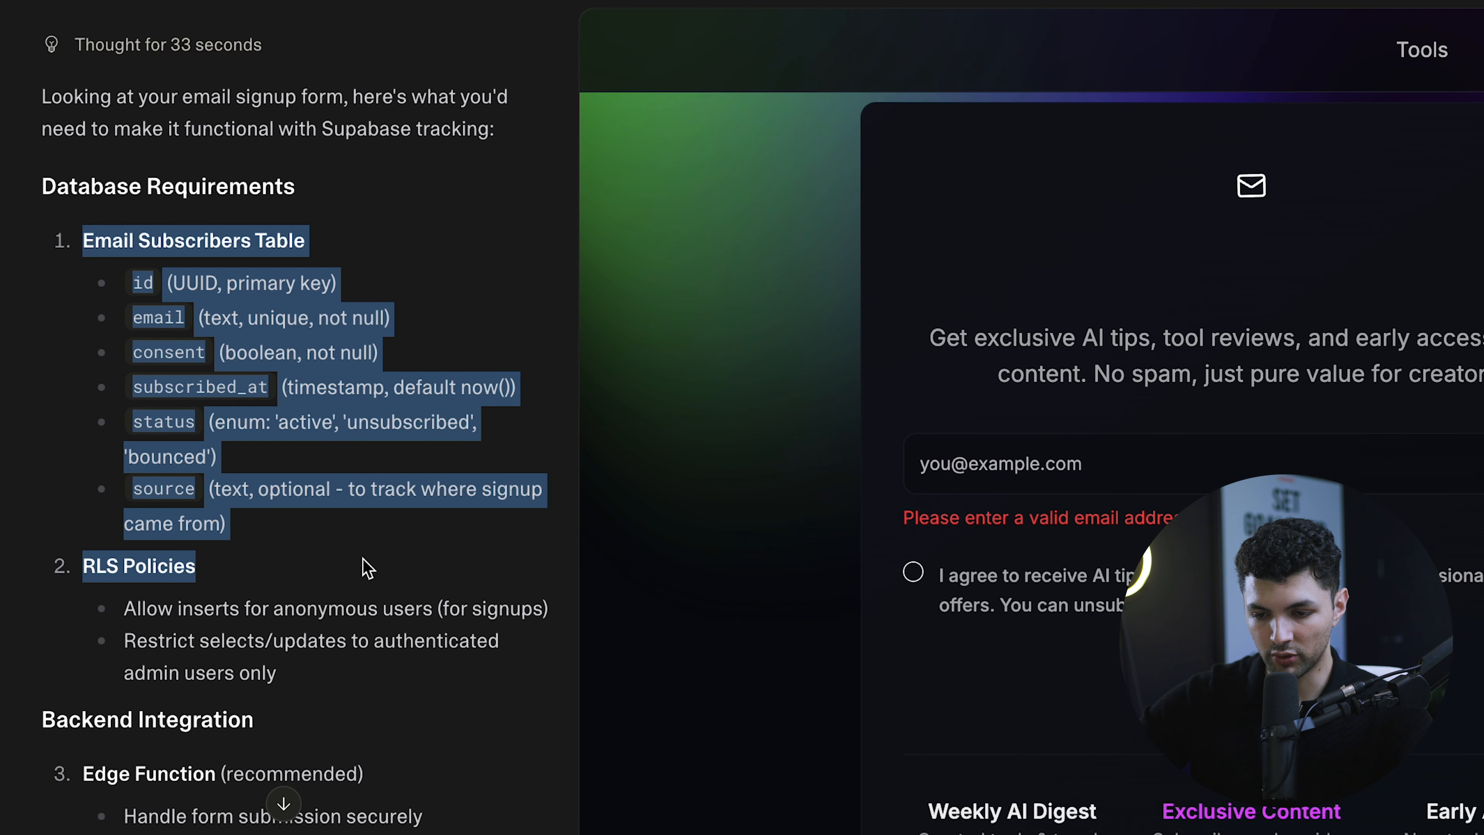
left_click(366, 564)
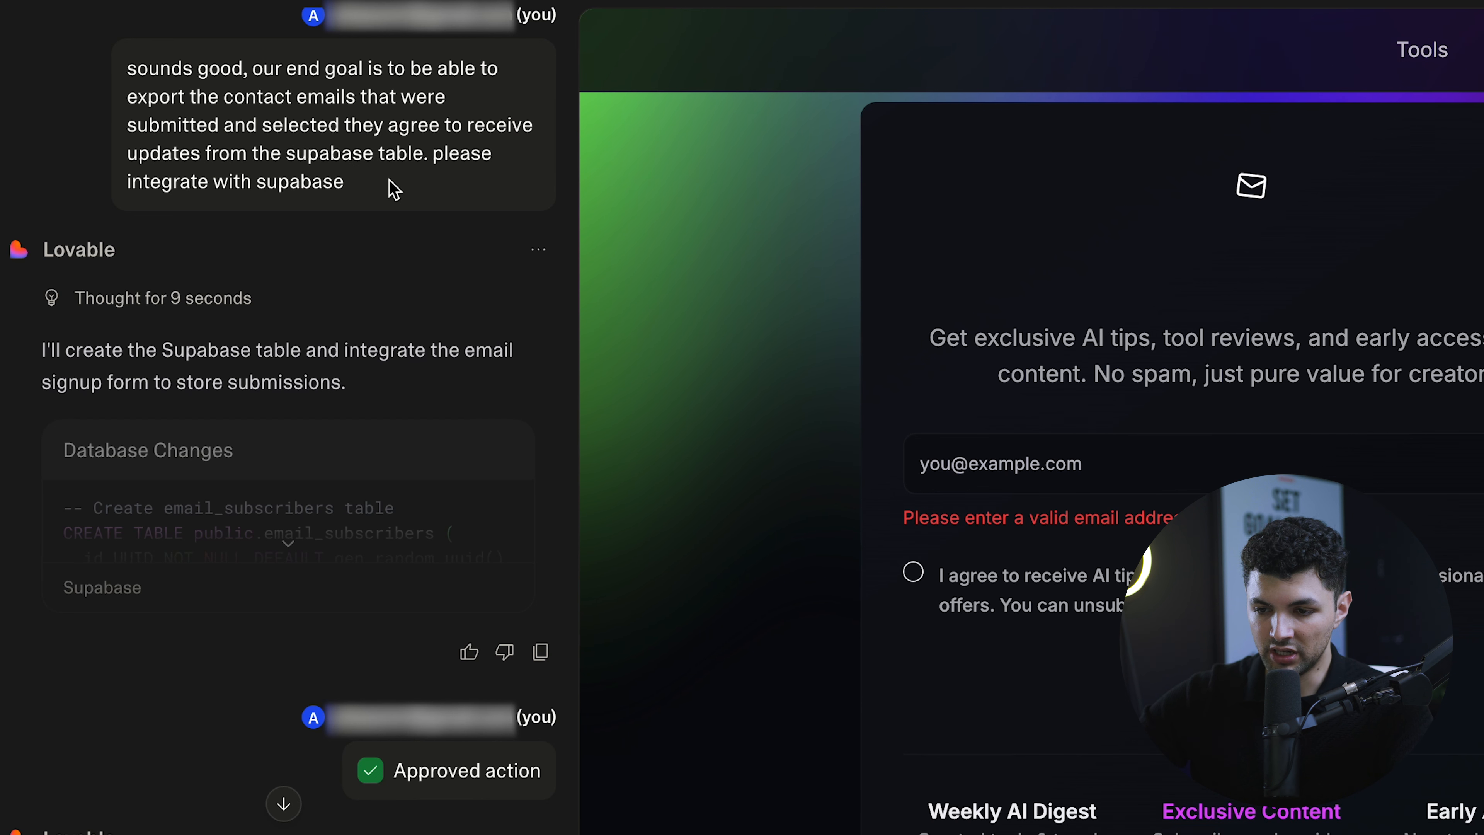
left_click_drag(390, 191, 75, 82)
left_click(103, 82)
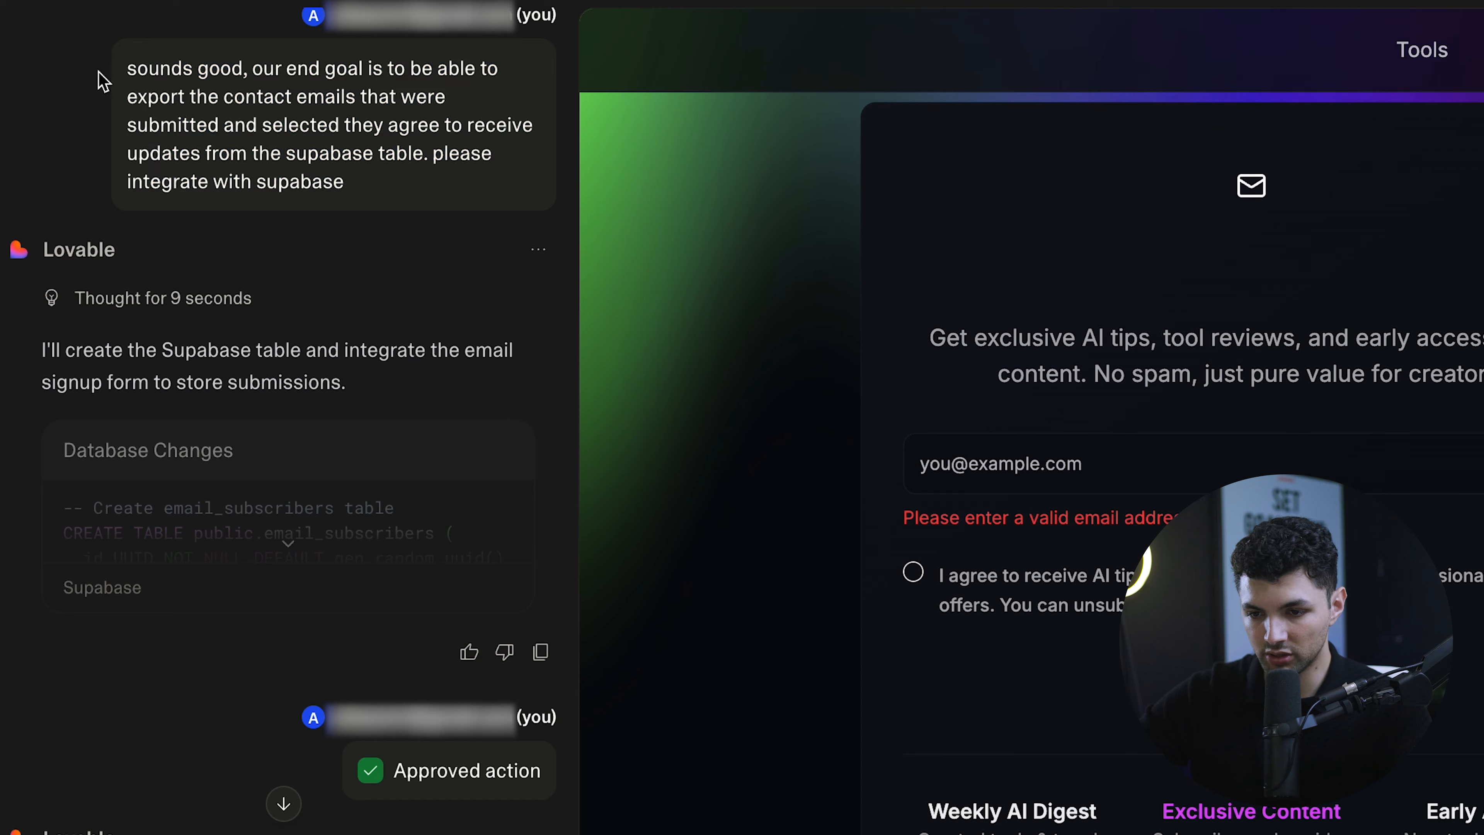
left_click_drag(175, 69, 390, 190)
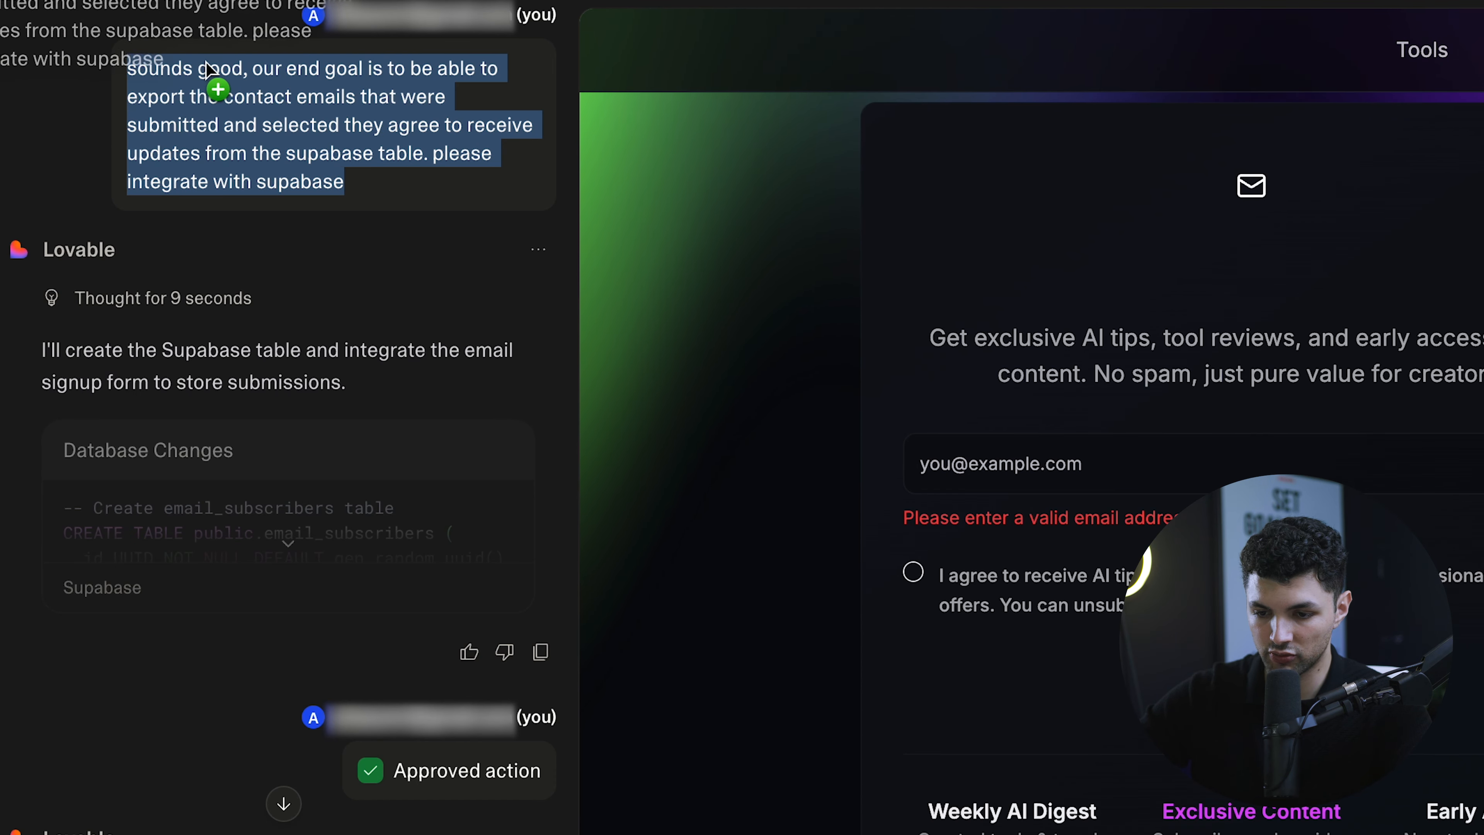
scroll(210, 322, "down", 4)
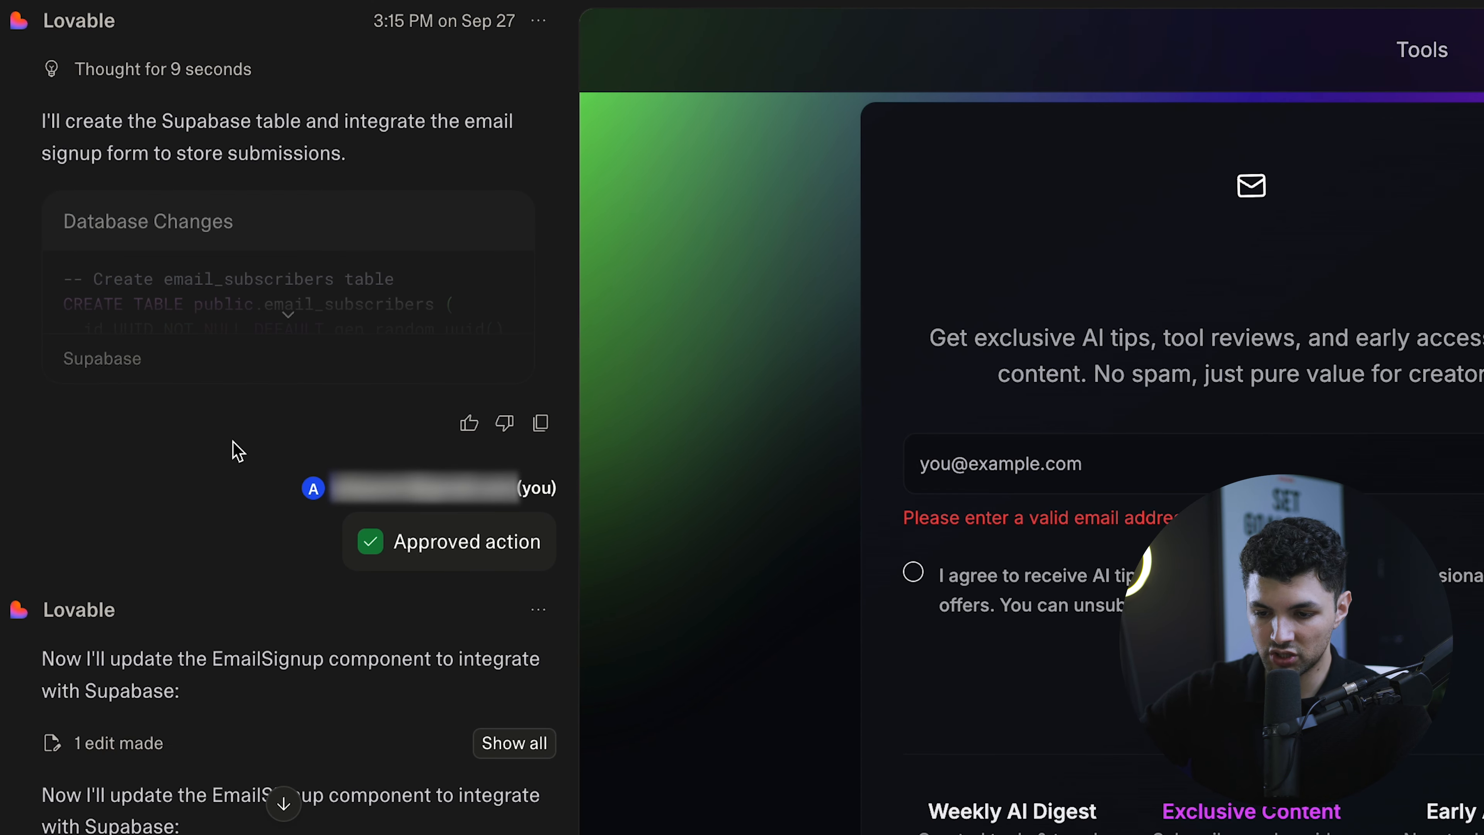
scroll(236, 451, "down", 10)
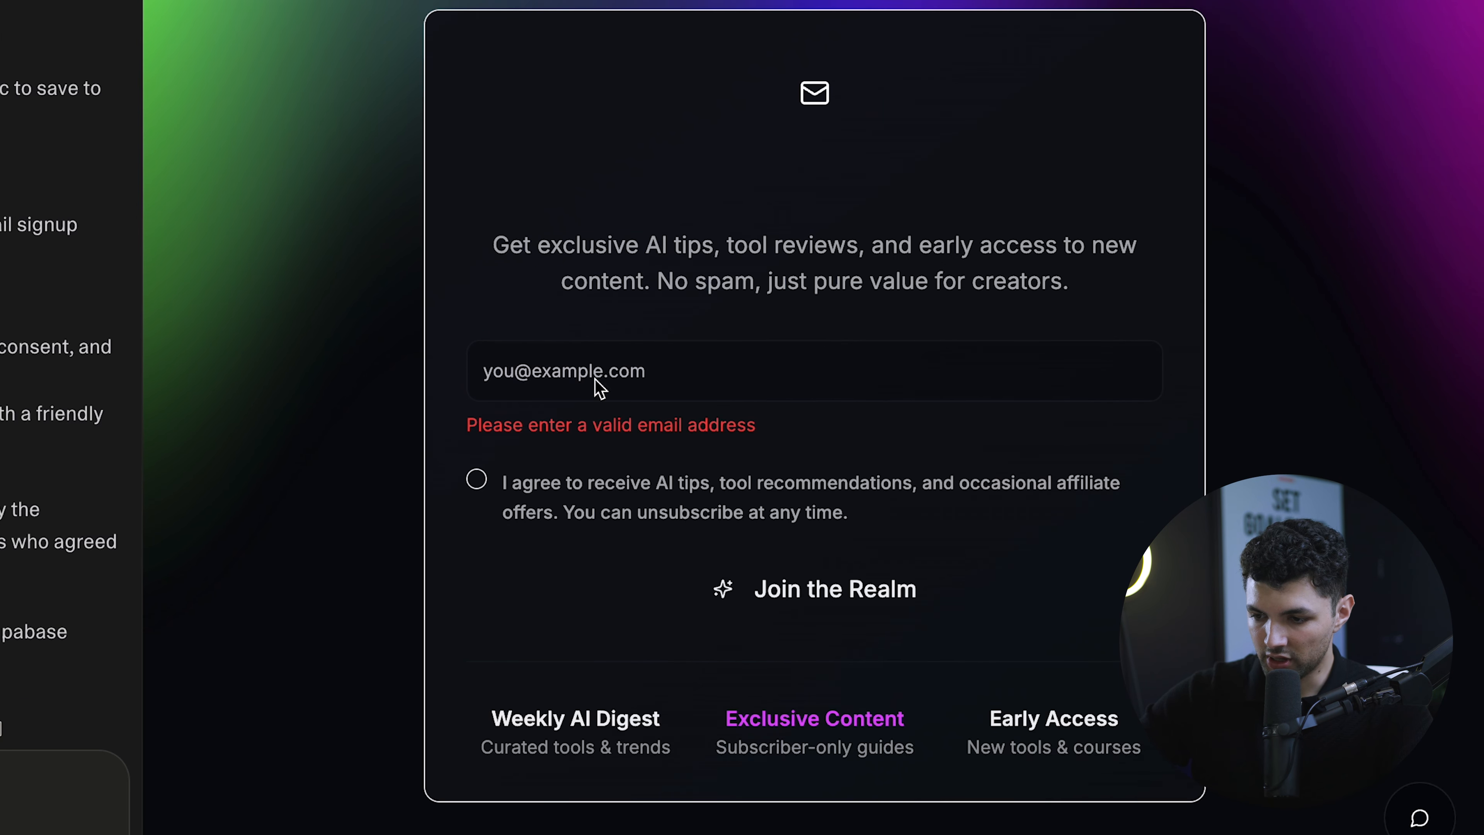
- Submit the signup form with a saved email address and the consent box ticked
left_click(599, 375)
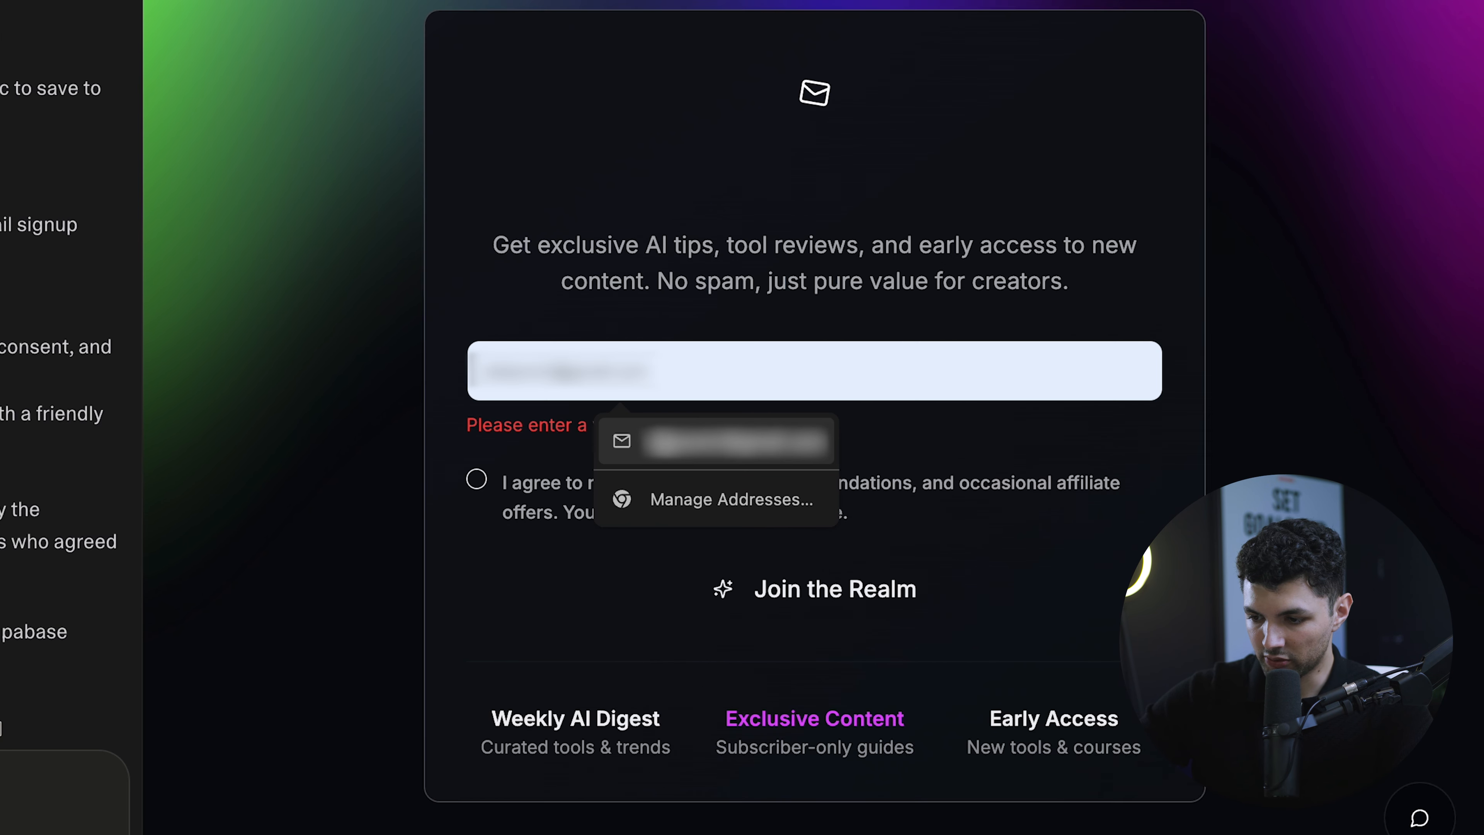
left_click(736, 441)
left_click(570, 468)
left_click(772, 577)
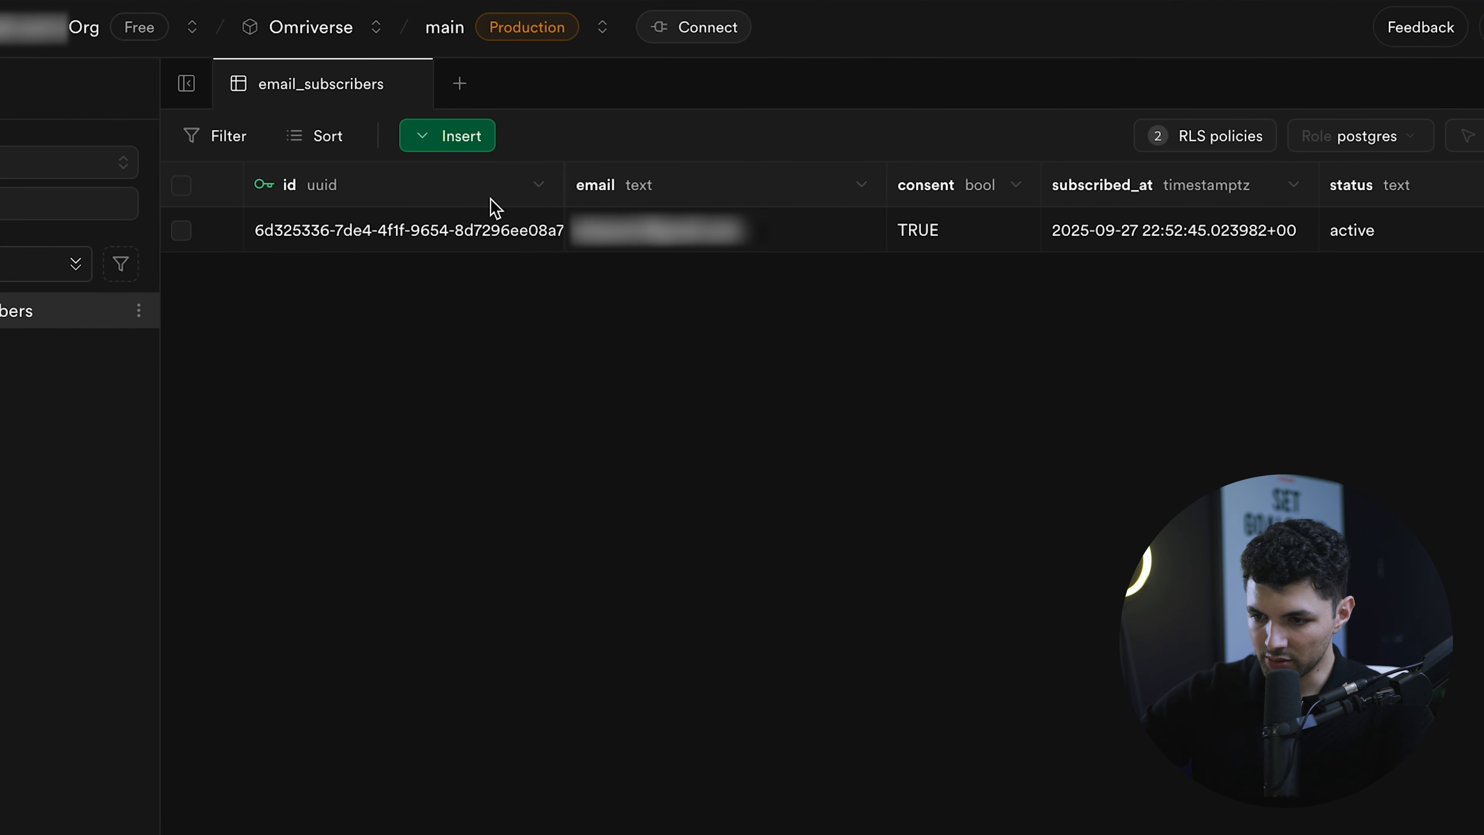
- Check the new subscriber row in Supabase's email_subscribers table and start another signup
left_click(645, 233)
scroll(935, 242, "right", 10)
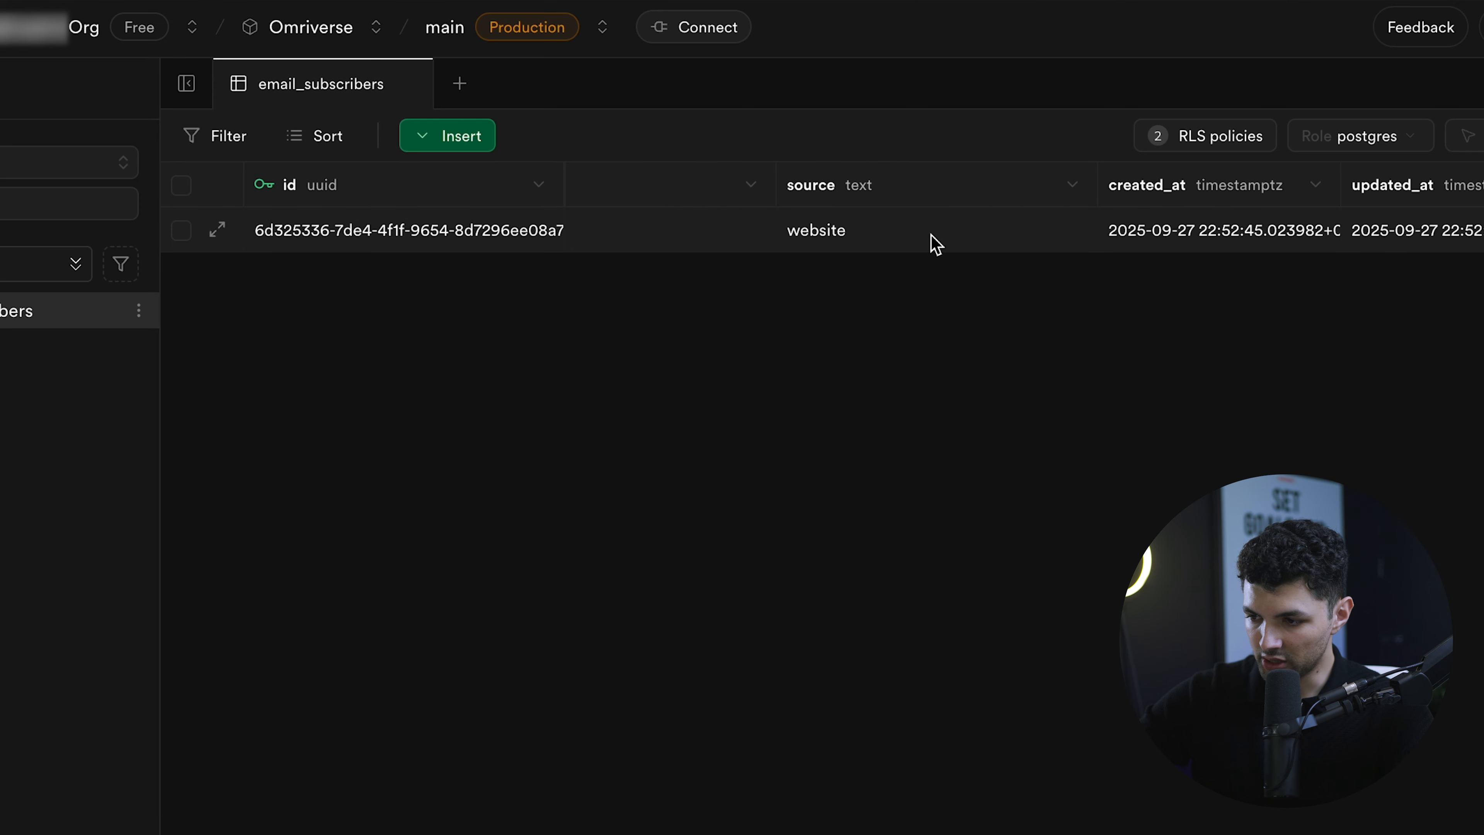
scroll(935, 242, "left", 10)
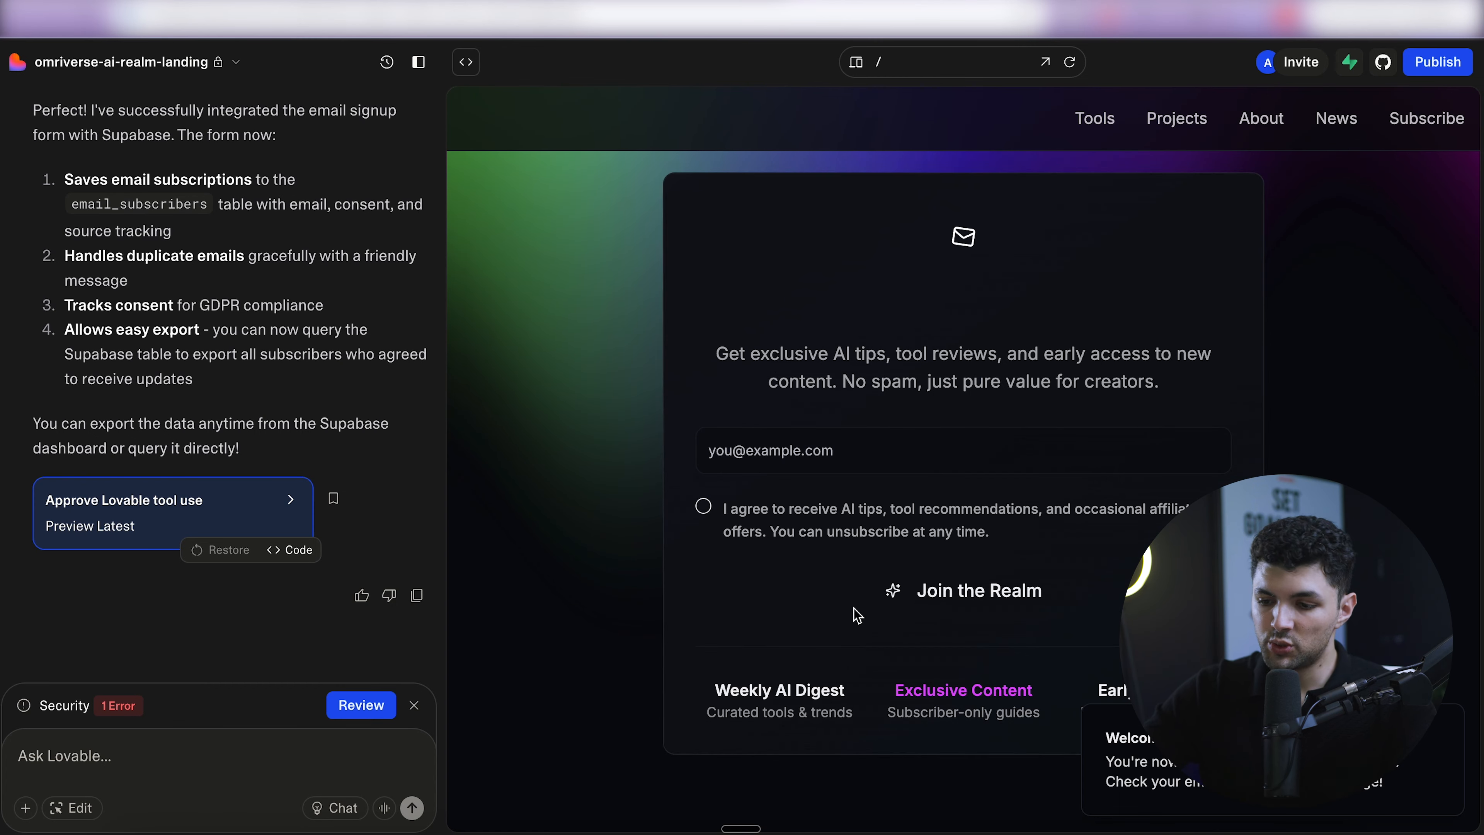
left_click(750, 459)
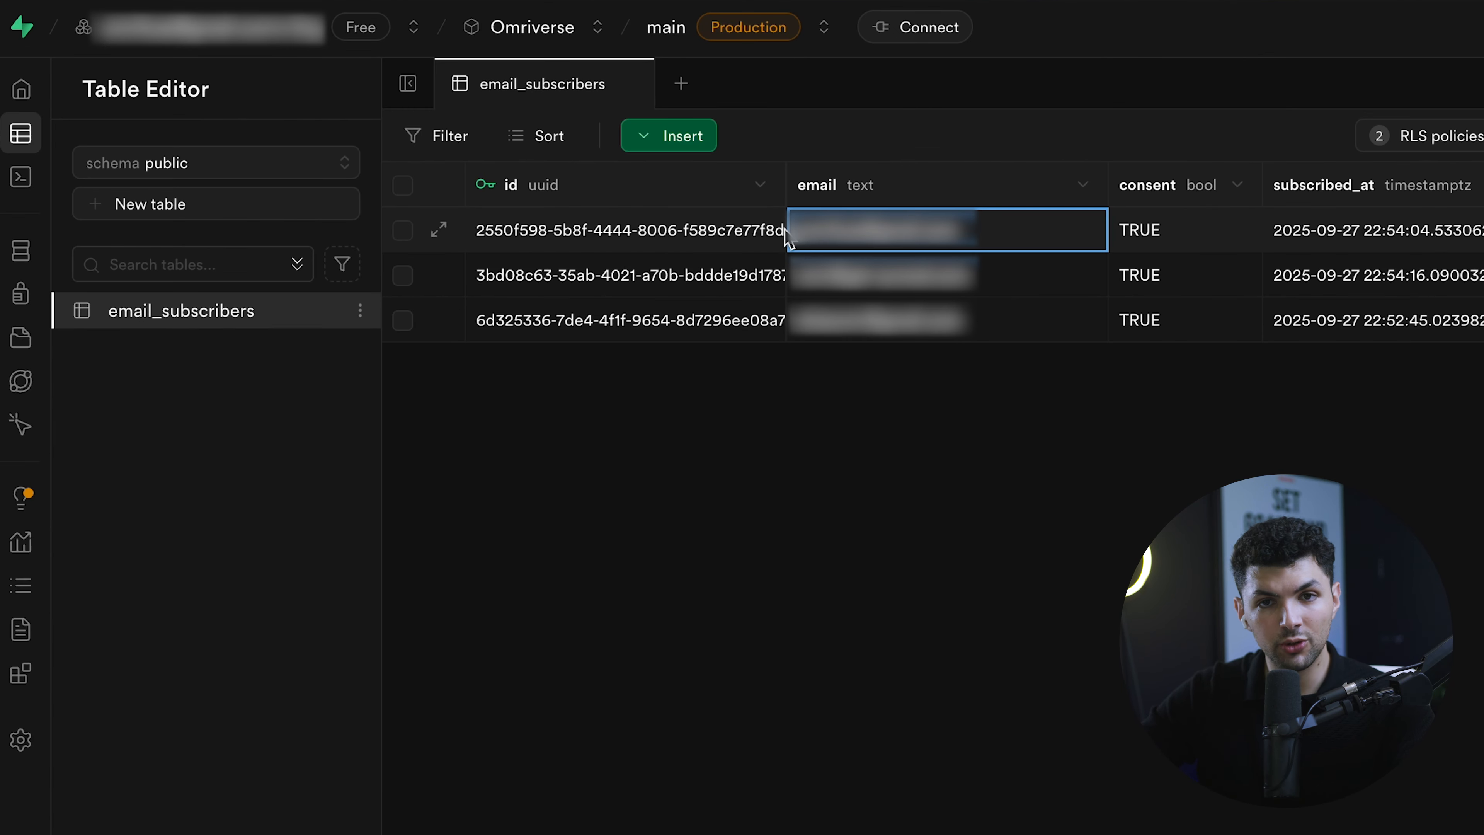
- Export email_subscribers via Export data > Export table as CSV and save it in Downloads
left_click(361, 311)
mouse_move(445, 550)
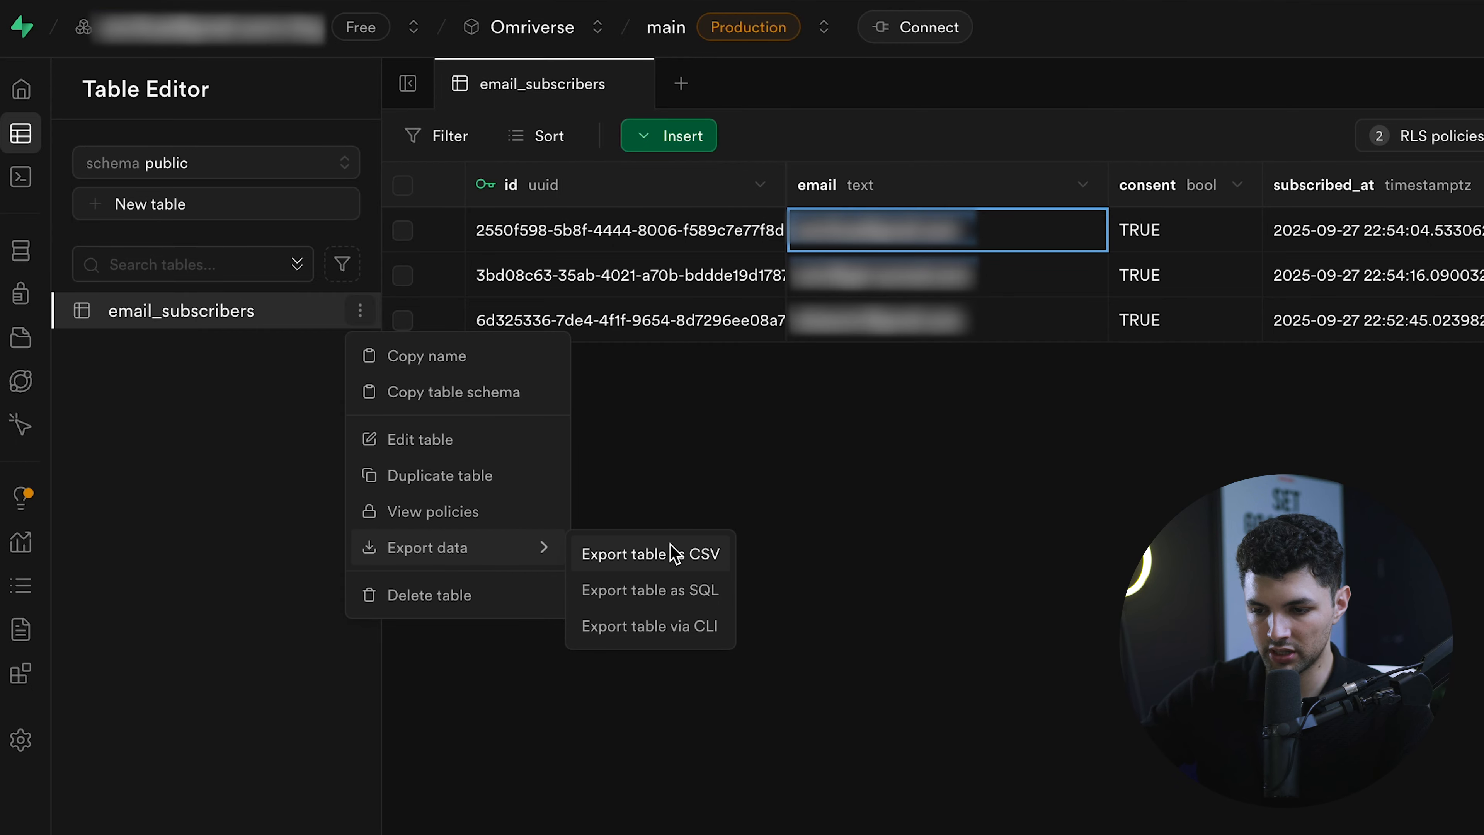
left_click(672, 552)
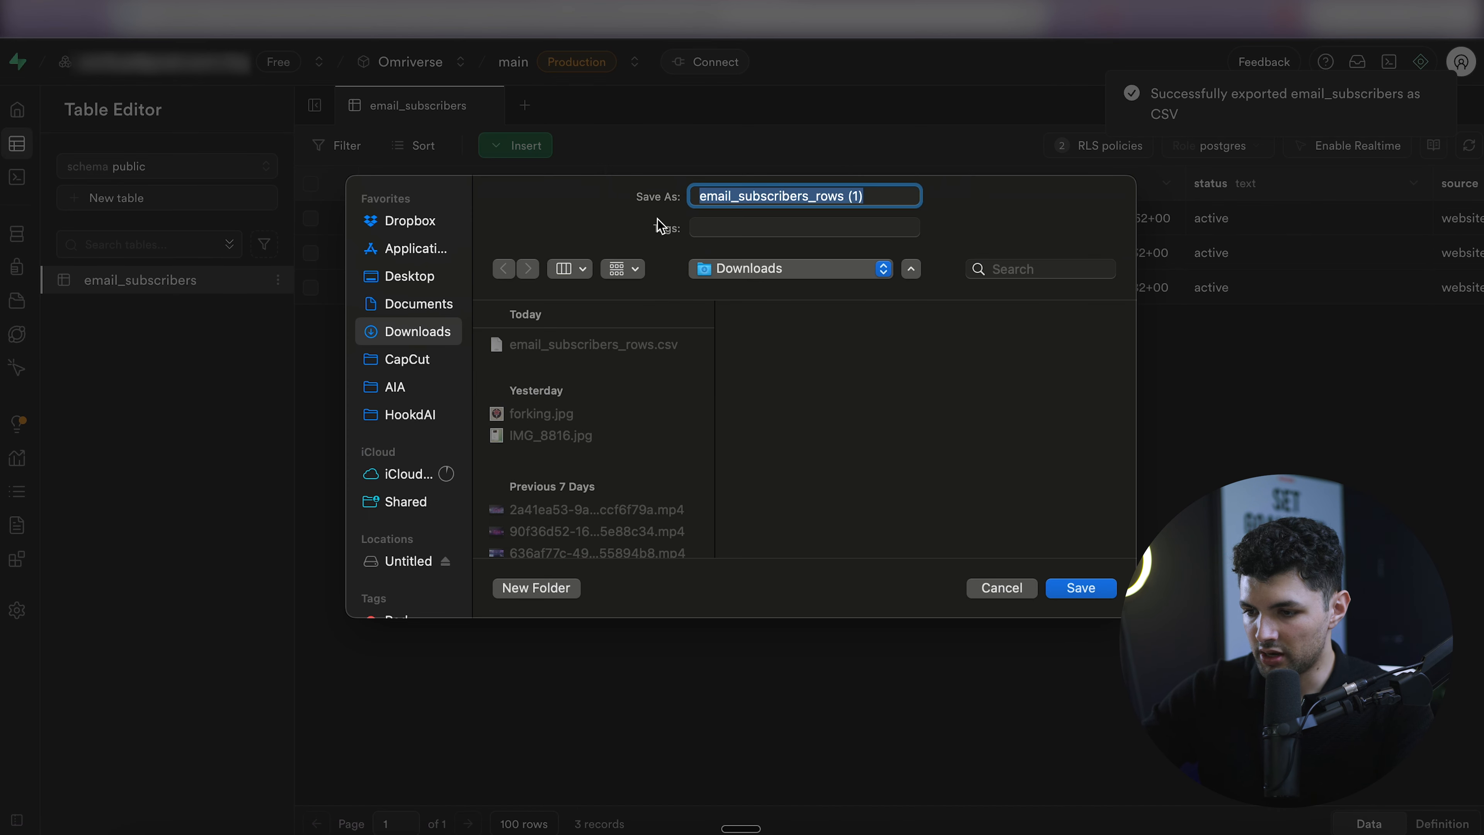
left_click(1080, 588)
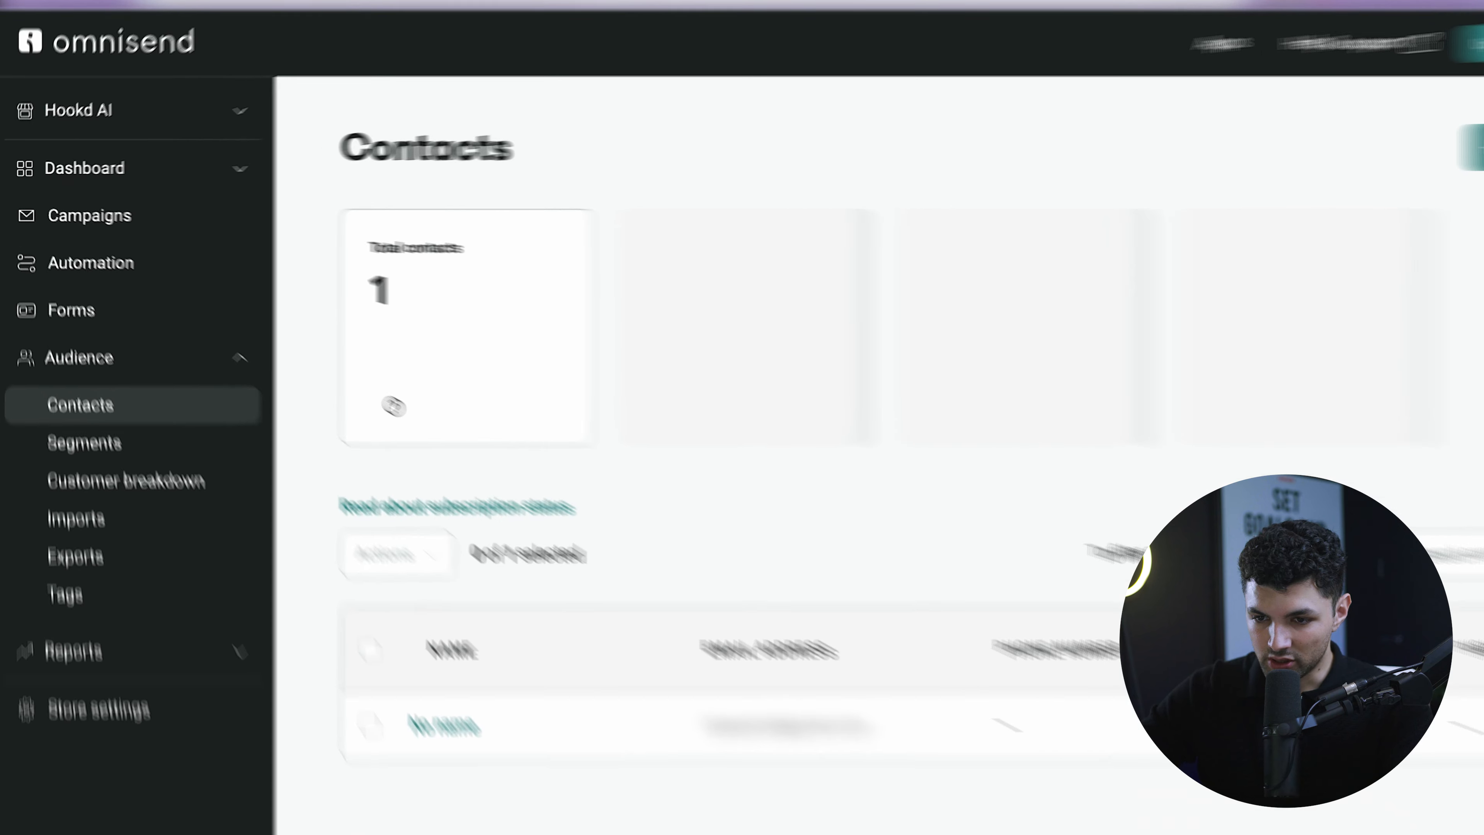
- On Omnisend's Contacts page, choose Add or update contacts > Import contacts from a file
left_click(183, 130)
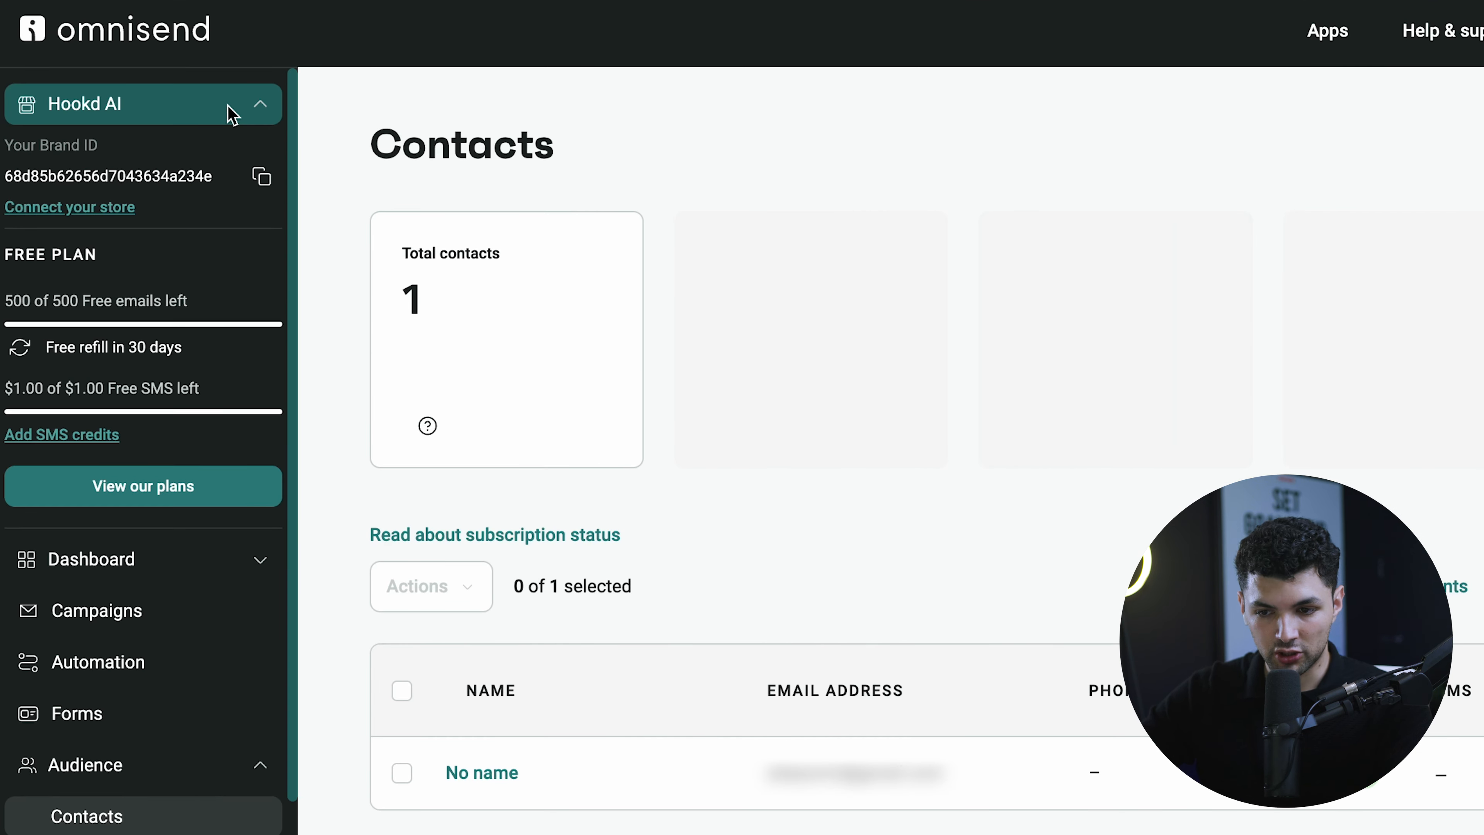
left_click(262, 112)
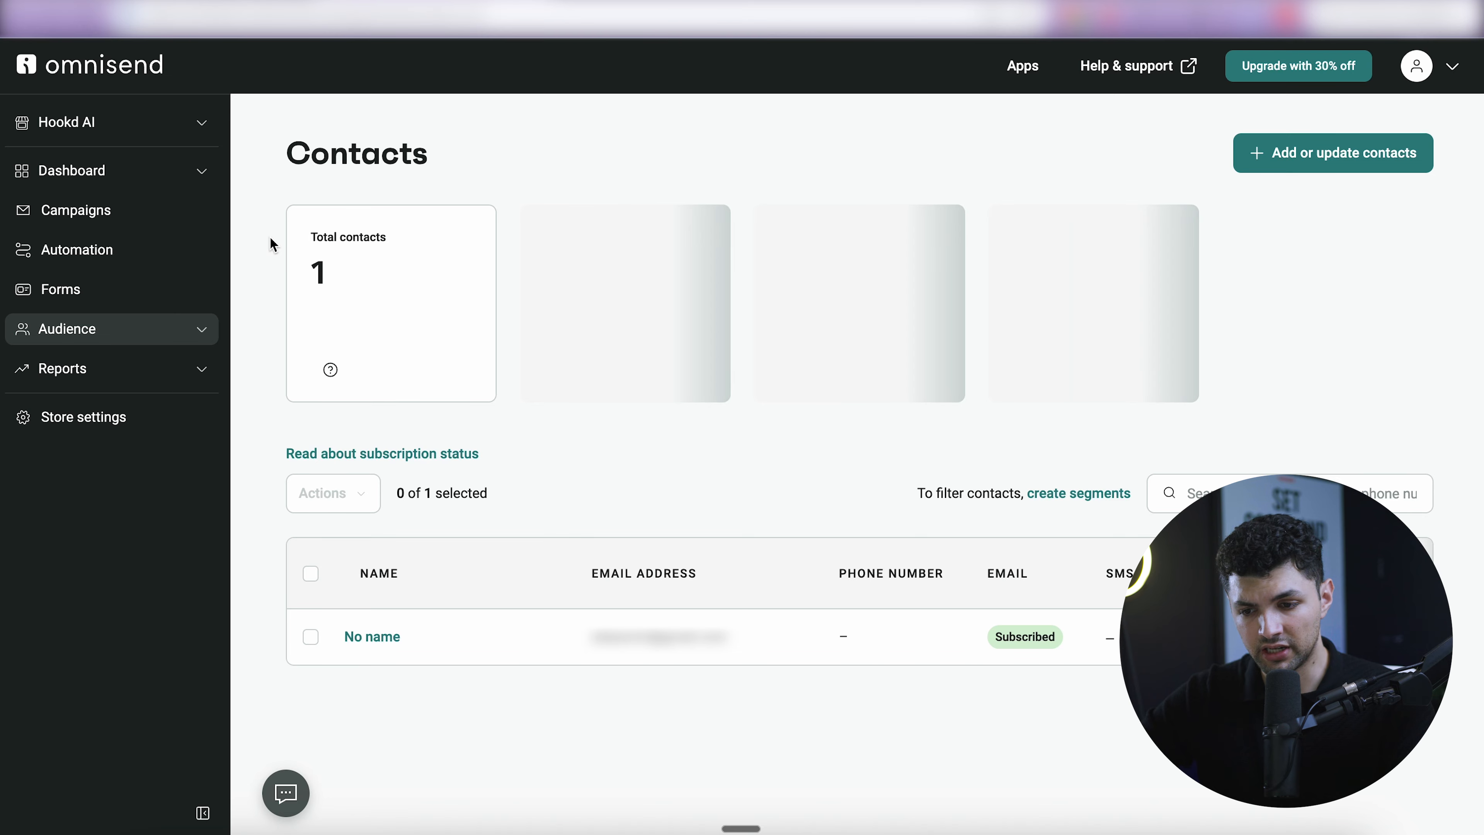
left_click(200, 332)
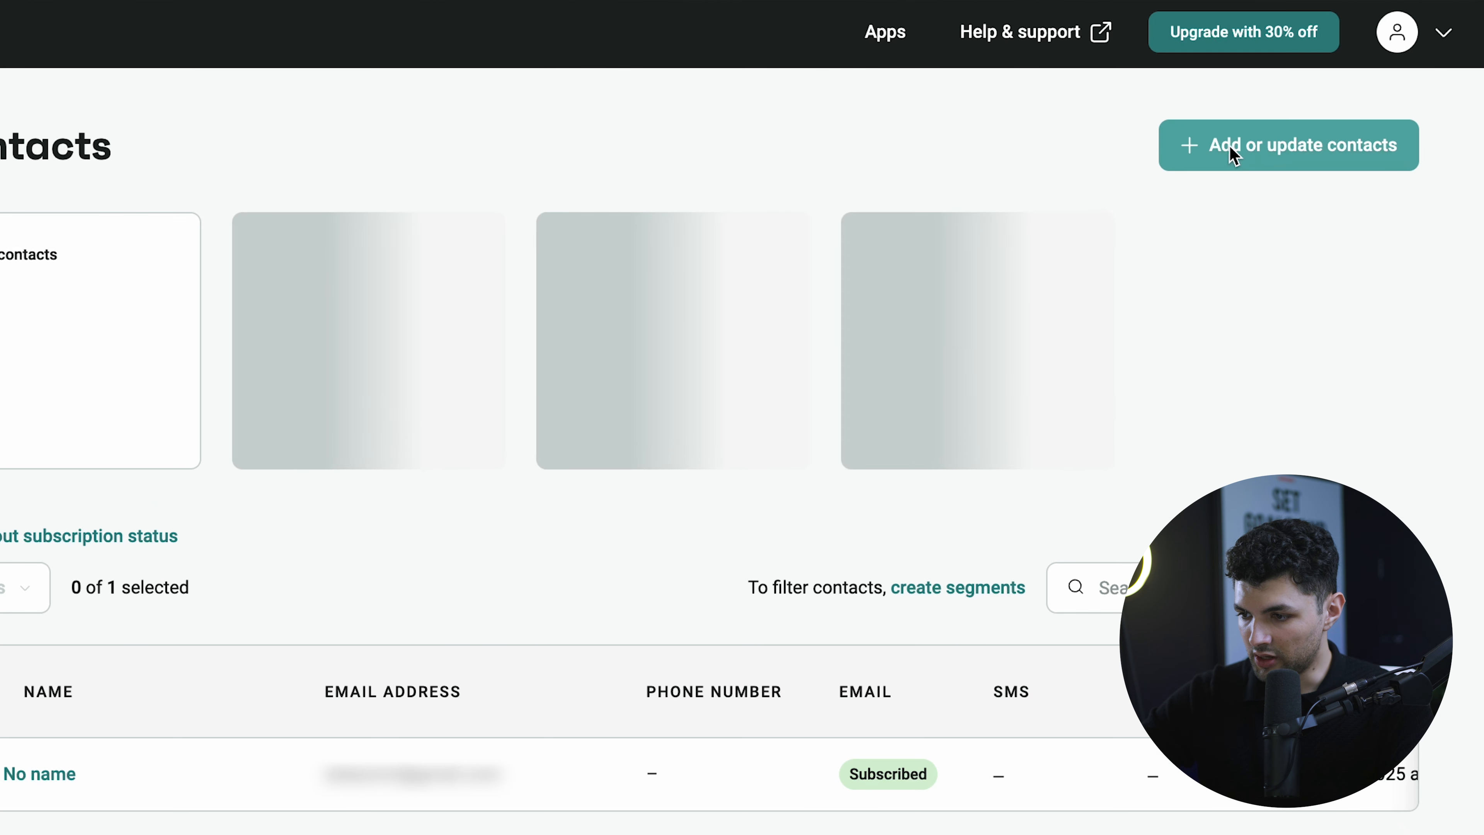
left_click(1229, 154)
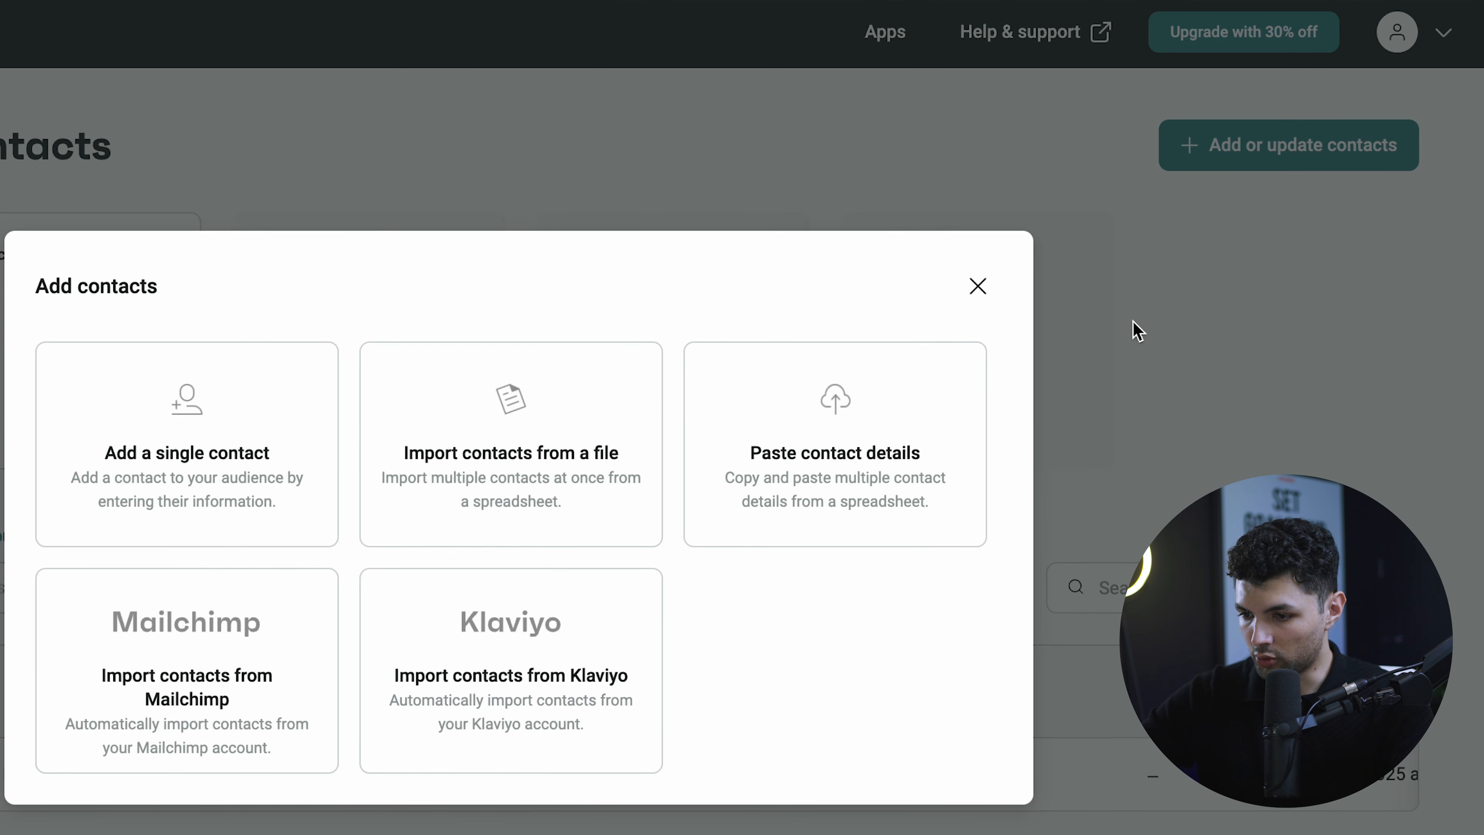
left_click(606, 459)
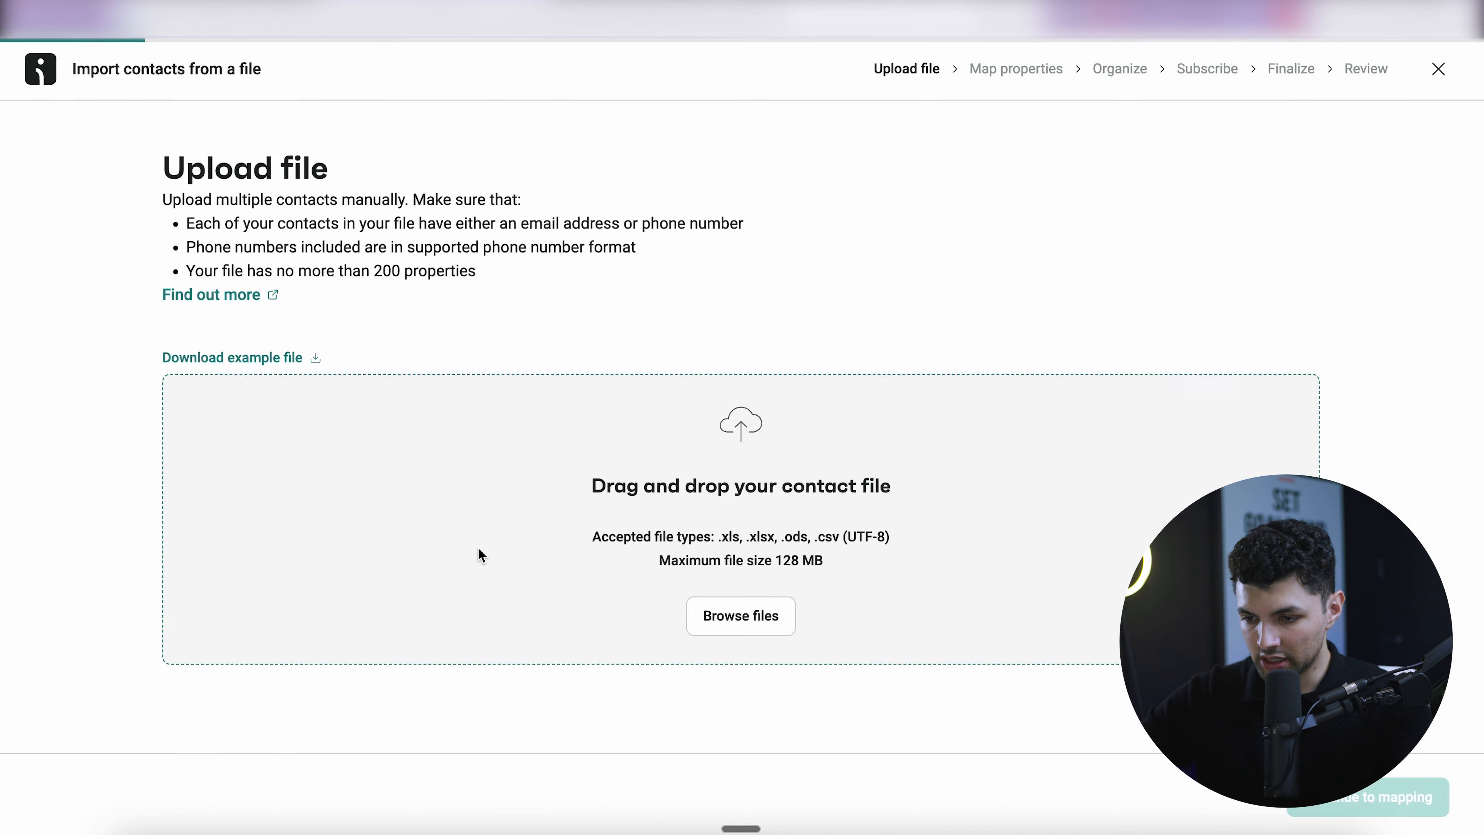
- Upload email_subscribers_rows (1).csv and continue to column mapping
left_click(737, 616)
left_click(292, 243)
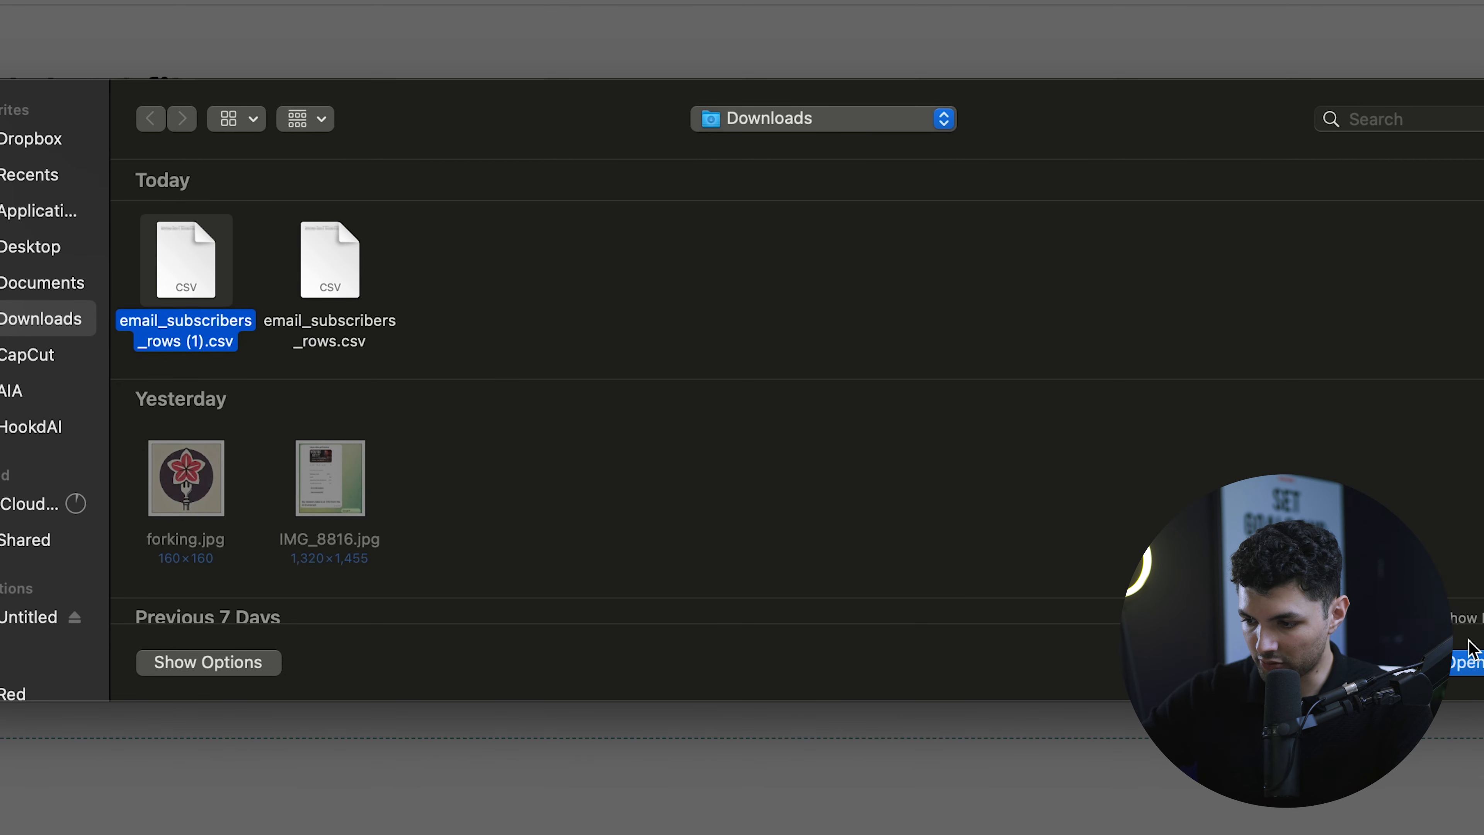
left_click(1468, 664)
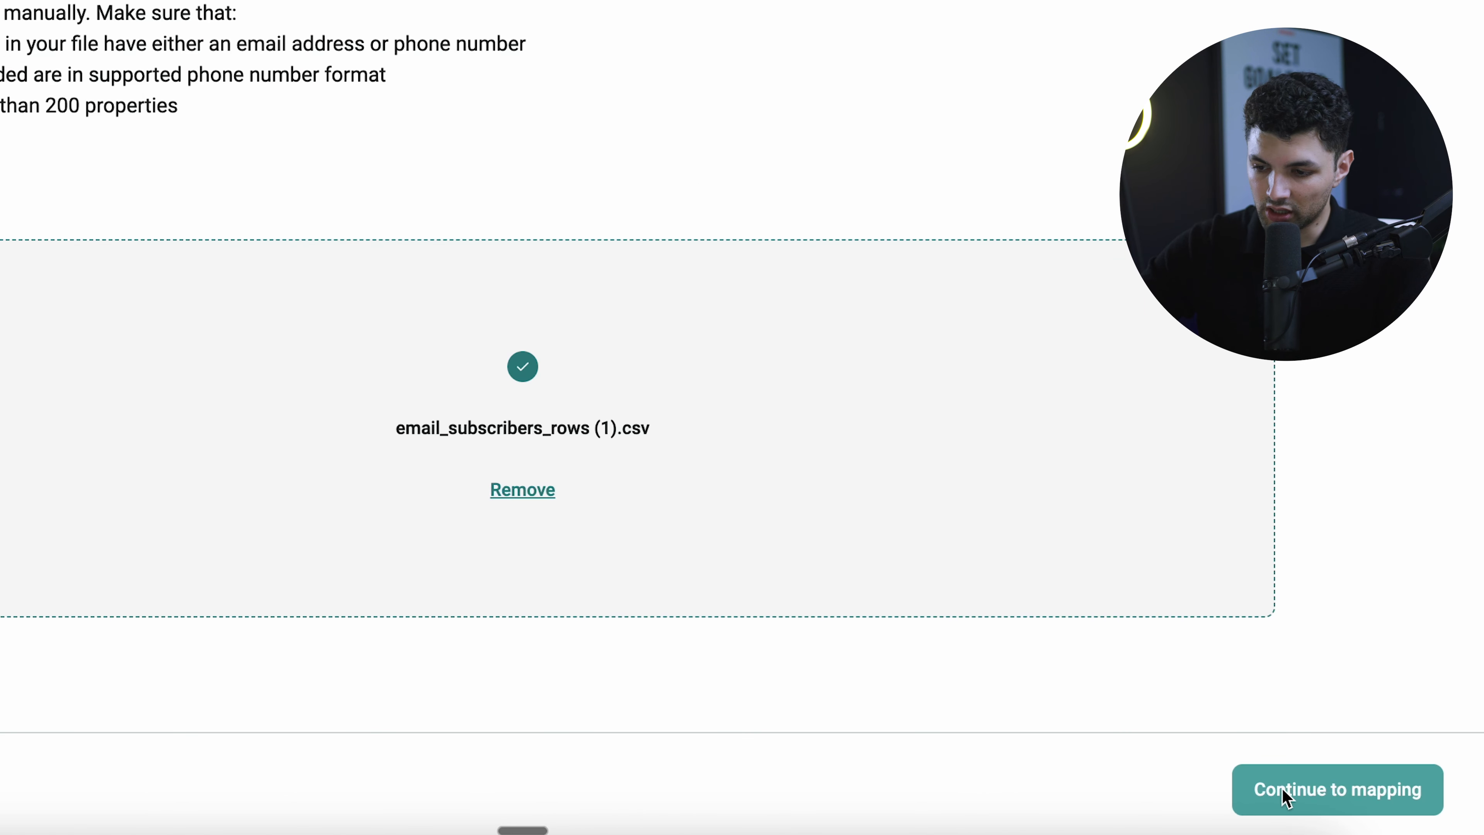
left_click(1326, 797)
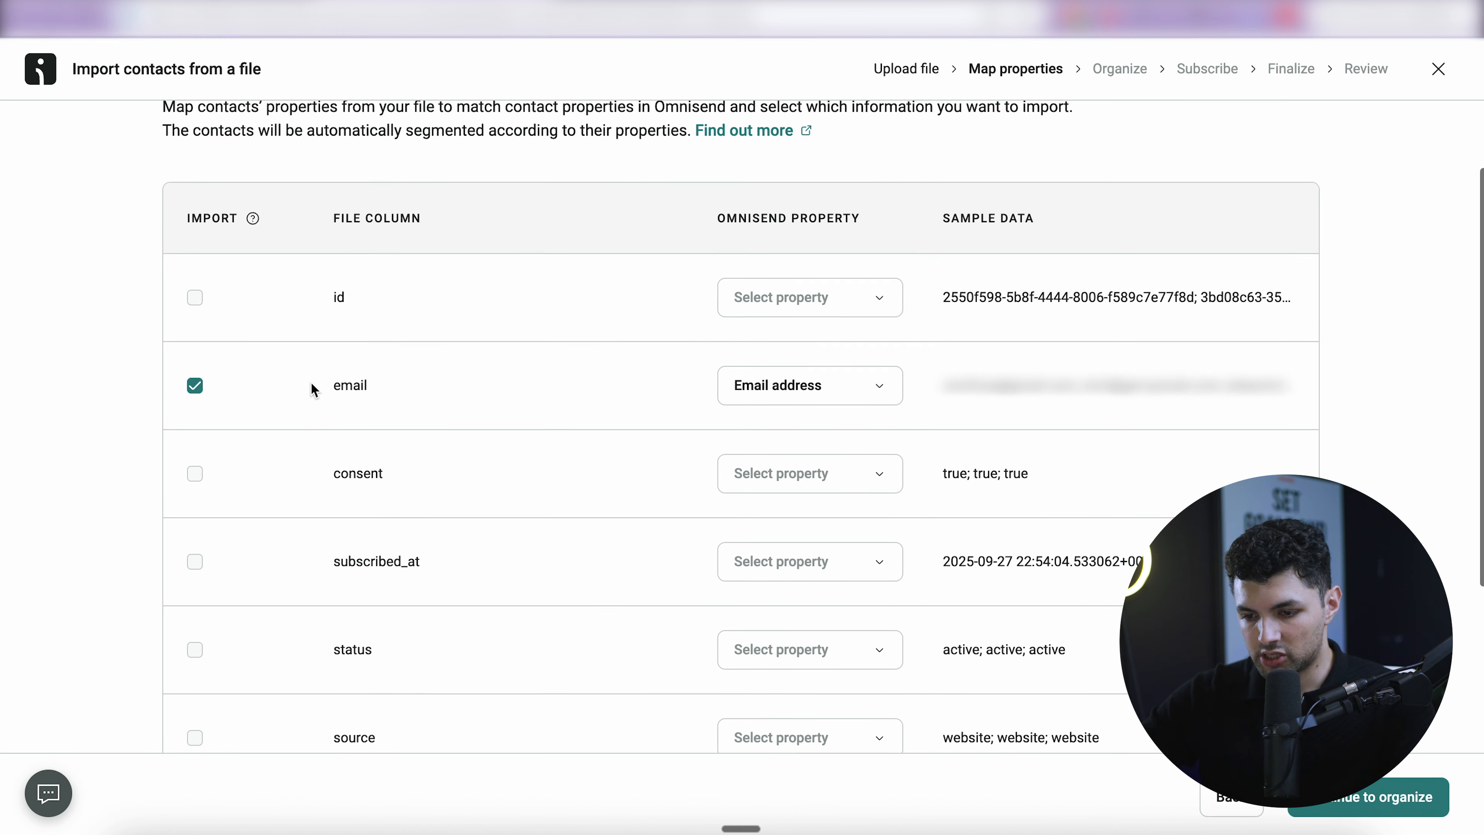
- Confirm the email column maps to Email address and continue to organizing contacts
scroll(311, 386, "down", 5)
scroll(310, 385, "up", 6)
scroll(274, 626, "down", 6)
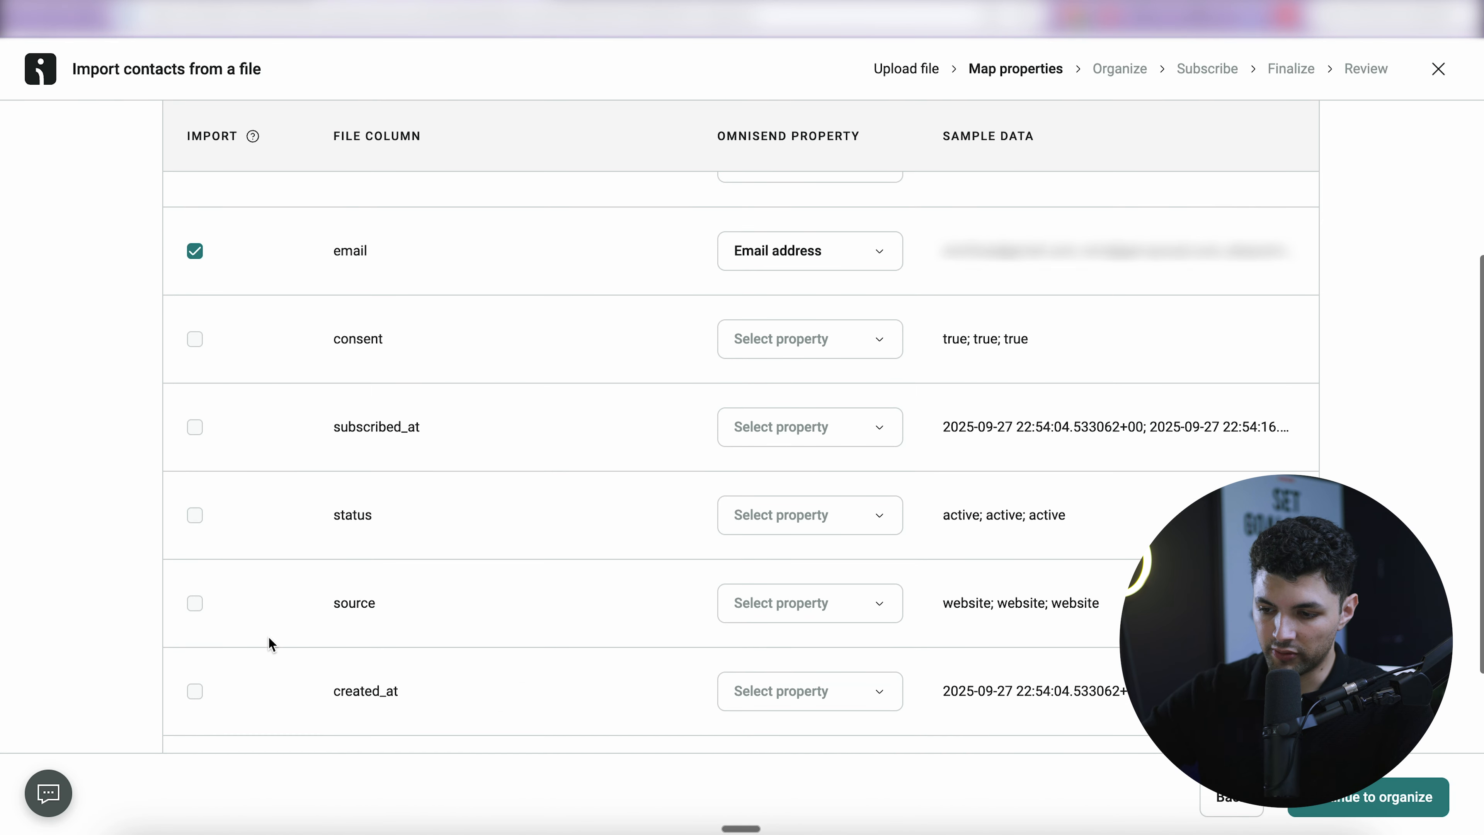
scroll(414, 464, "up", 4)
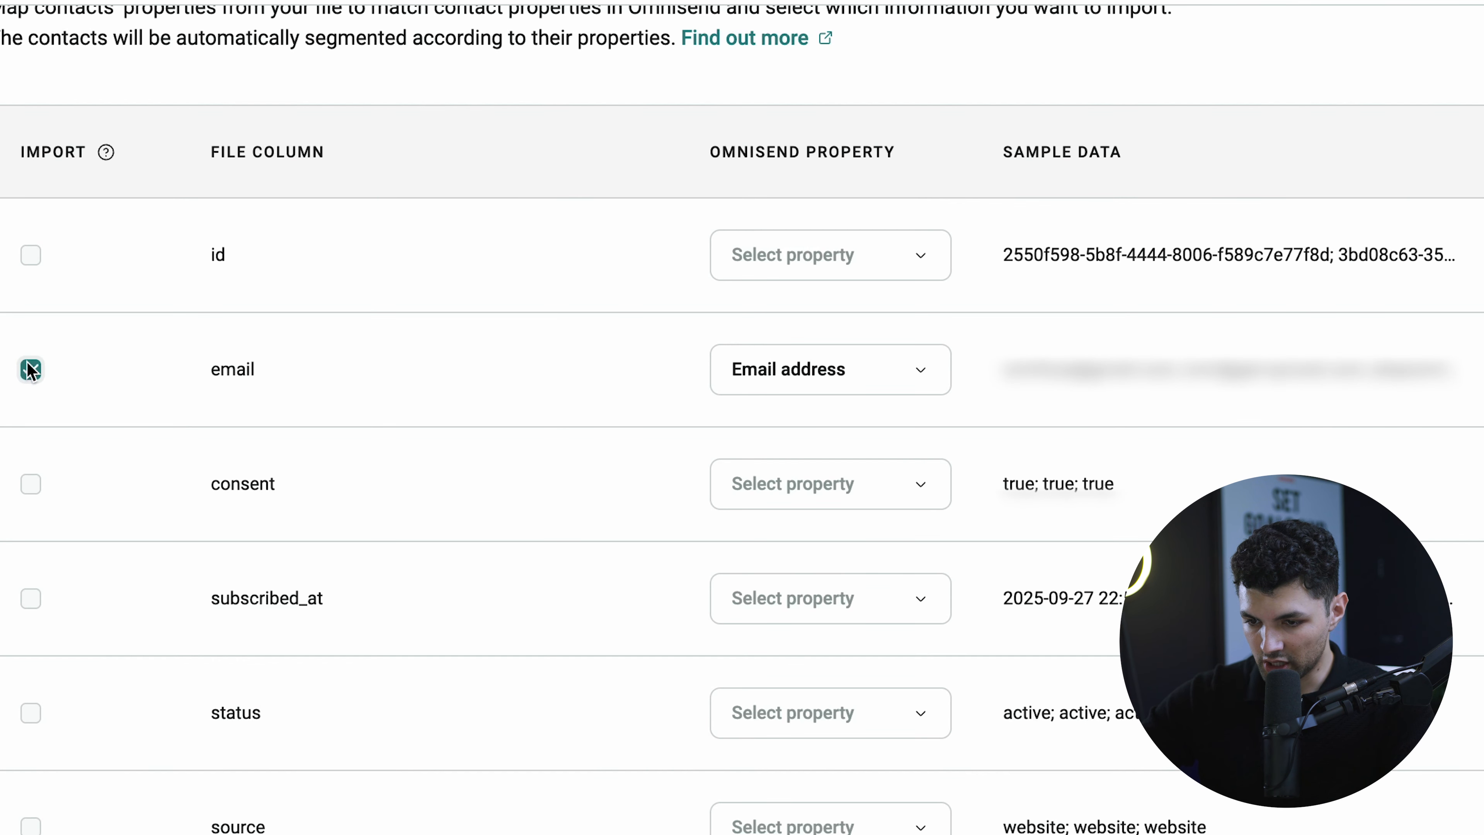
left_click_drag(272, 396, 1029, 355)
left_click(1089, 383)
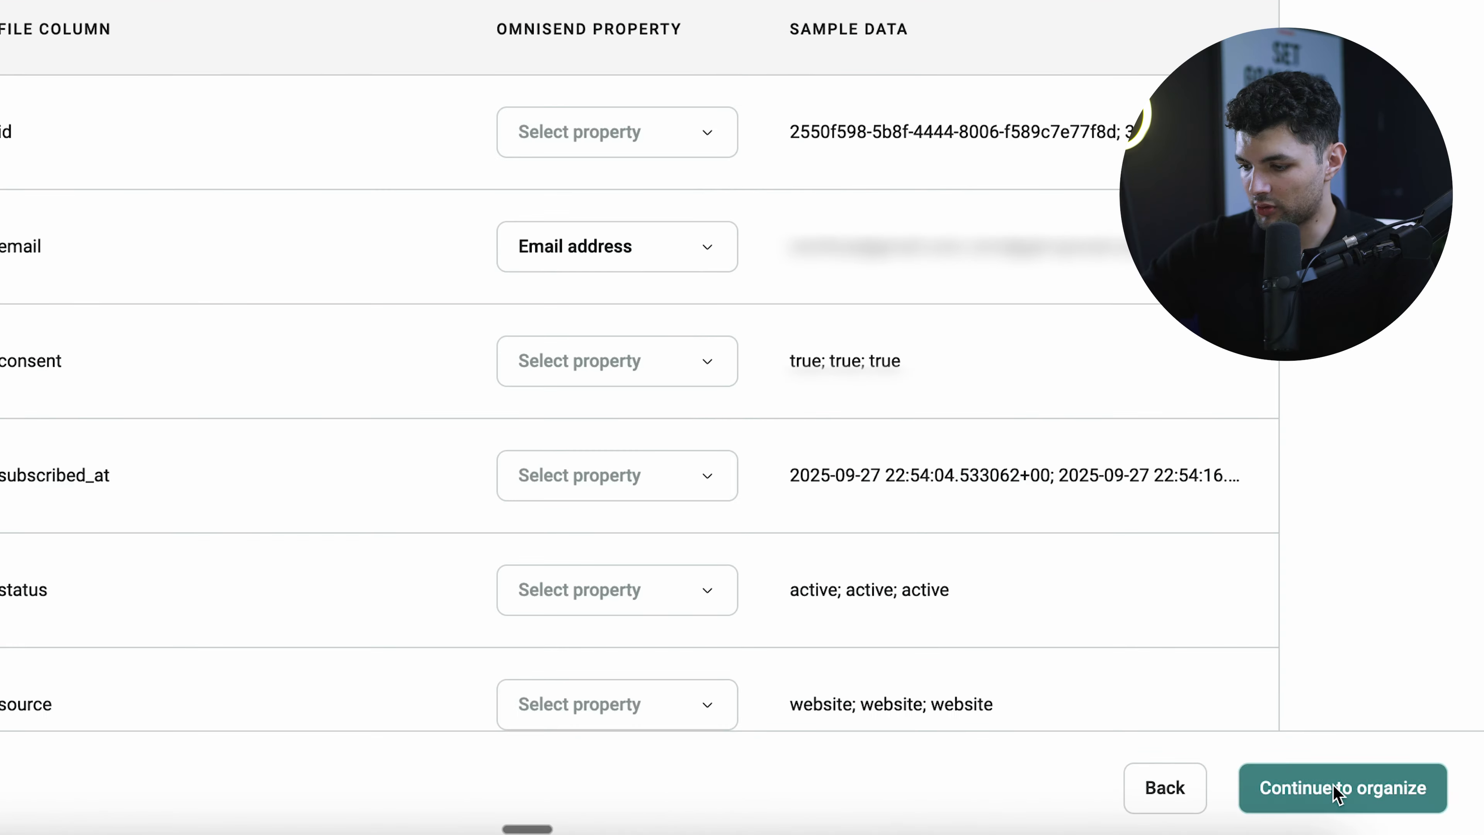
left_click(1335, 789)
- Create a custom-named 'Email subscription' segment for the imported contacts
left_click(245, 582)
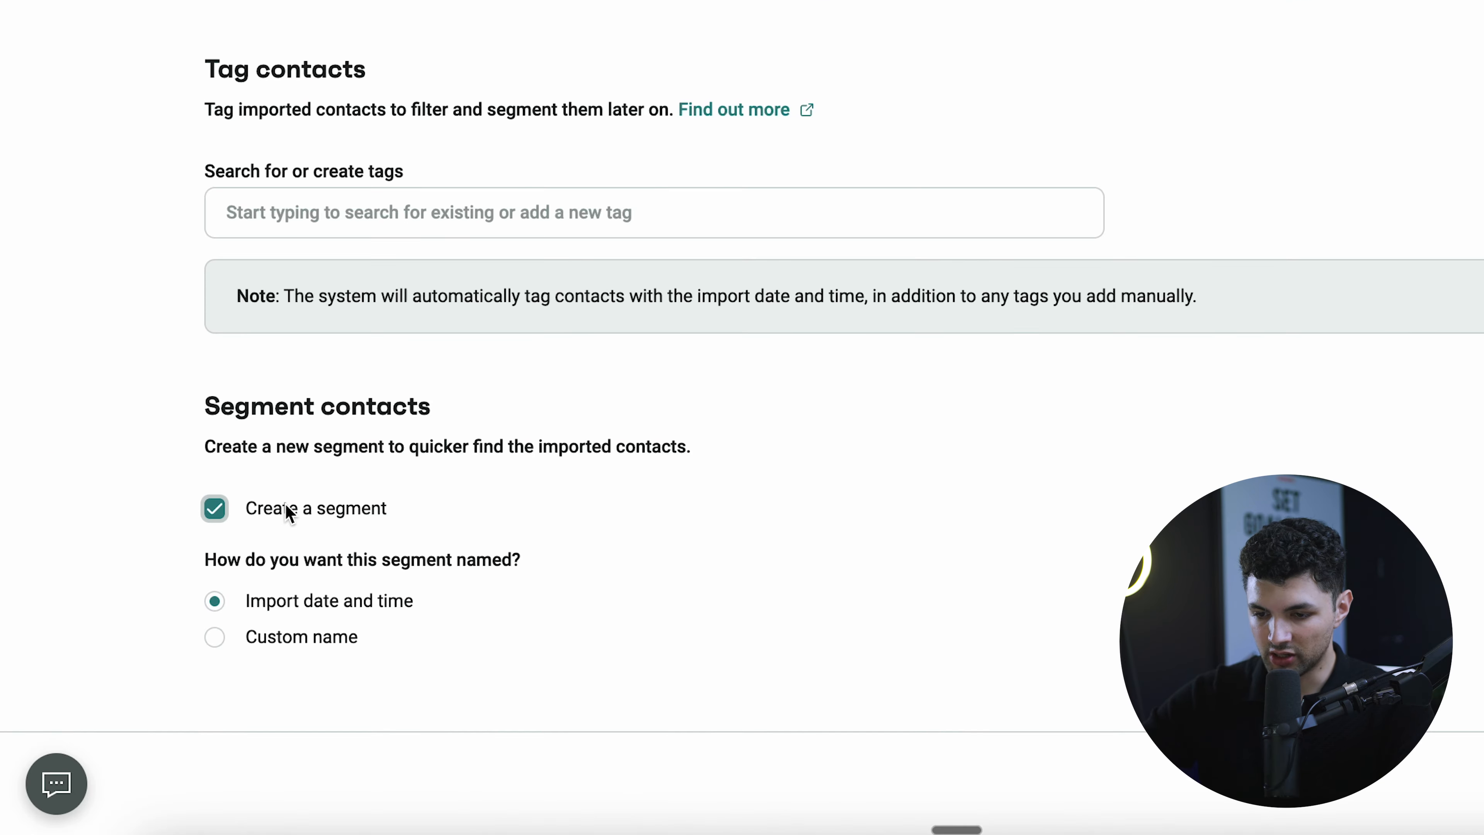
left_click(331, 681)
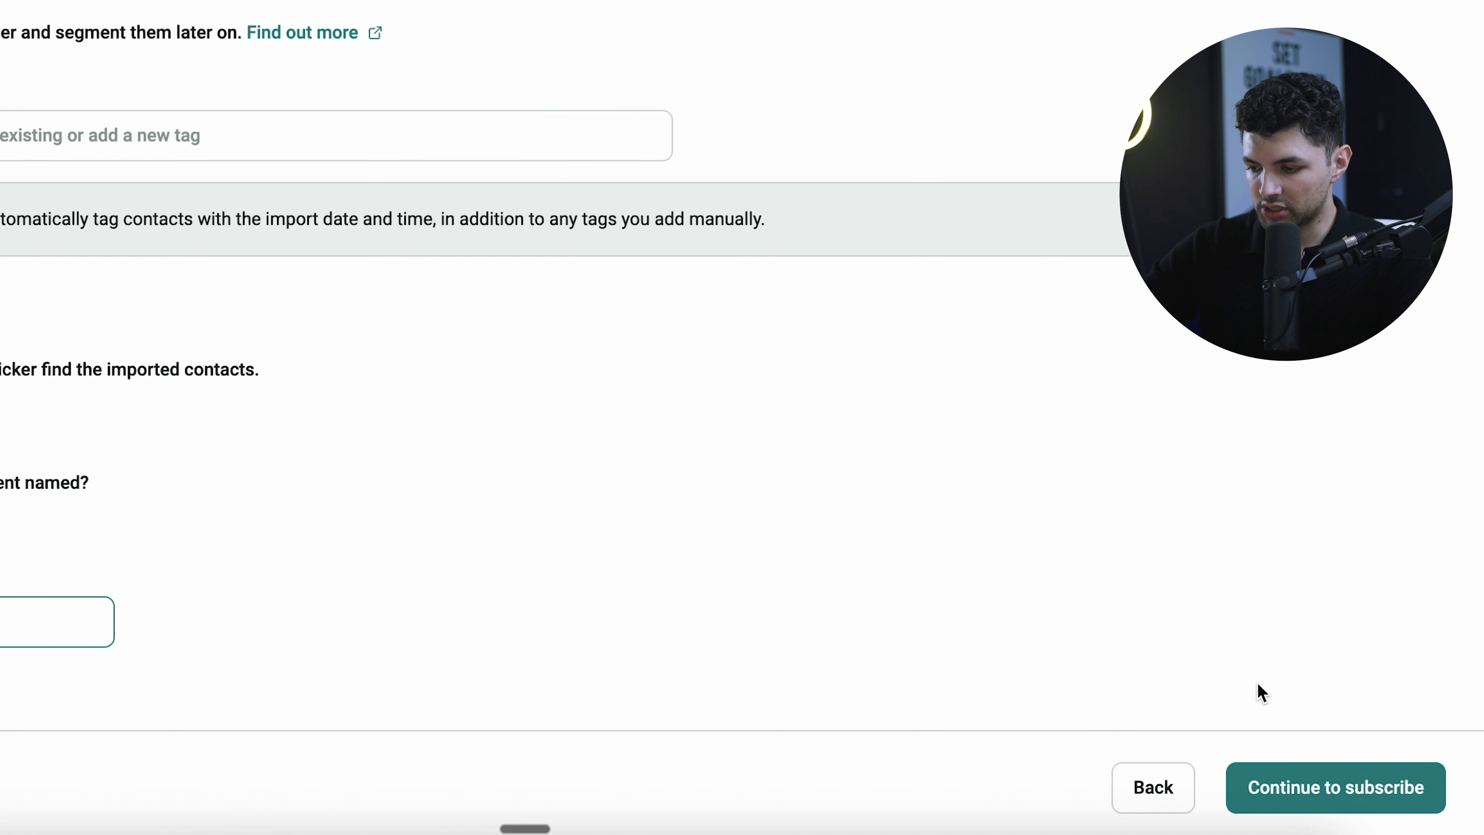
left_click(1286, 796)
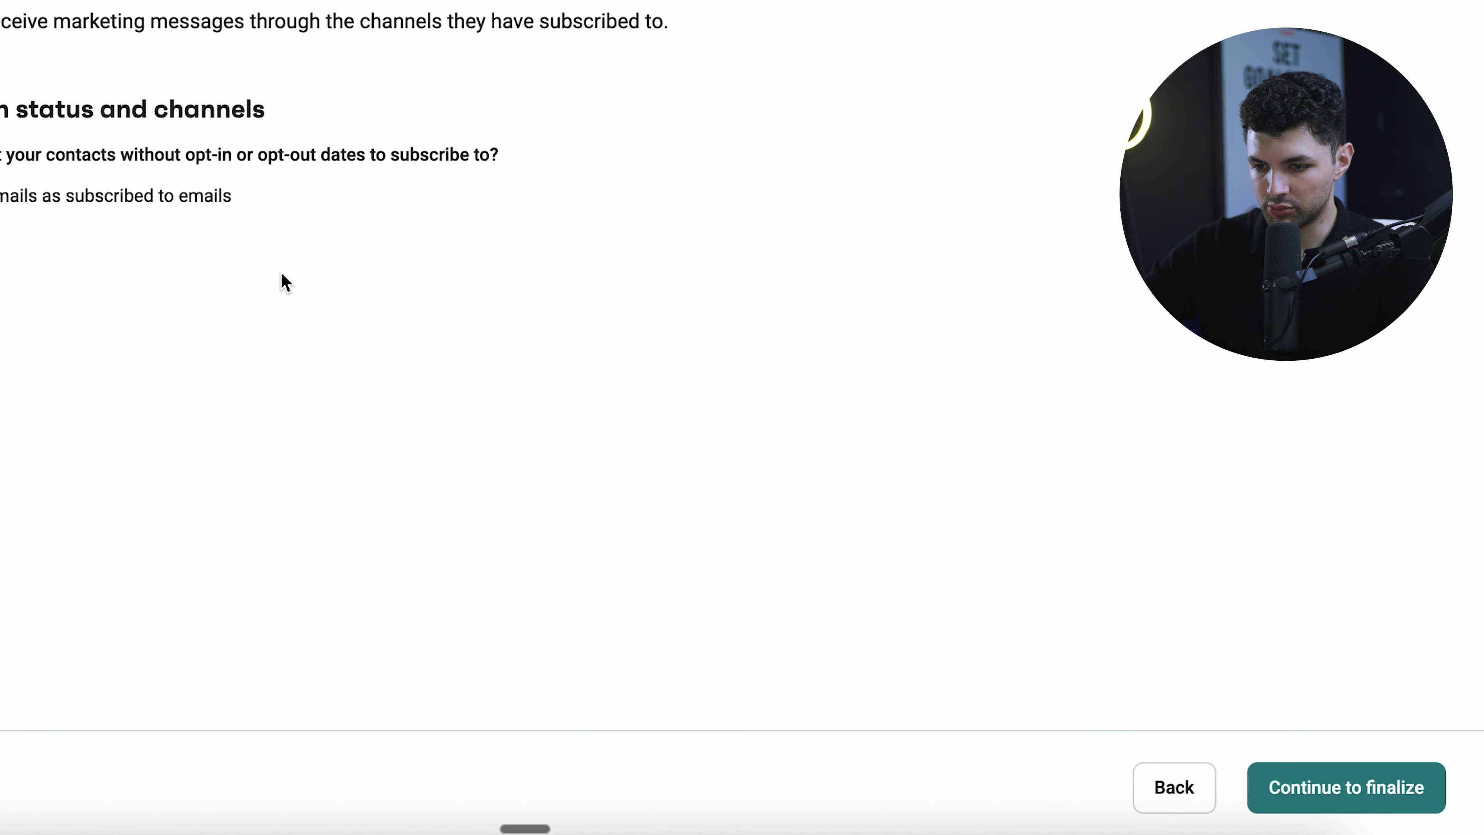
- Import the contacts as subscribed to emails and continue through Finalize to Review
left_click_drag(205, 304, 865, 471)
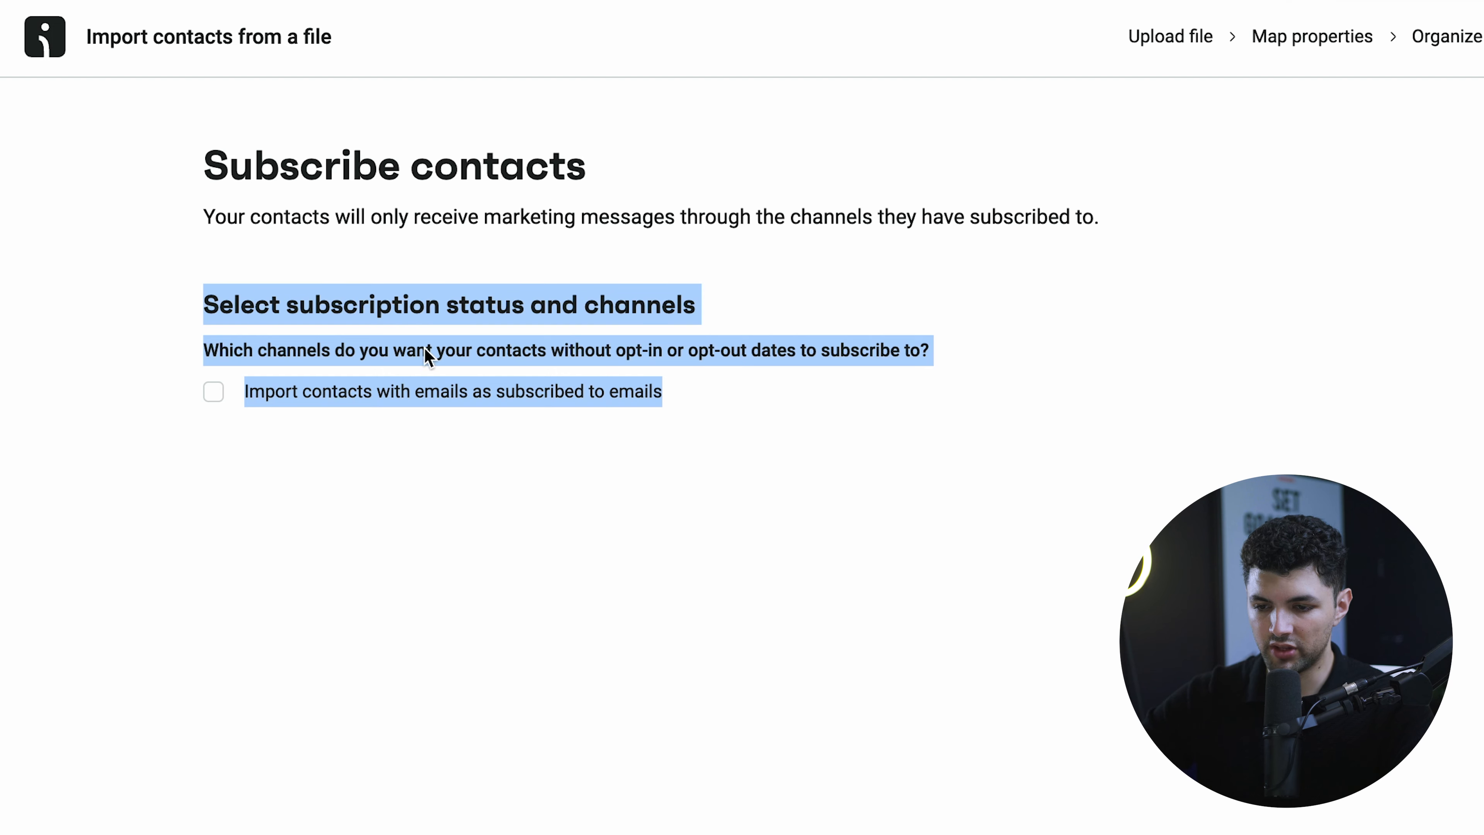
left_click(381, 401)
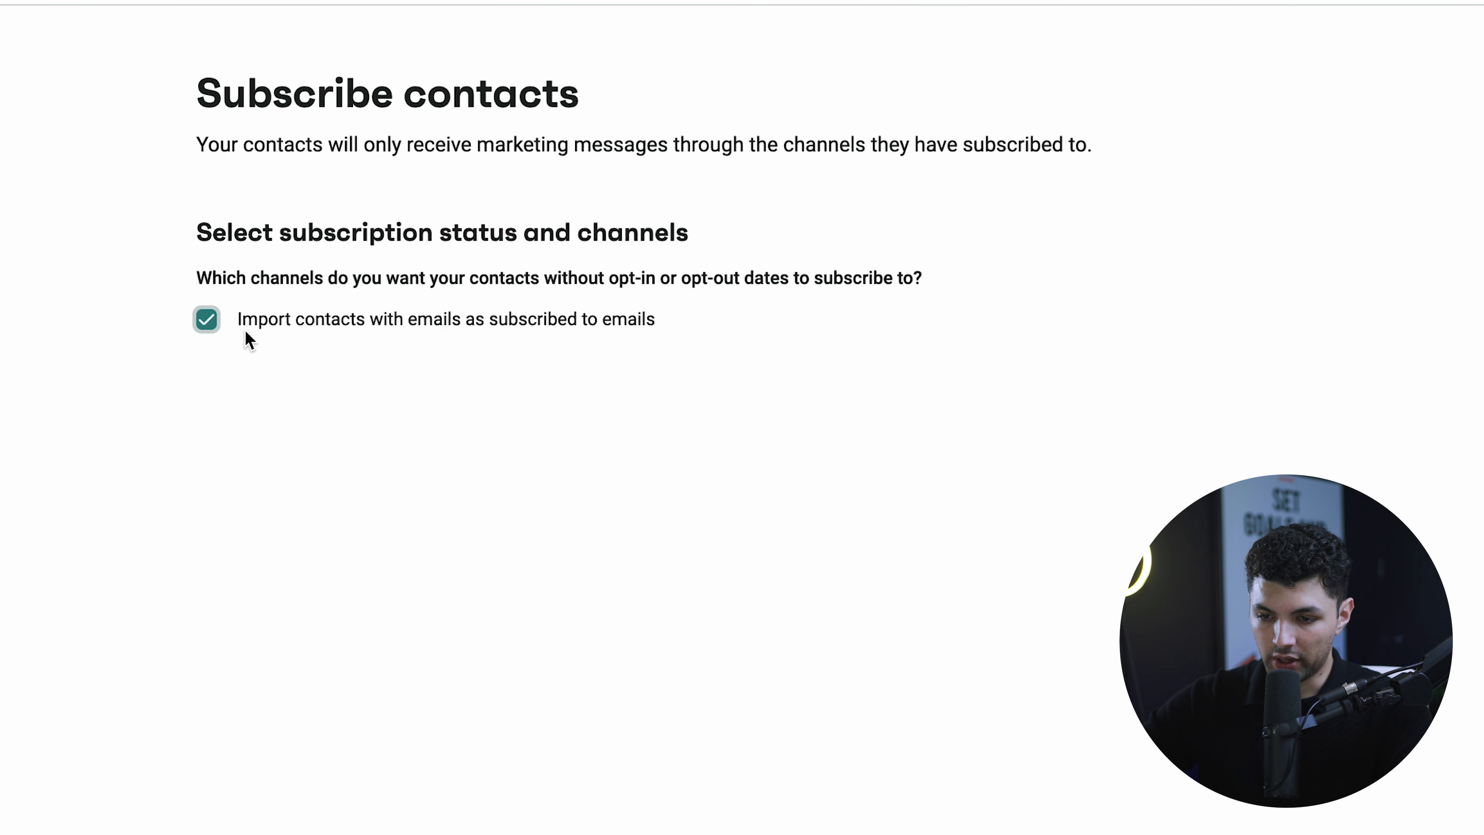
left_click_drag(198, 340, 519, 339)
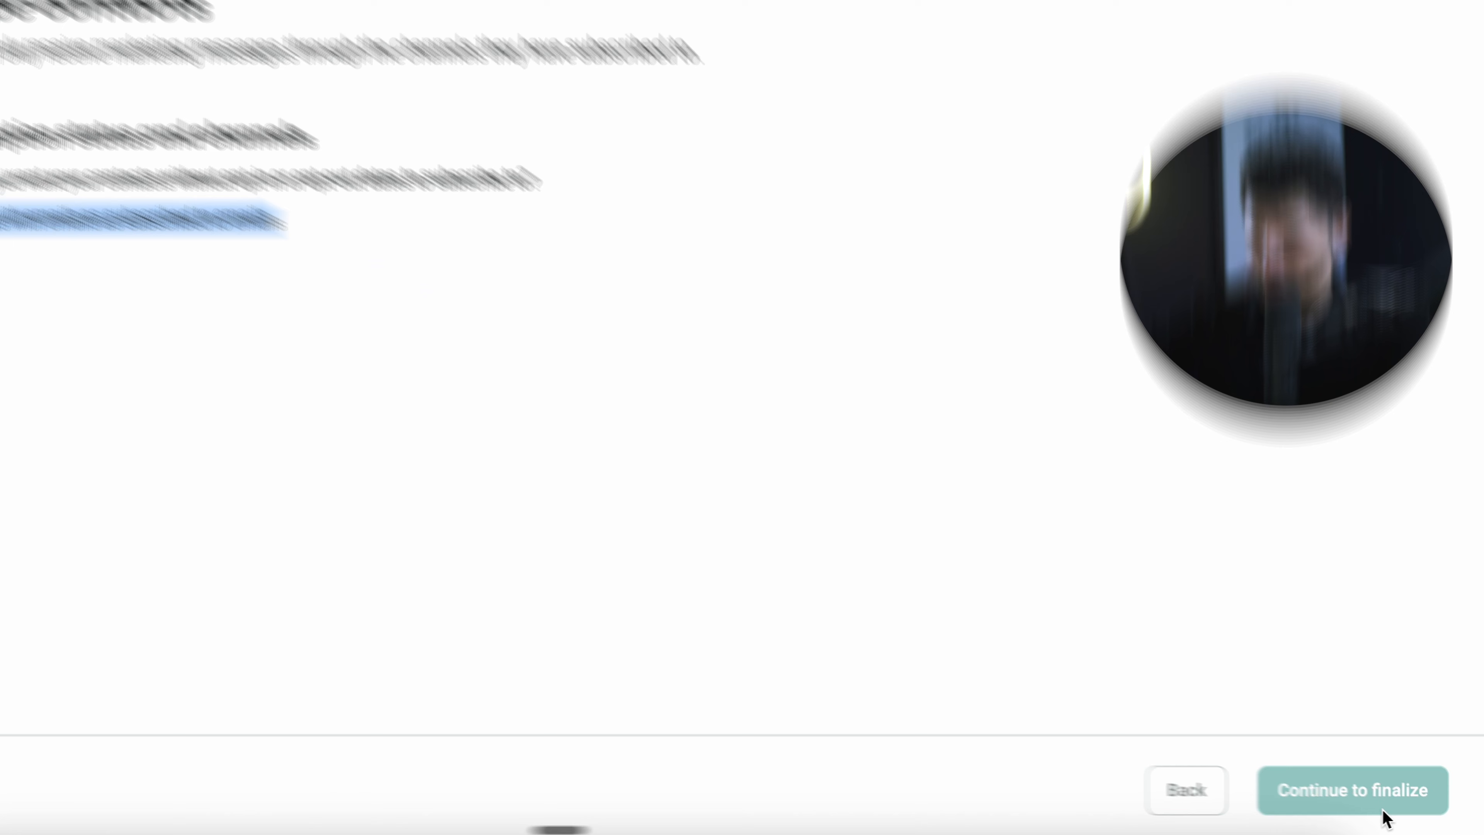
left_click(1384, 812)
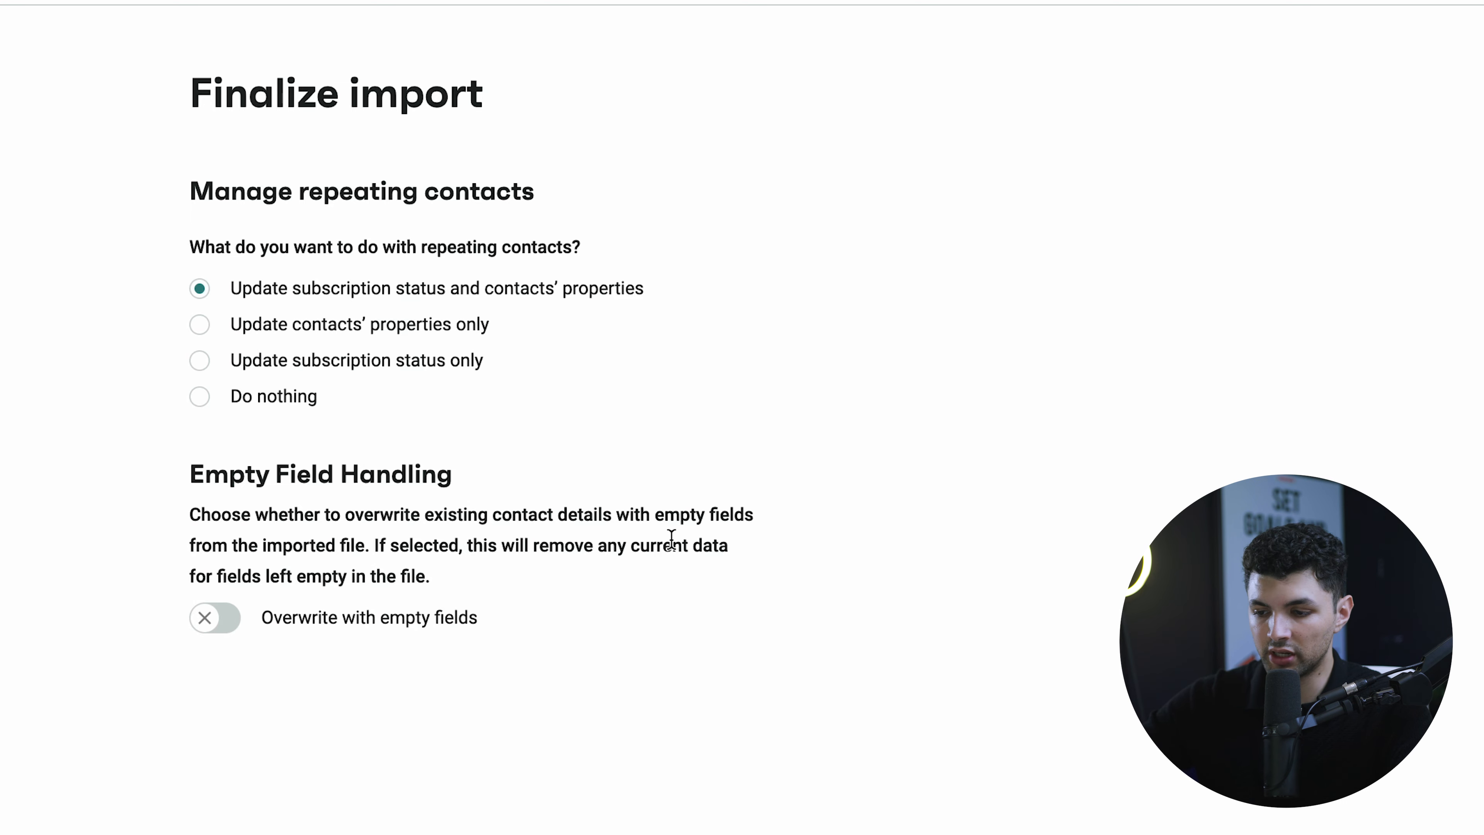
left_click(1384, 827)
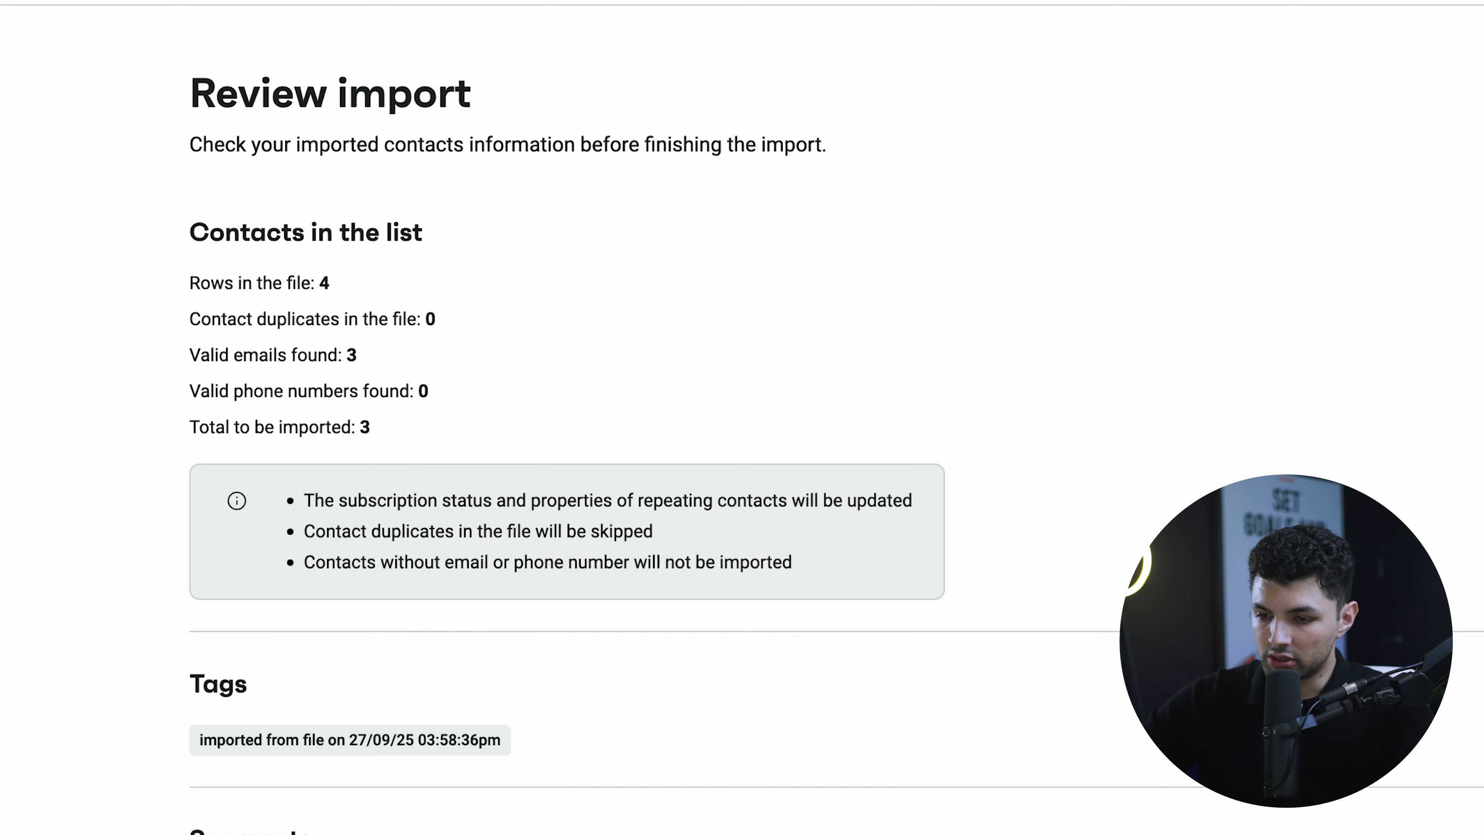
- Review the import summary, including the email marketing subscription line, and finish the import
scroll(591, 547, "down", 1)
left_click_drag(189, 249, 490, 248)
left_click_drag(189, 393, 633, 387)
scroll(540, 375, "down", 2)
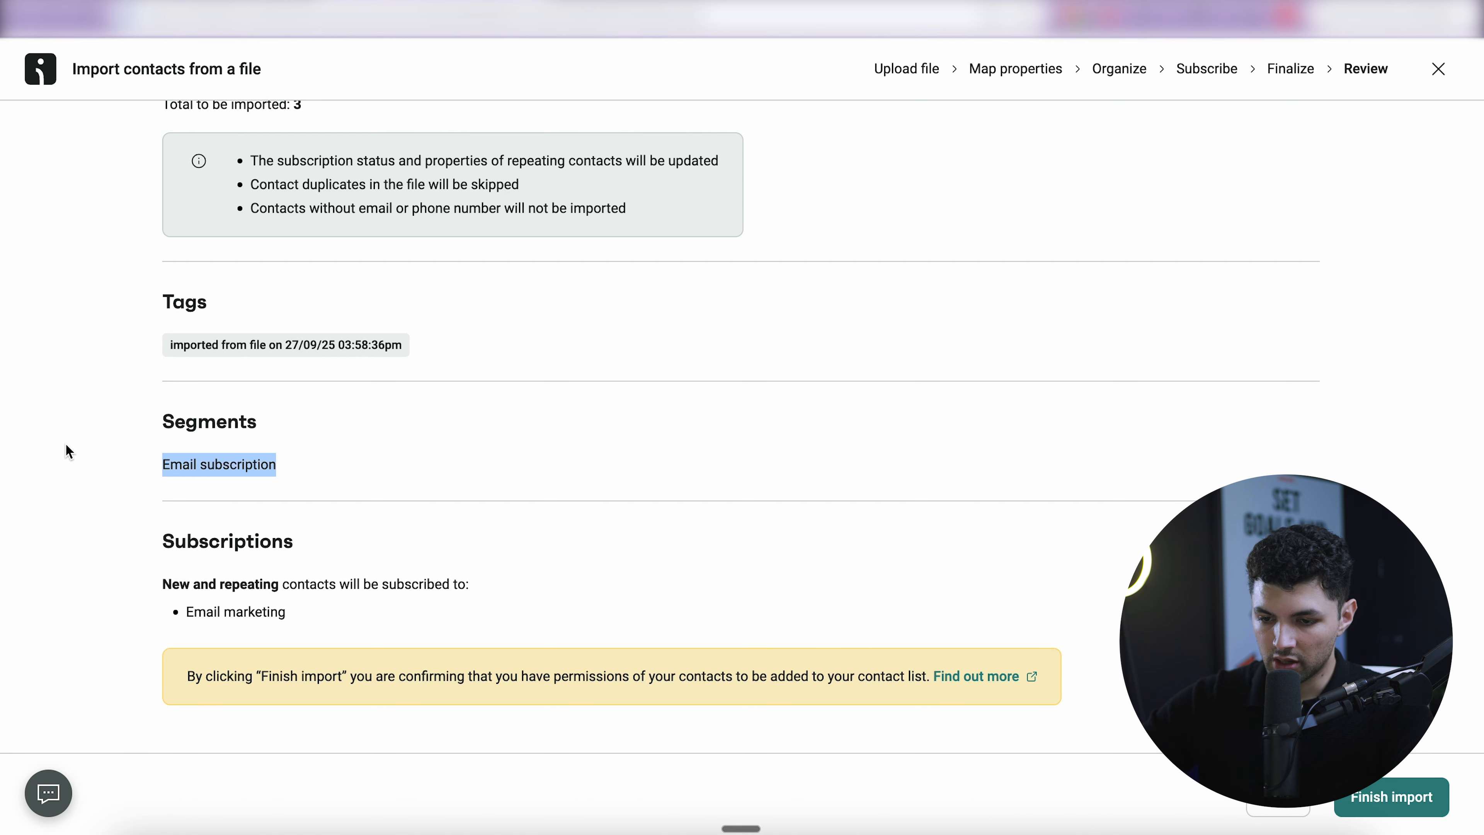
left_click(425, 513)
left_click_drag(181, 611, 497, 606)
left_click(497, 606)
left_click(1412, 806)
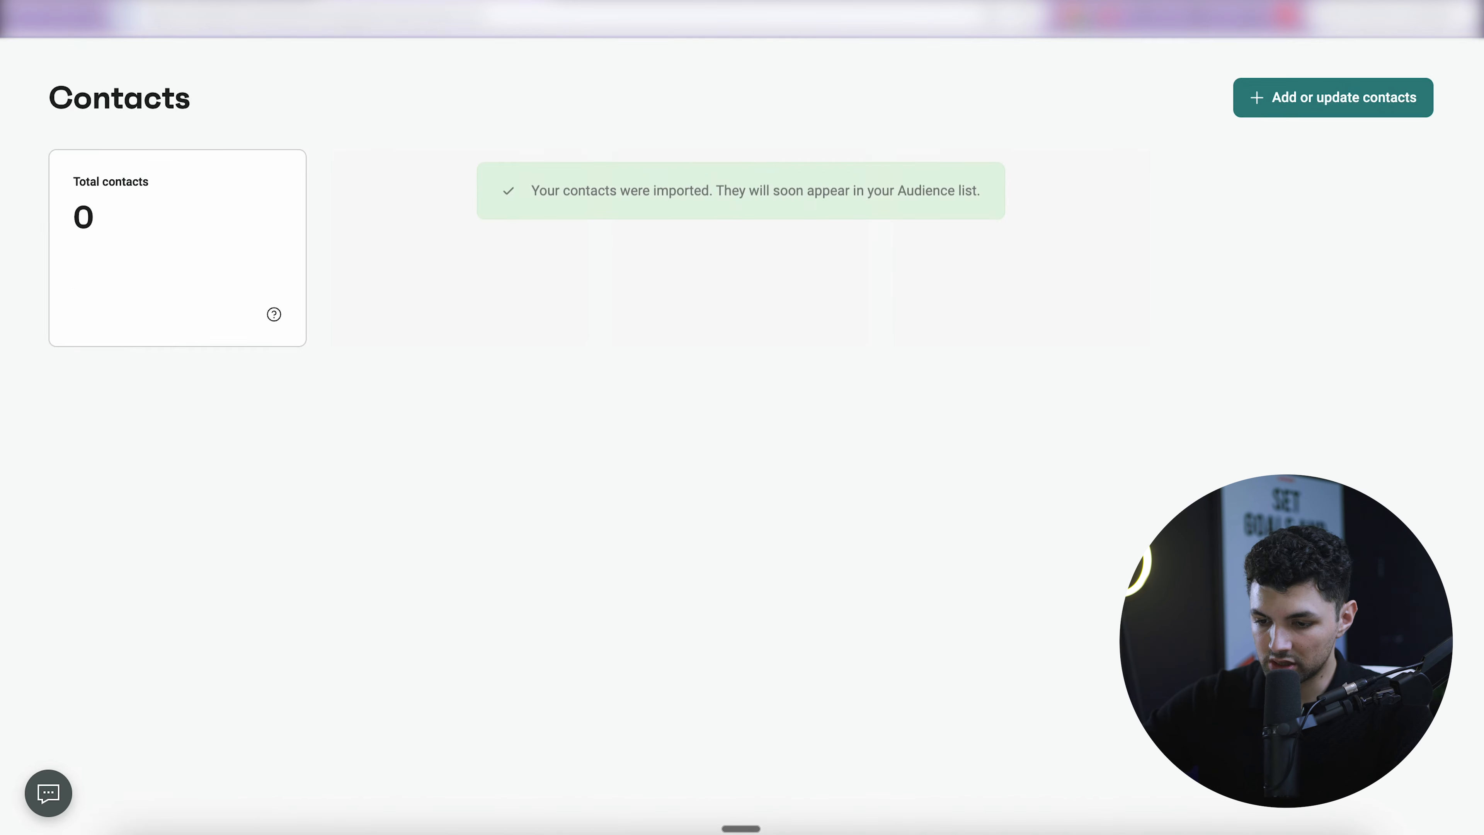
- Check the three imported, email-subscribed contacts in the Contacts table
scroll(536, 738, "down", 1)
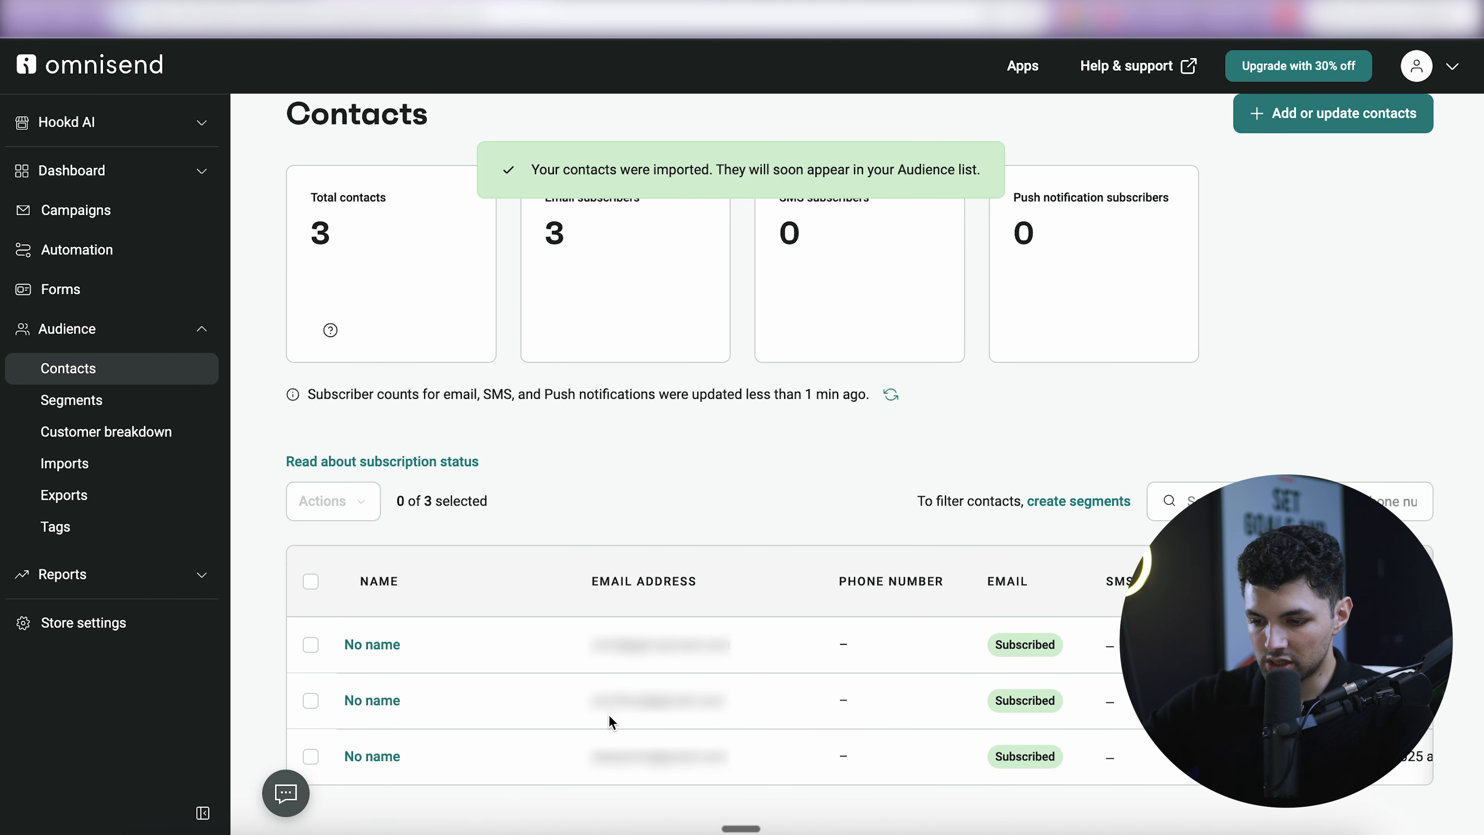
scroll(915, 744, "right", 5)
scroll(914, 744, "left", 5)
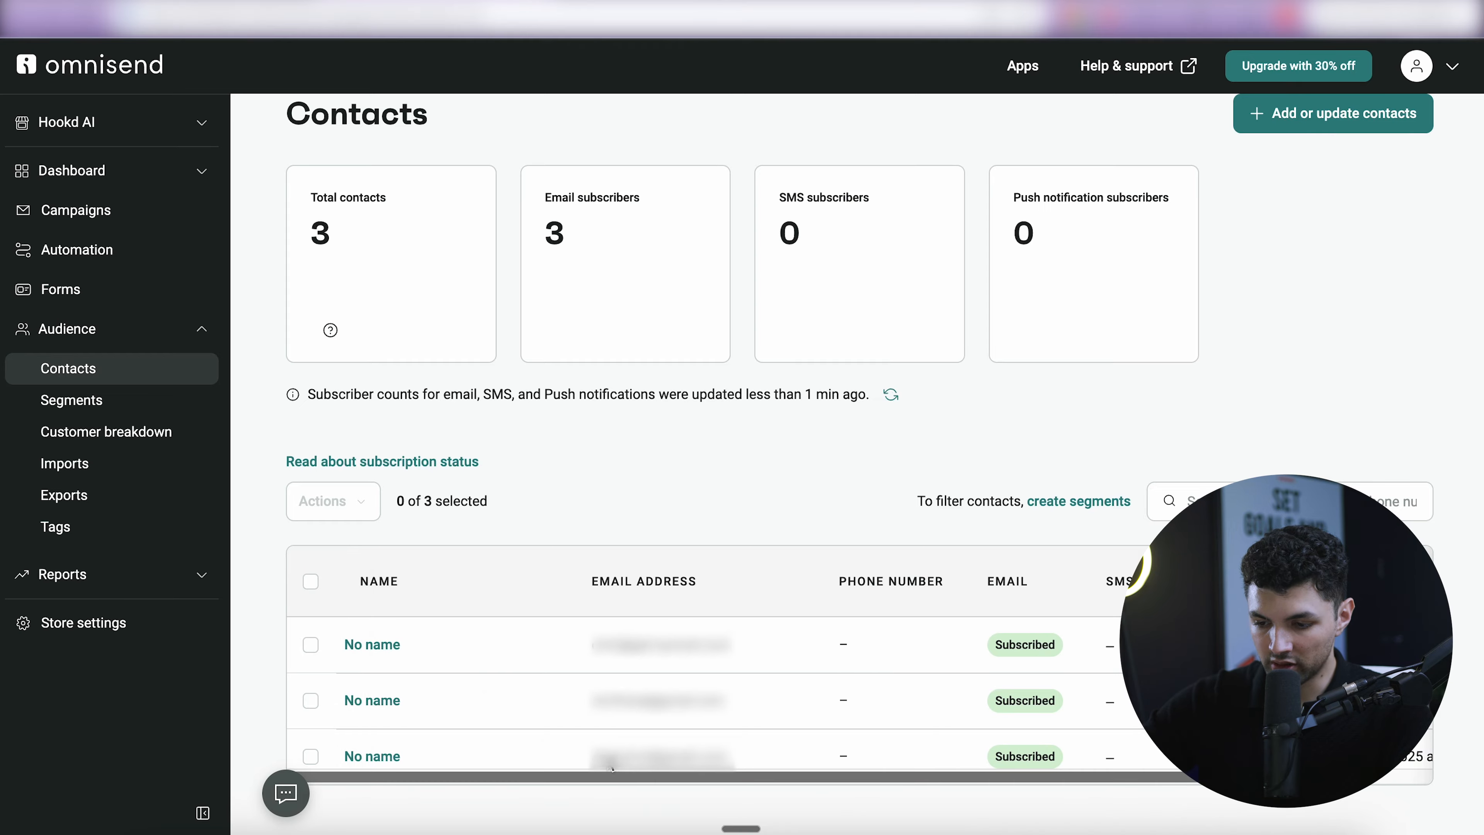
left_click_drag(591, 757, 765, 760)
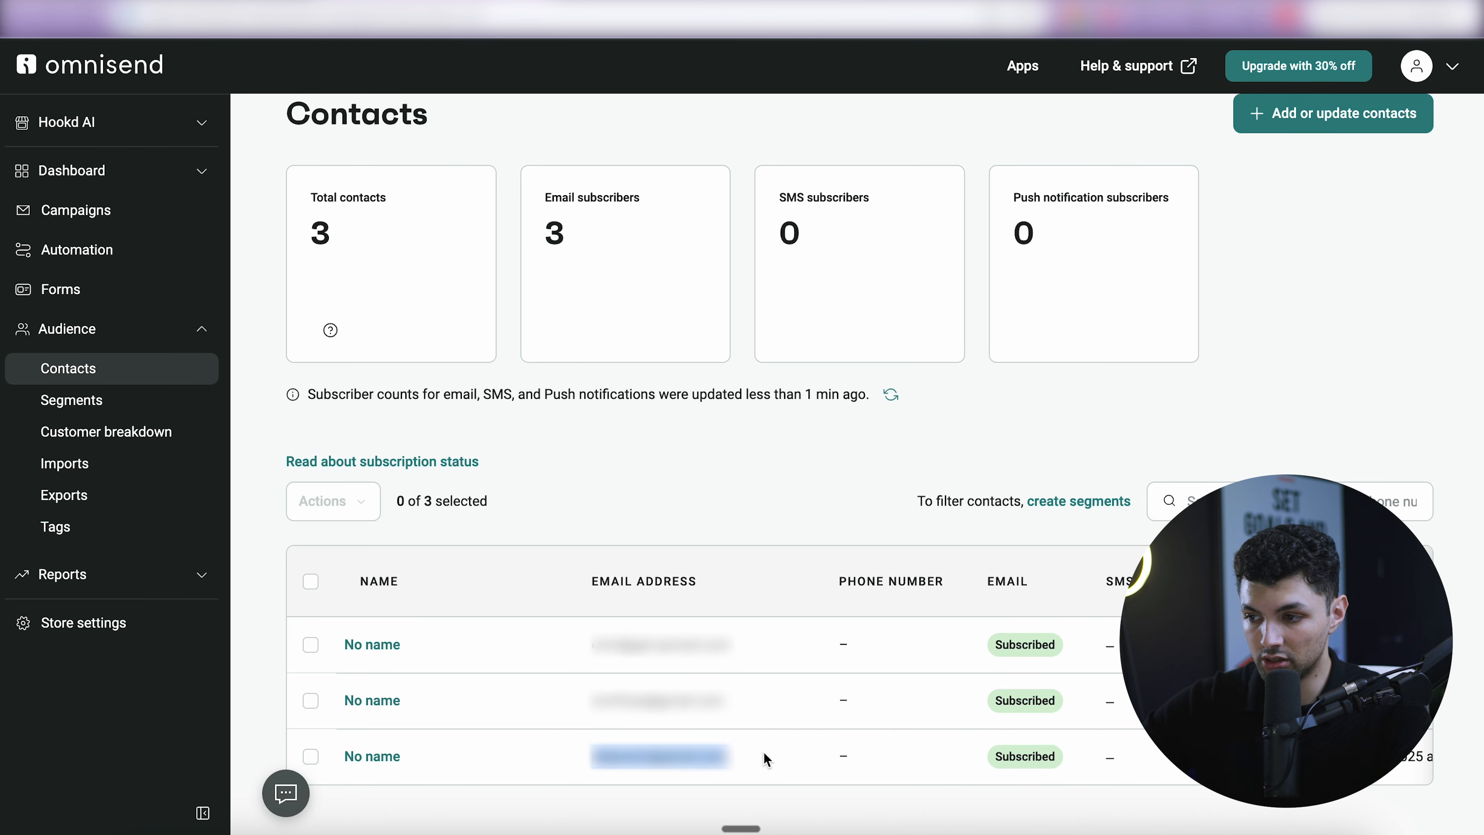
left_click(765, 754)
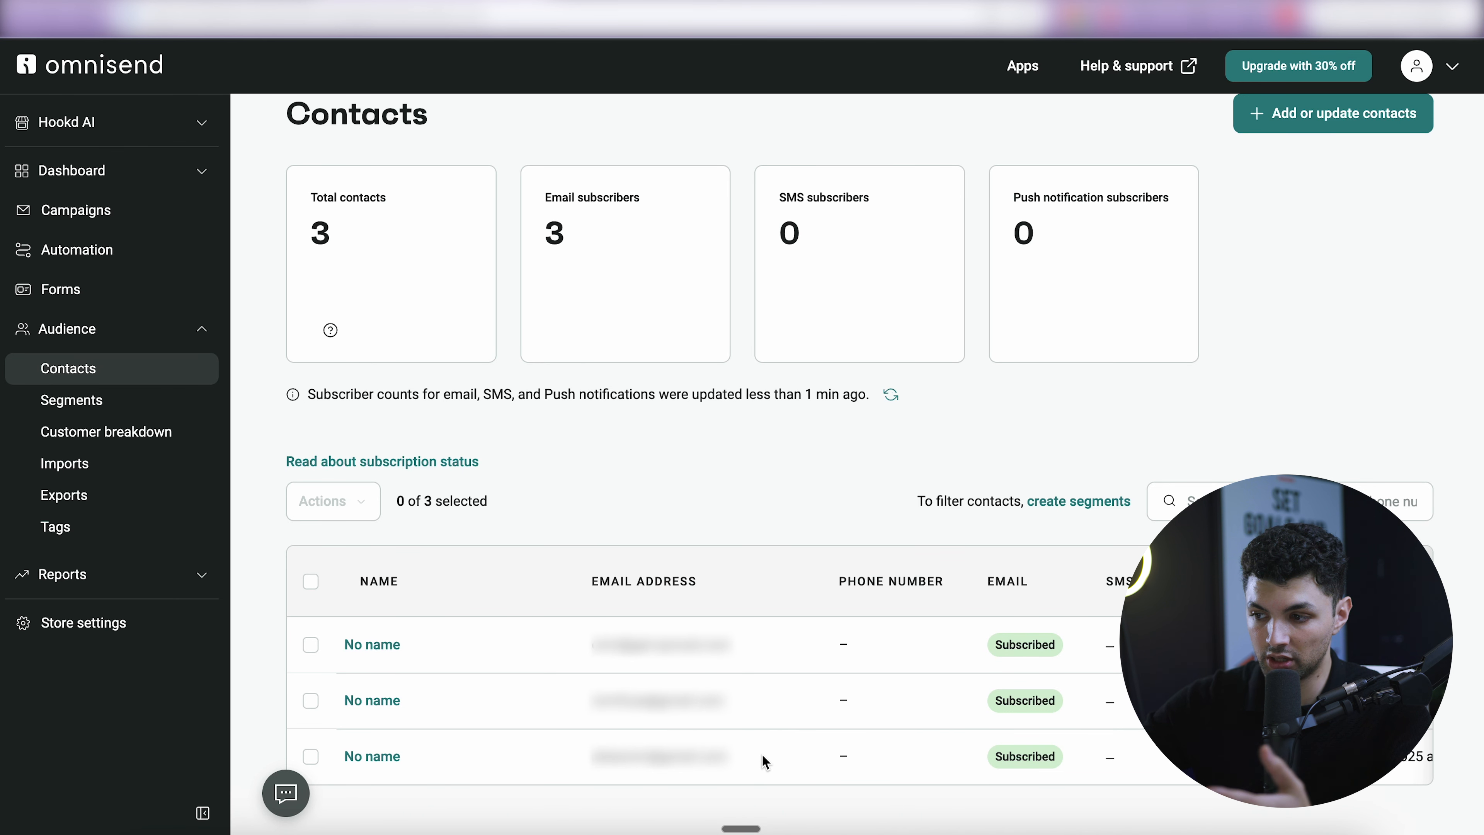
scroll(762, 753, "up", 1)
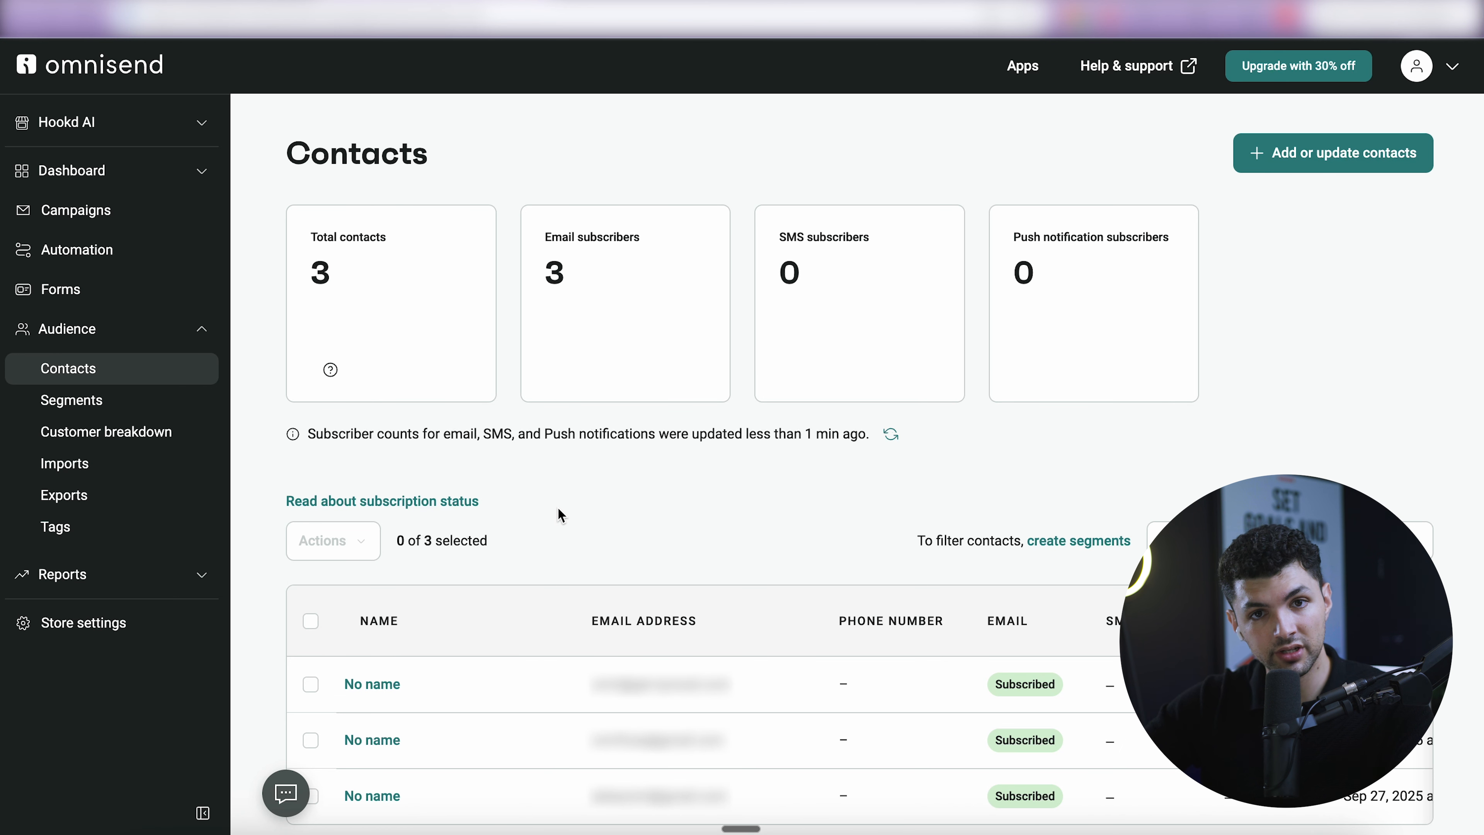
left_click(118, 212)
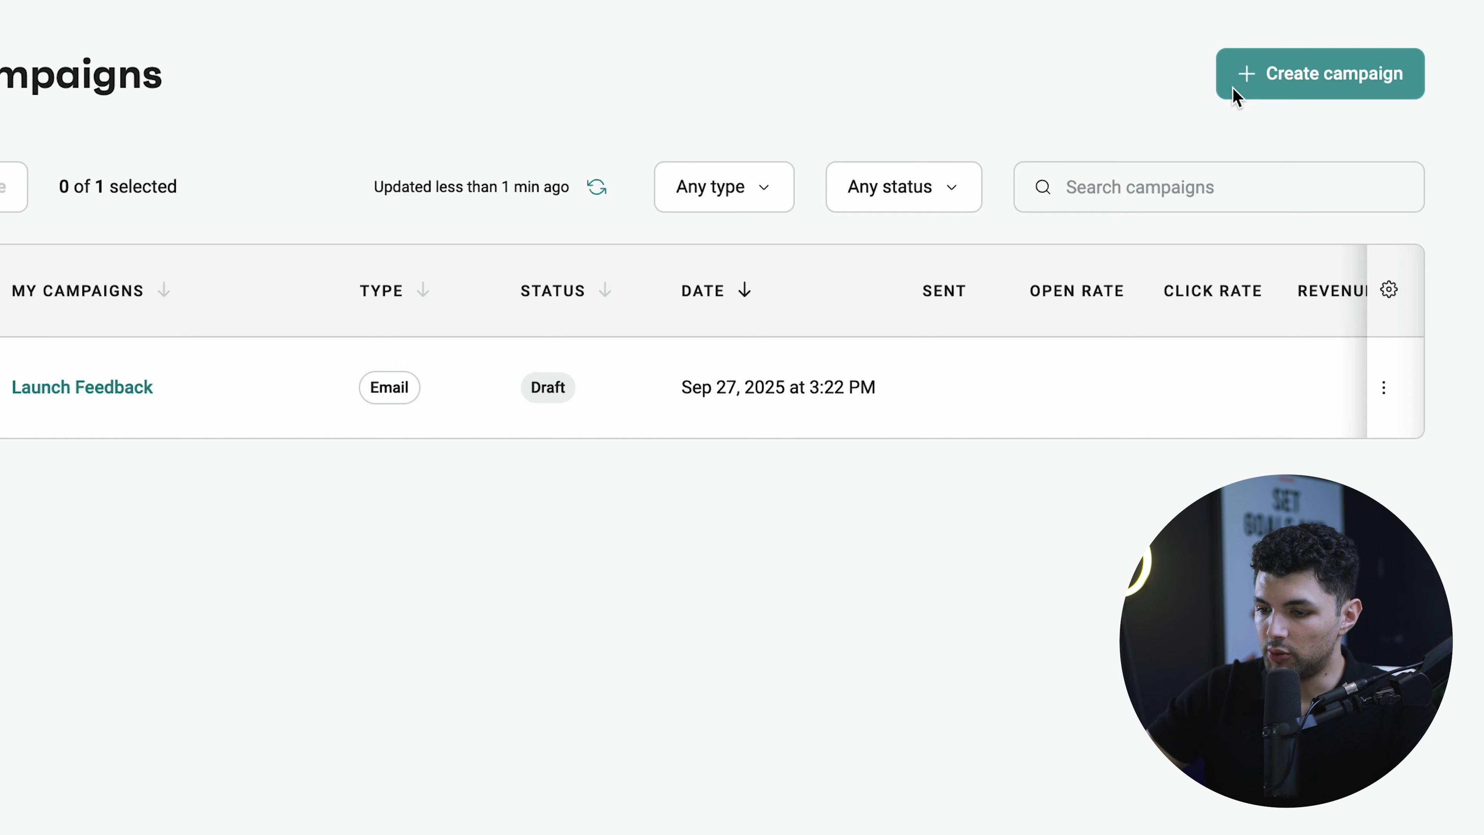
- Create a new regular one-time email campaign and begin its email settings
left_click(1236, 91)
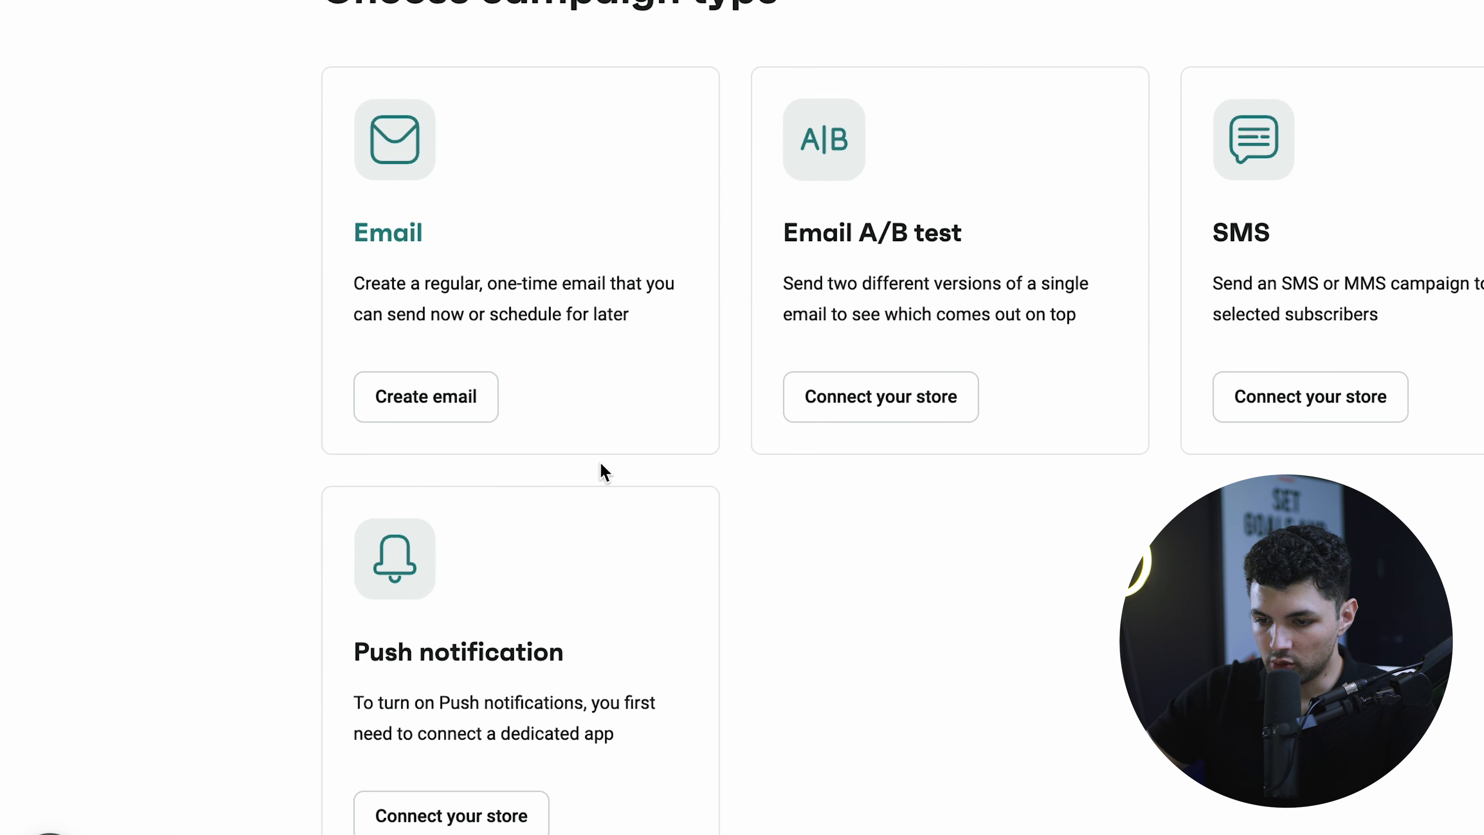
left_click(426, 401)
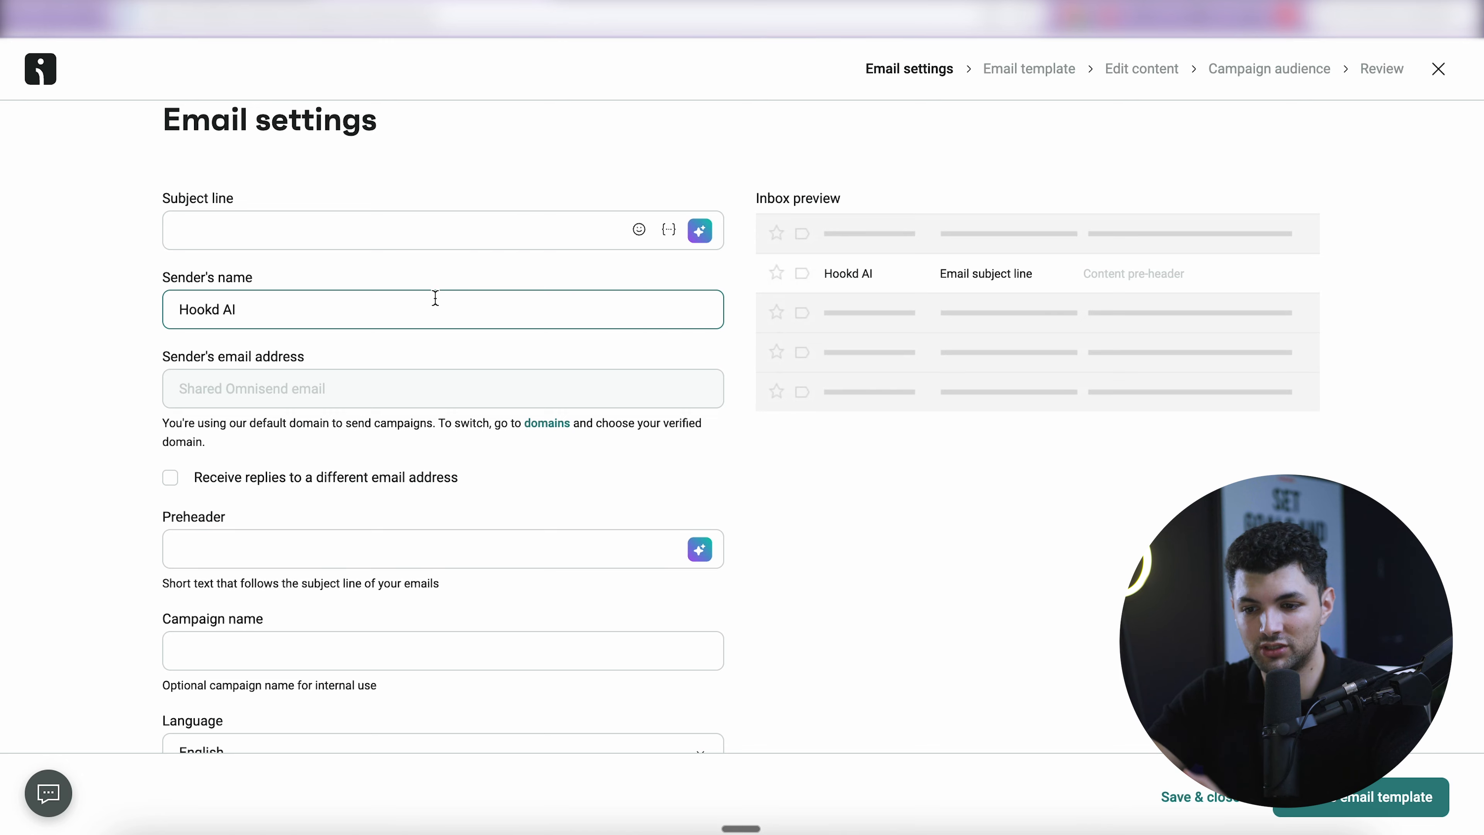
left_click(339, 233)
left_click(145, 273)
left_click(220, 539)
left_click(144, 535)
- Launch the Omnisend AI helper from the Subject line field
scroll(144, 535, "down", 2)
scroll(145, 514, "up", 2)
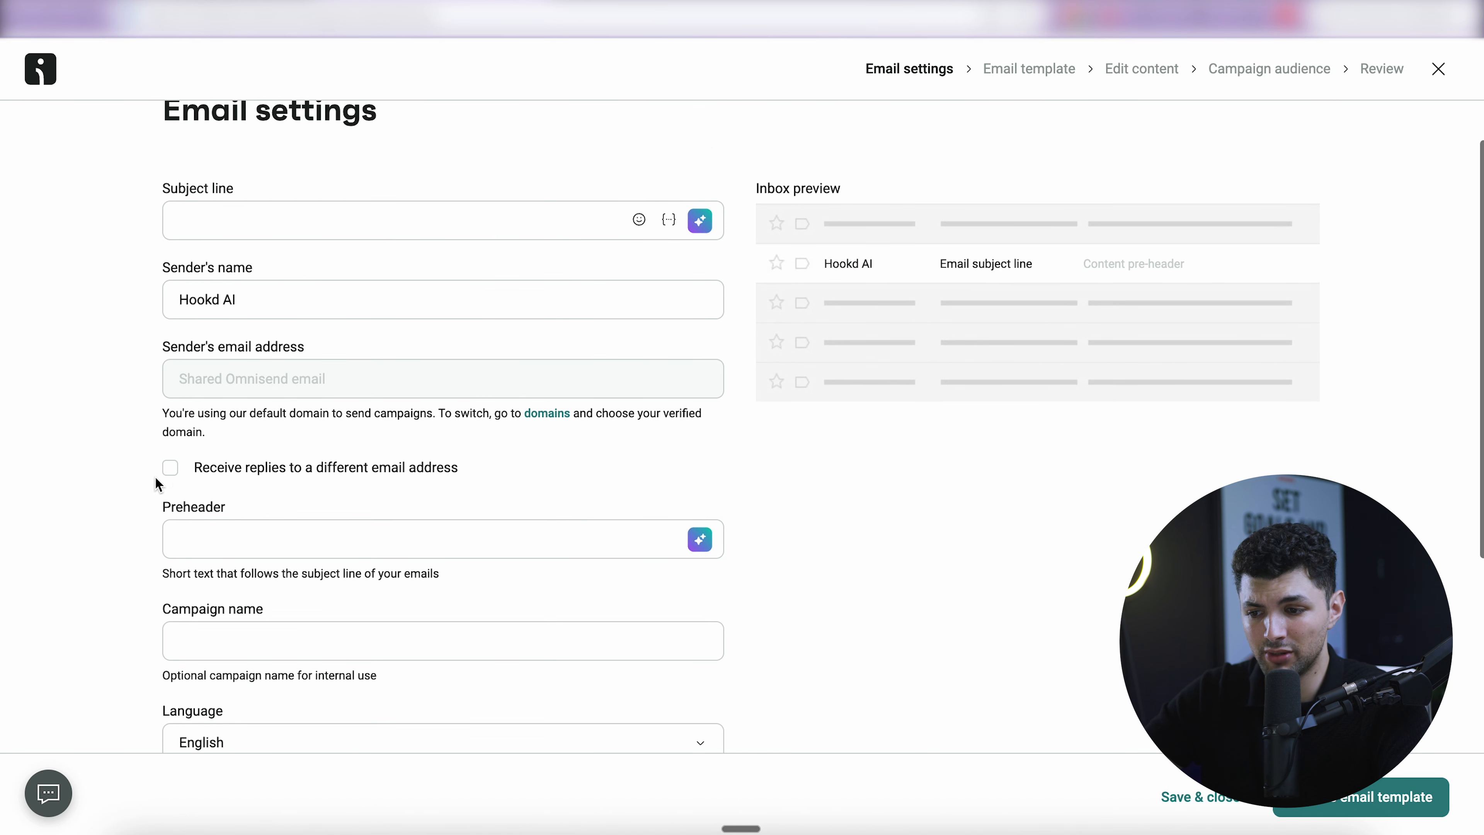
left_click(272, 233)
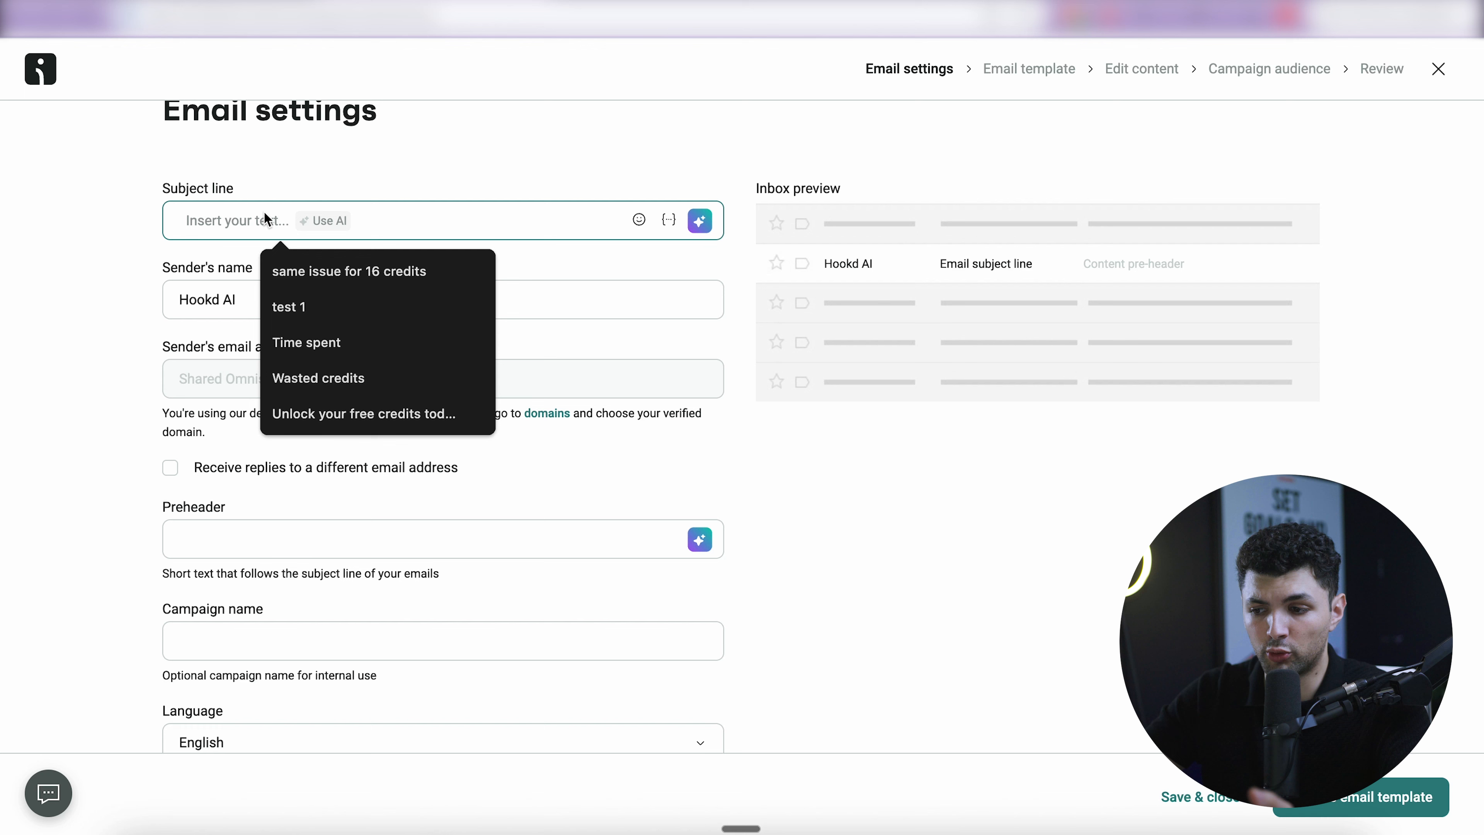
left_click(286, 177)
left_click(328, 208)
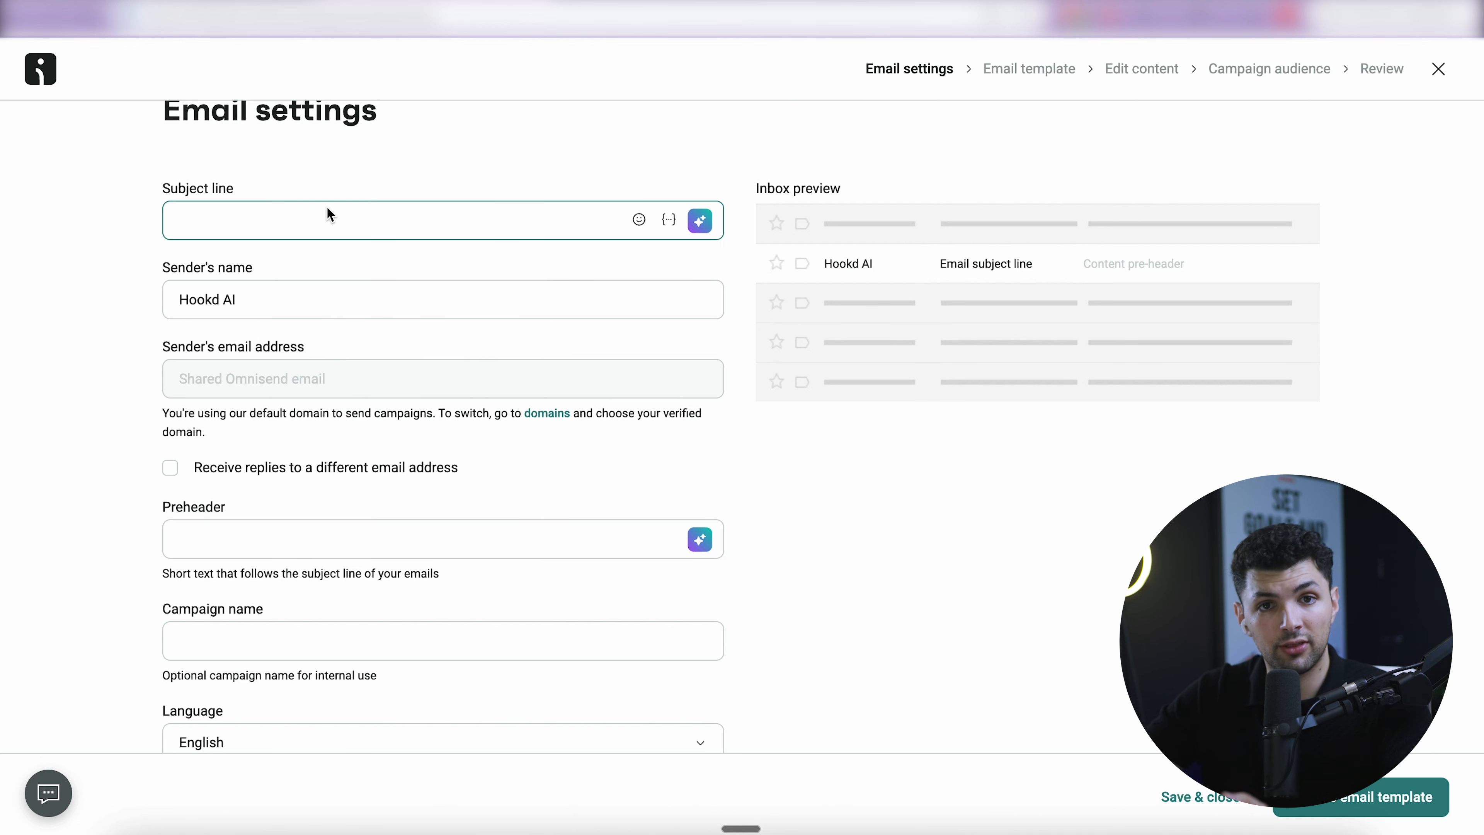
left_click(385, 164)
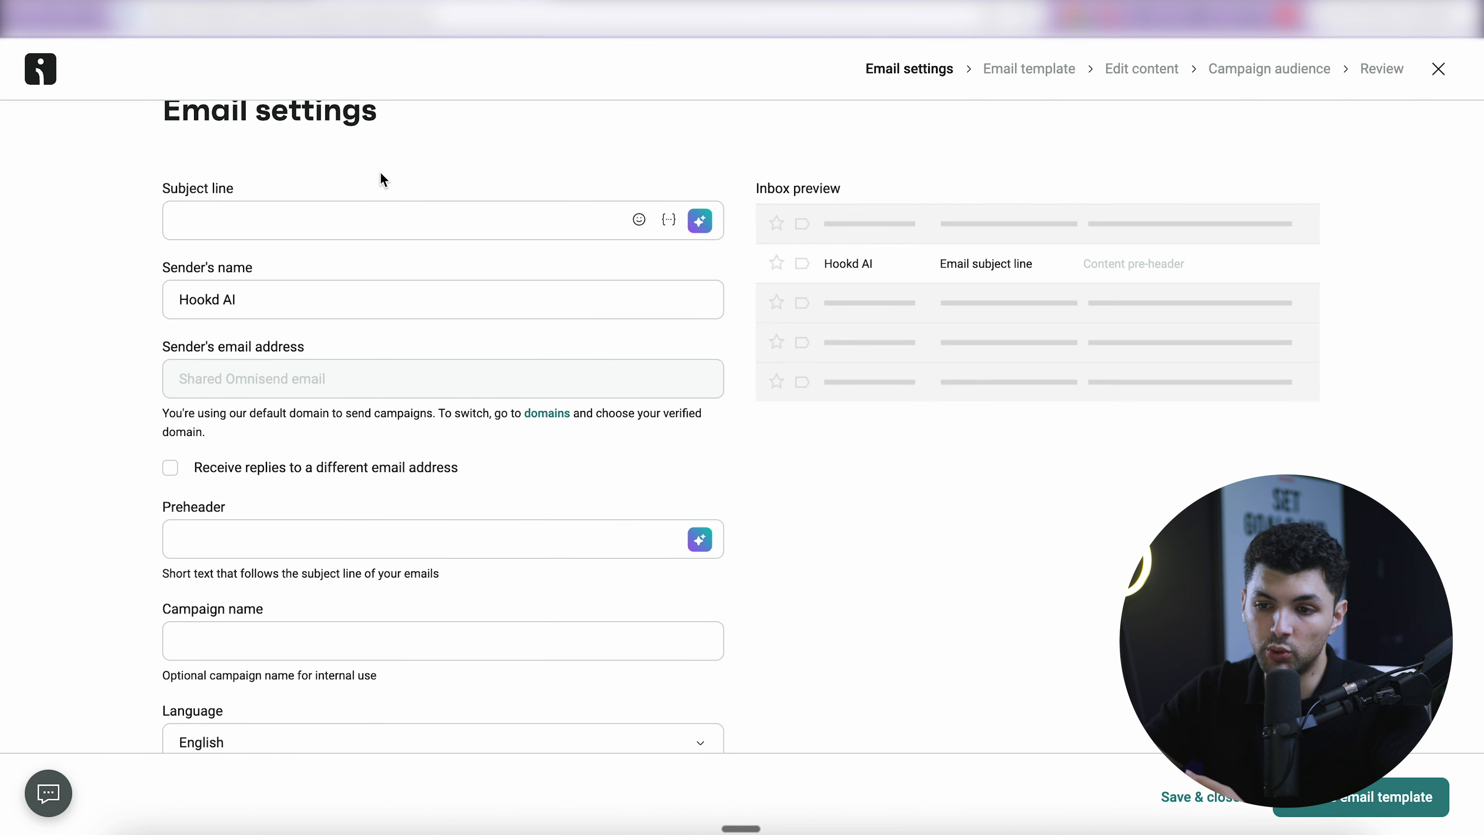
left_click(498, 221)
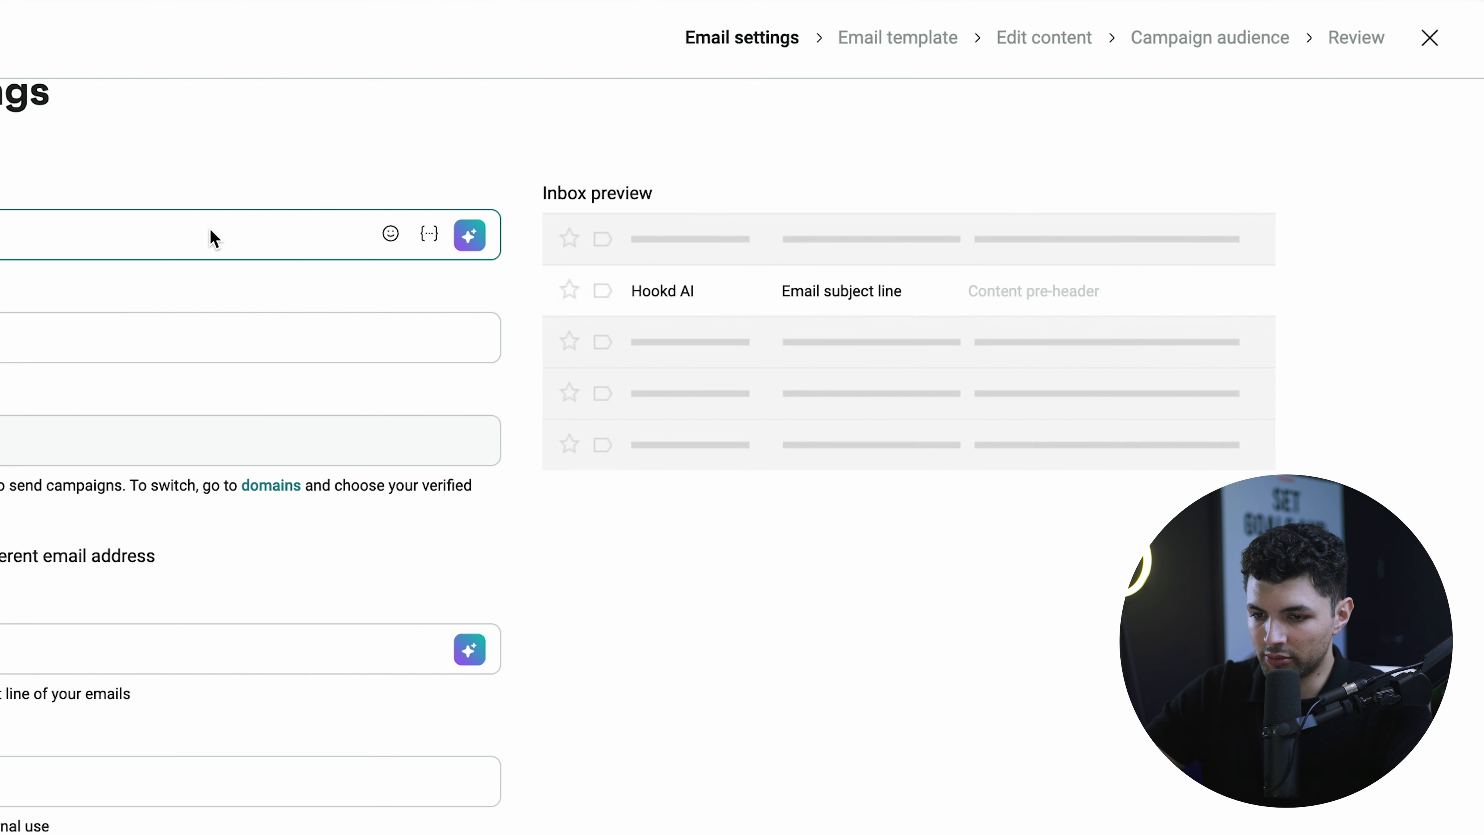
left_click(700, 221)
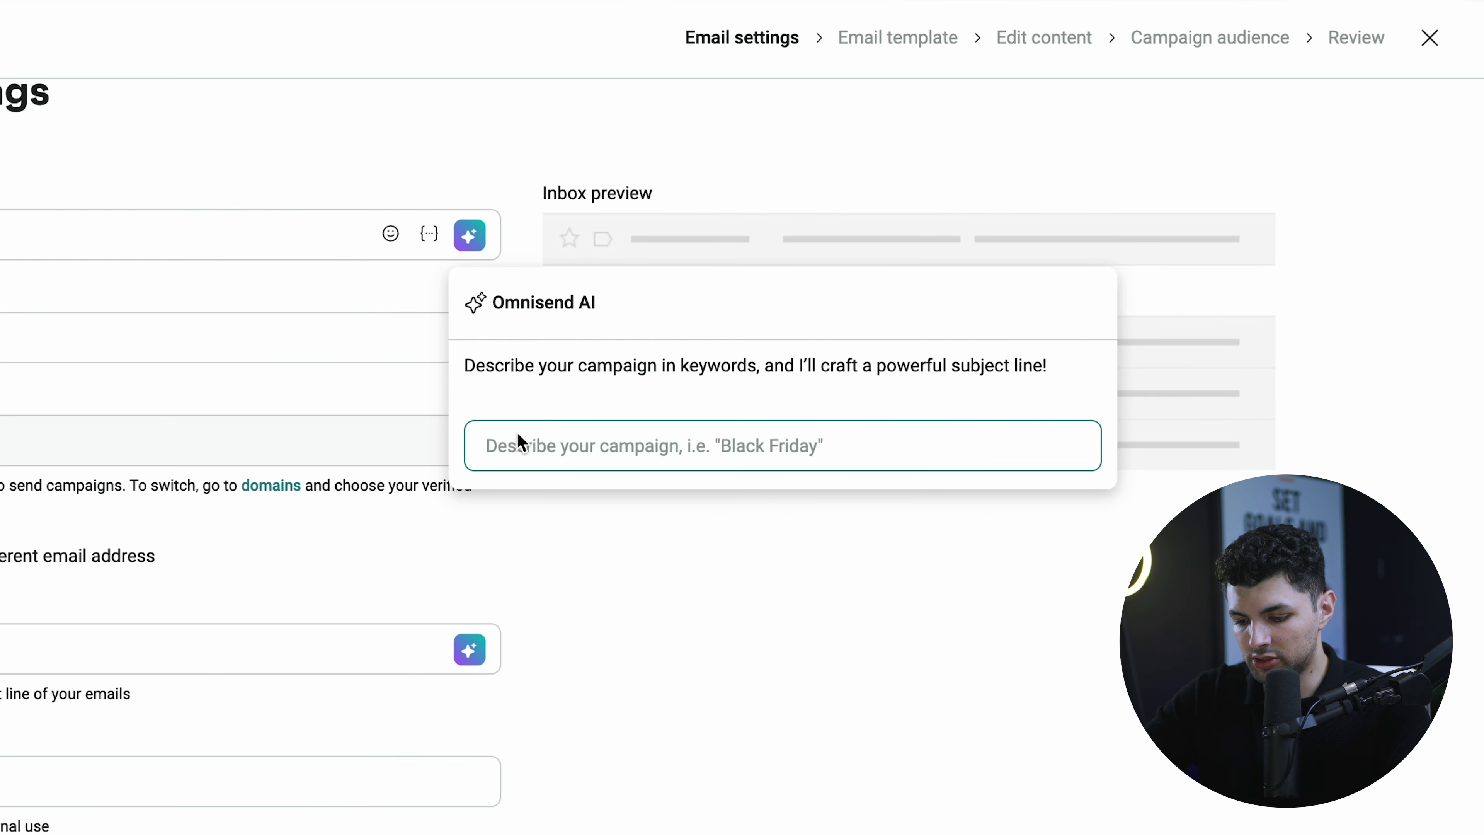
- Generate AI subject lines from 'free credits for feedback' and use 'Unlock your free credits now! 🎉'
type("free credits fo")
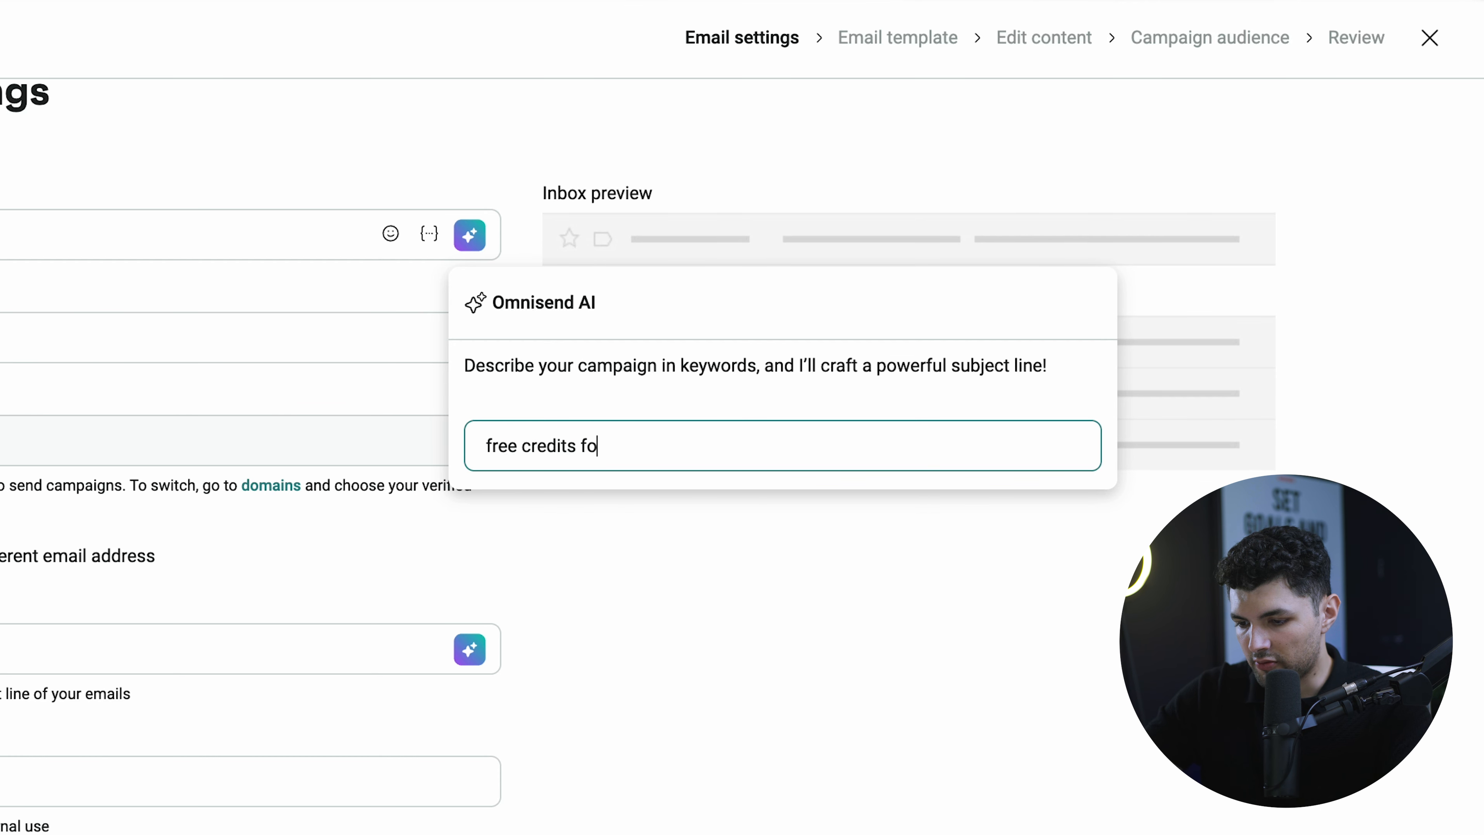
type("r feedback")
key("Return")
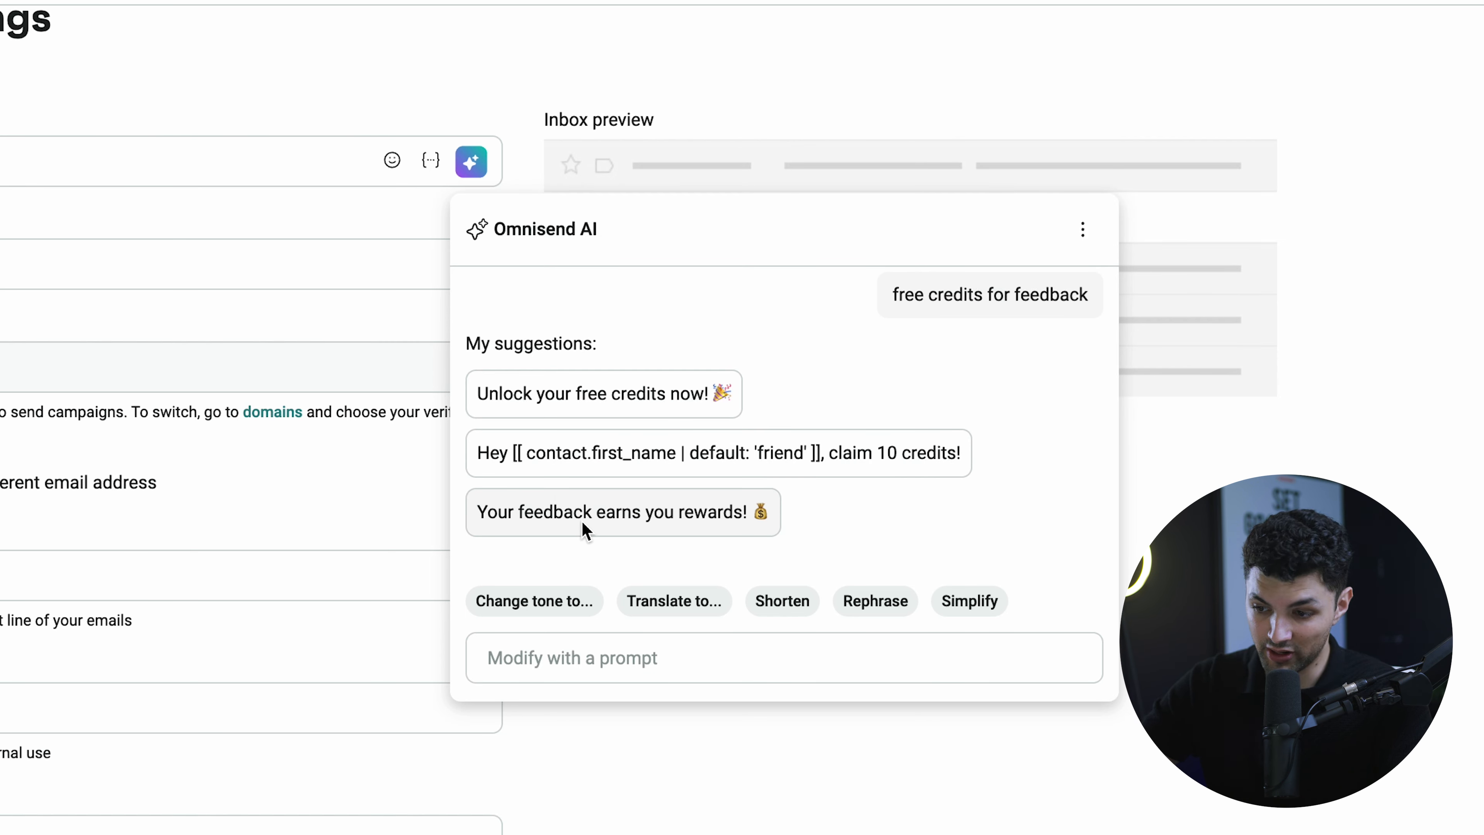
left_click(599, 390)
left_click(198, 167)
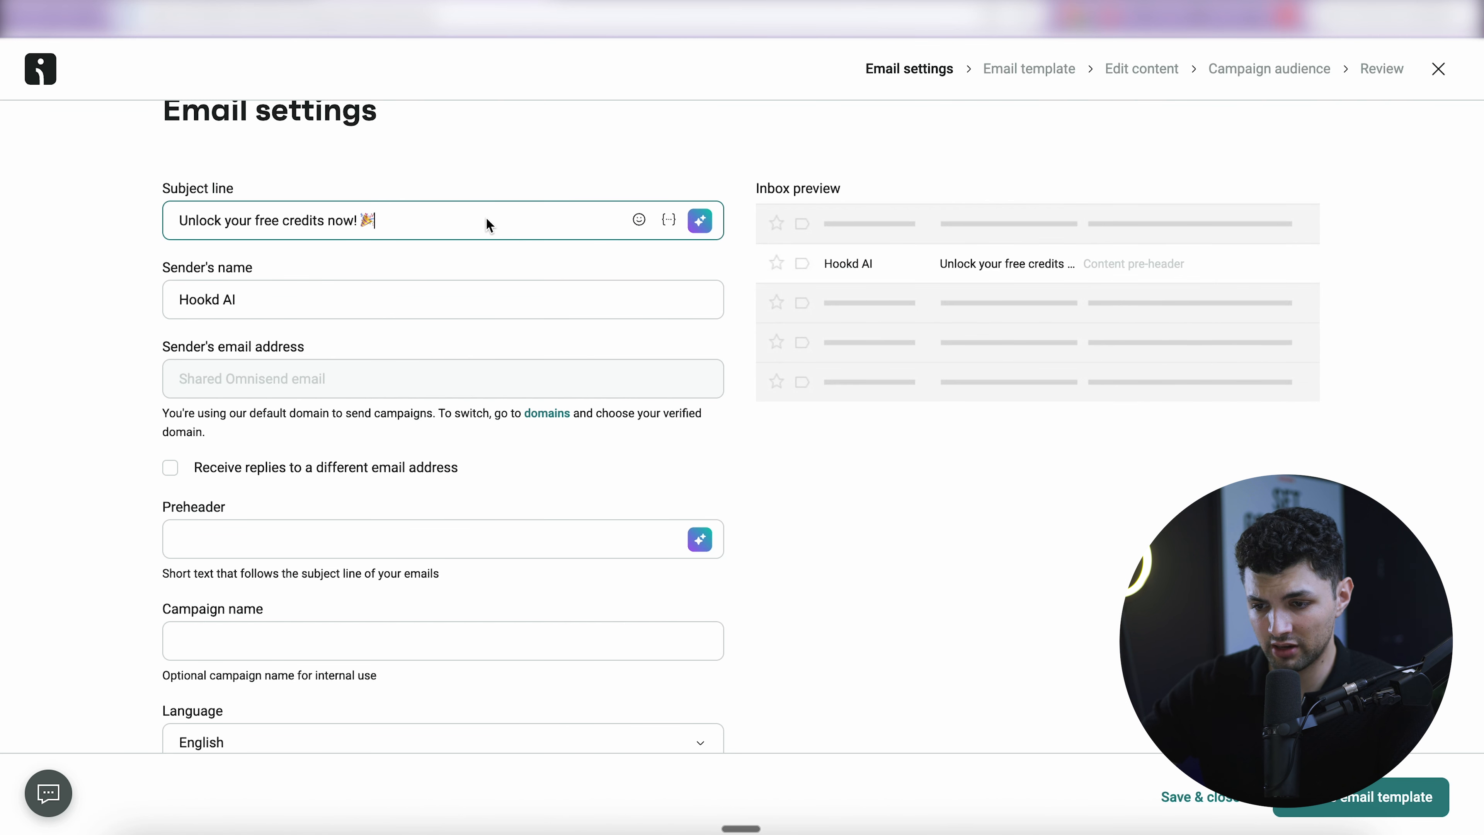
- Use the AI to set the preheader to 'Claim your free credits today before they expire!'
left_click_drag(939, 266, 1048, 266)
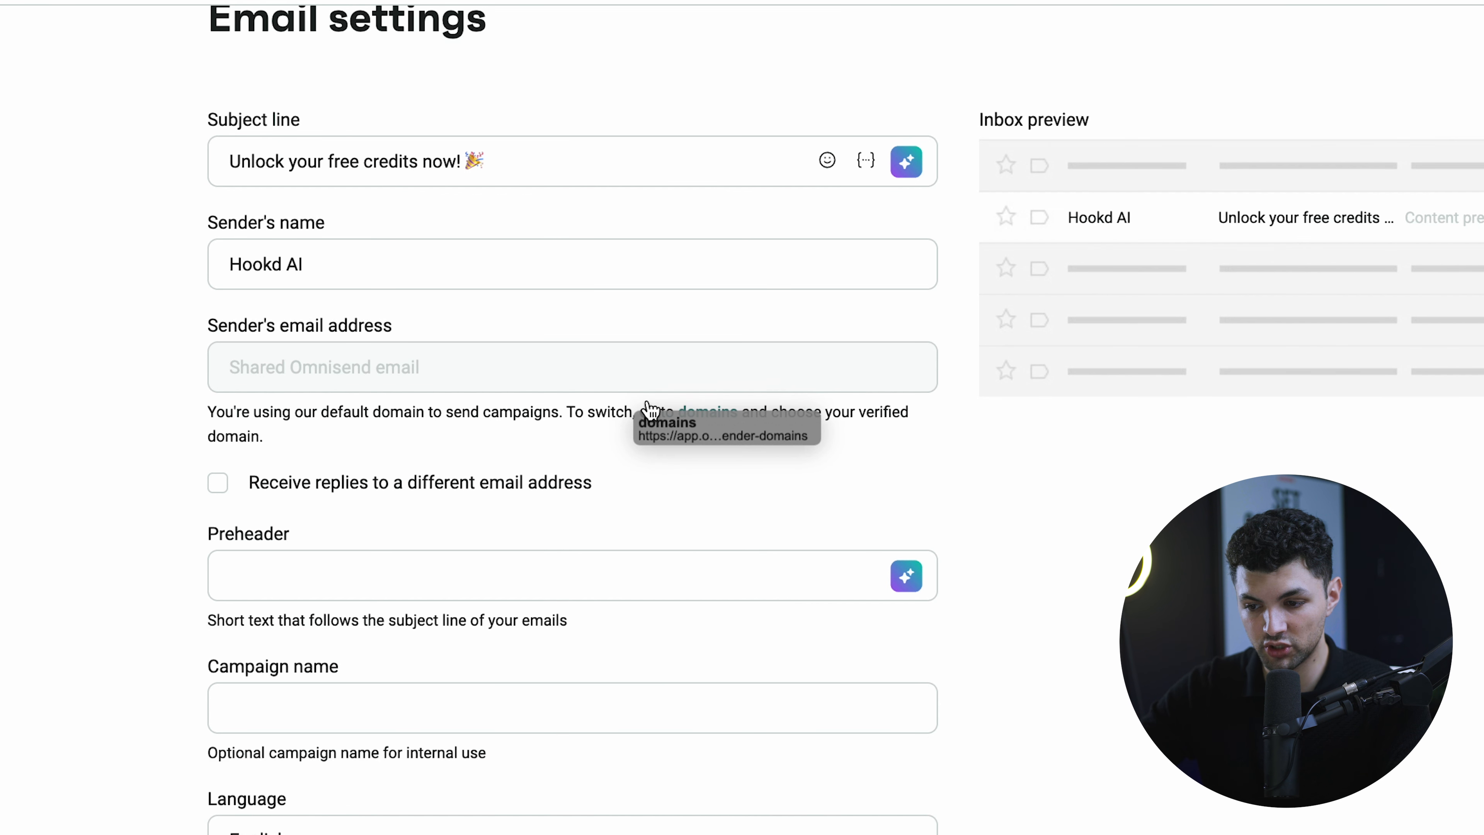
scroll(681, 409, "down", 2)
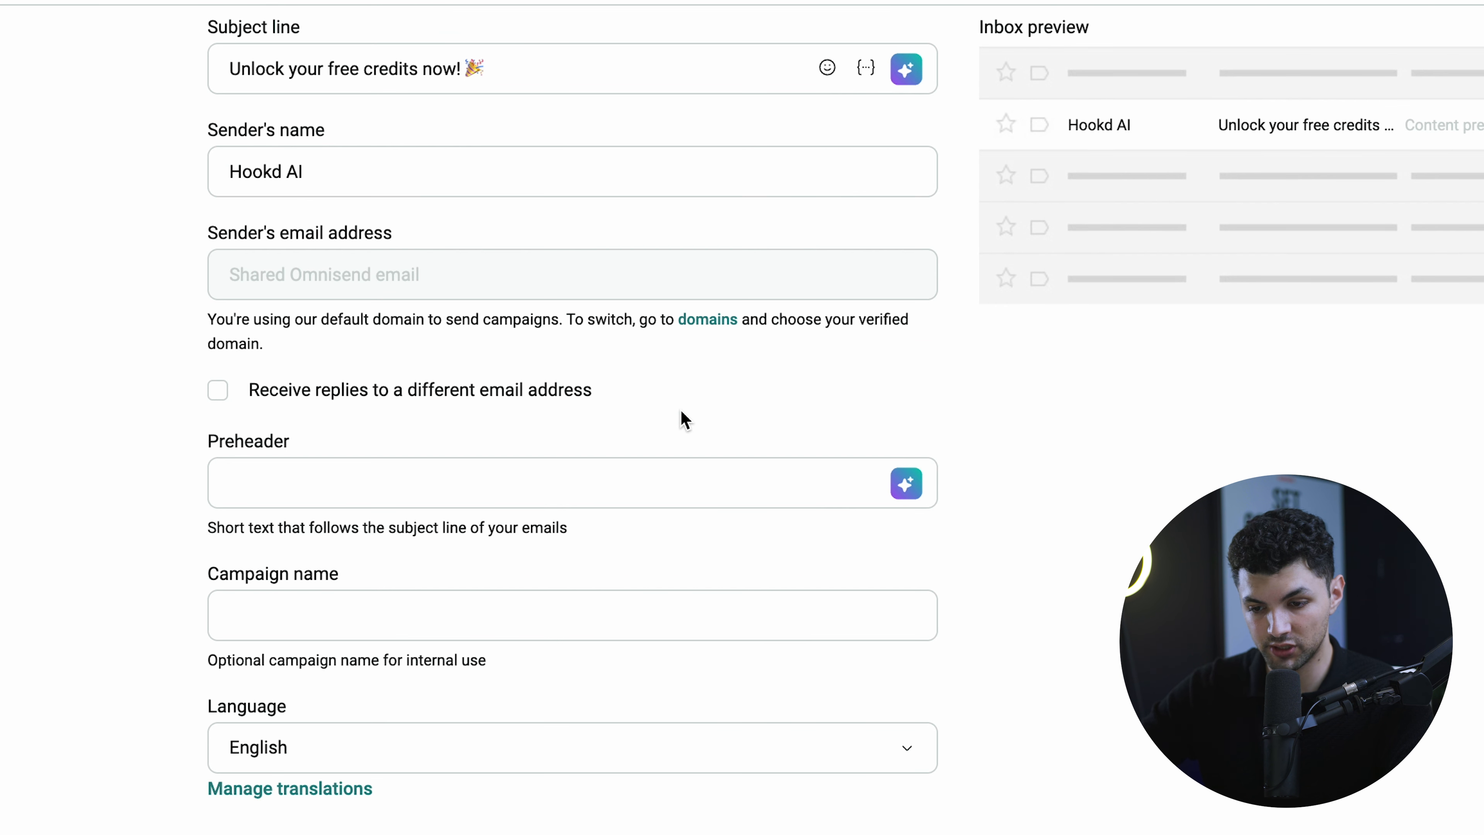
left_click_drag(221, 443, 416, 450)
left_click(415, 447)
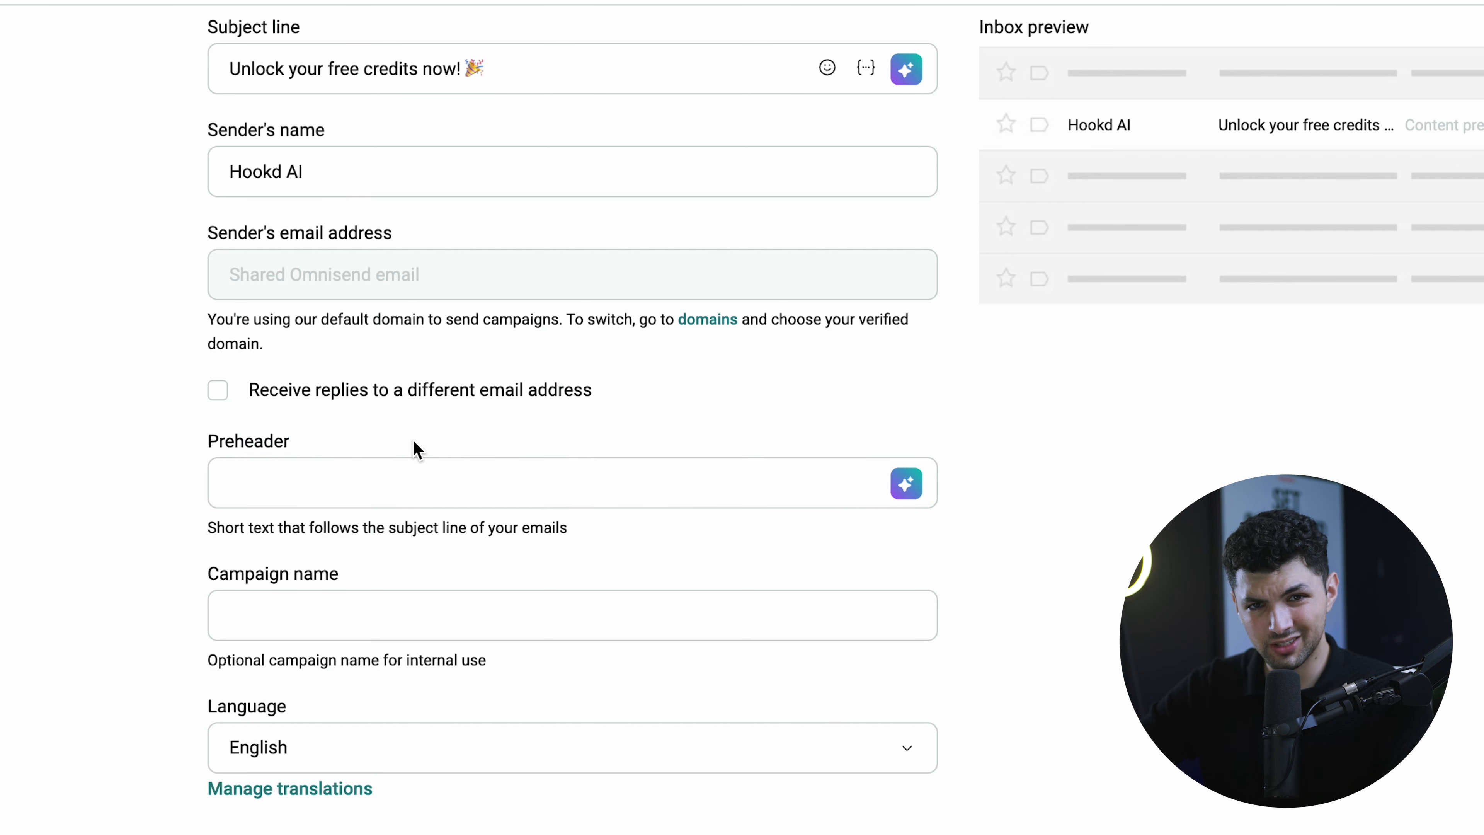
left_click(407, 484)
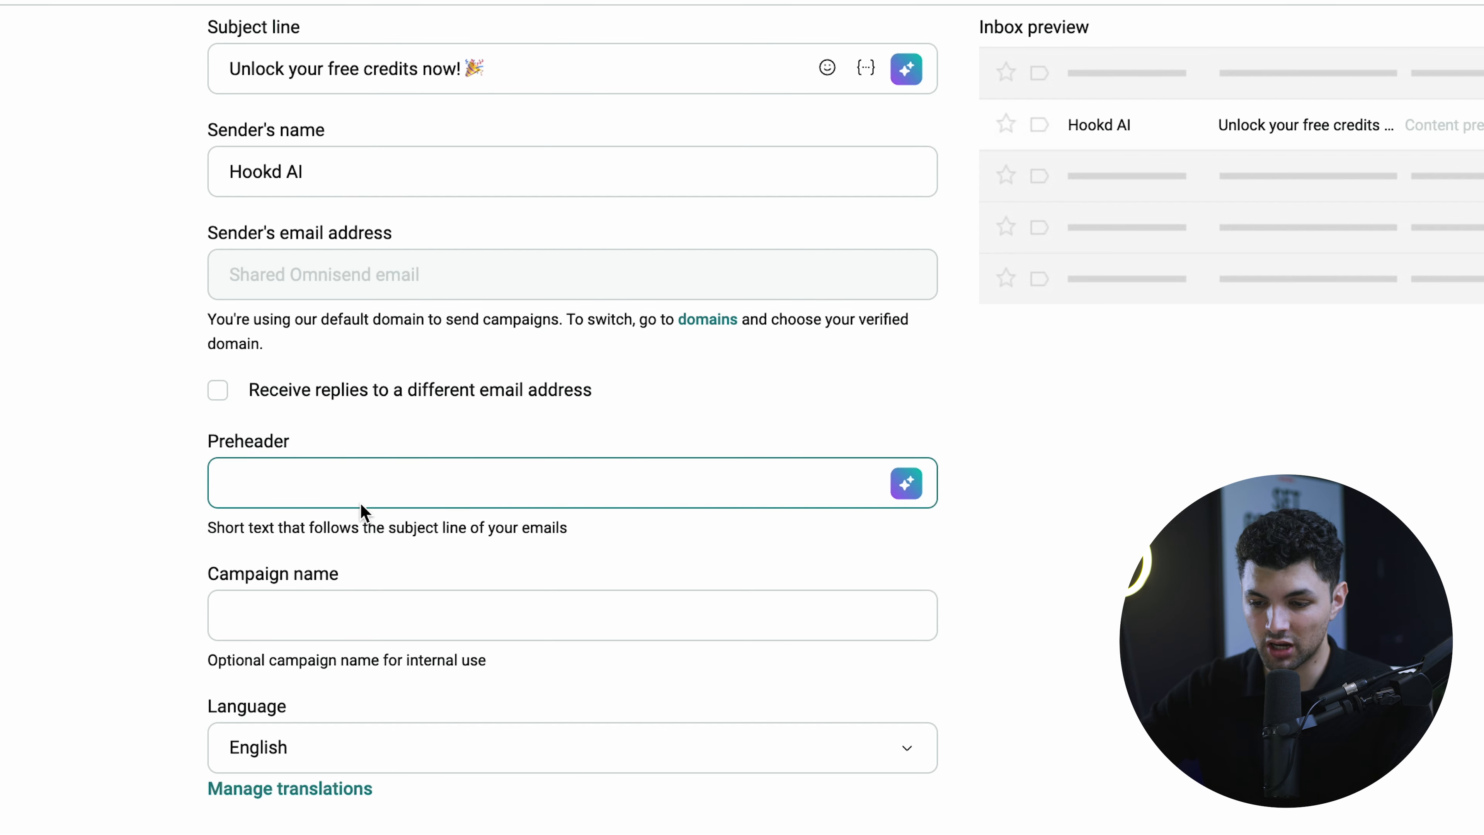
left_click(907, 484)
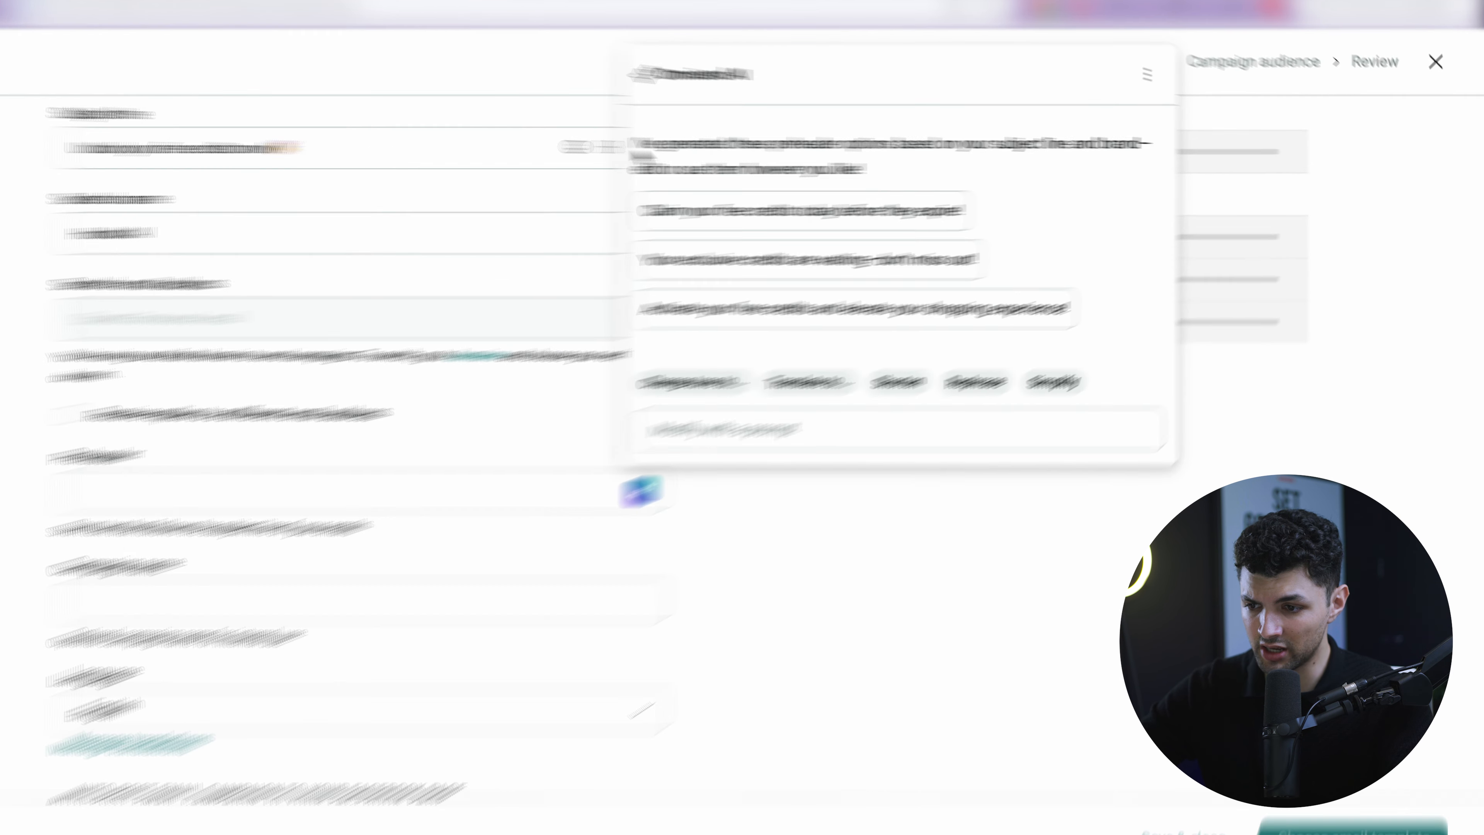
left_click_drag(634, 144, 1113, 331)
left_click(483, 243)
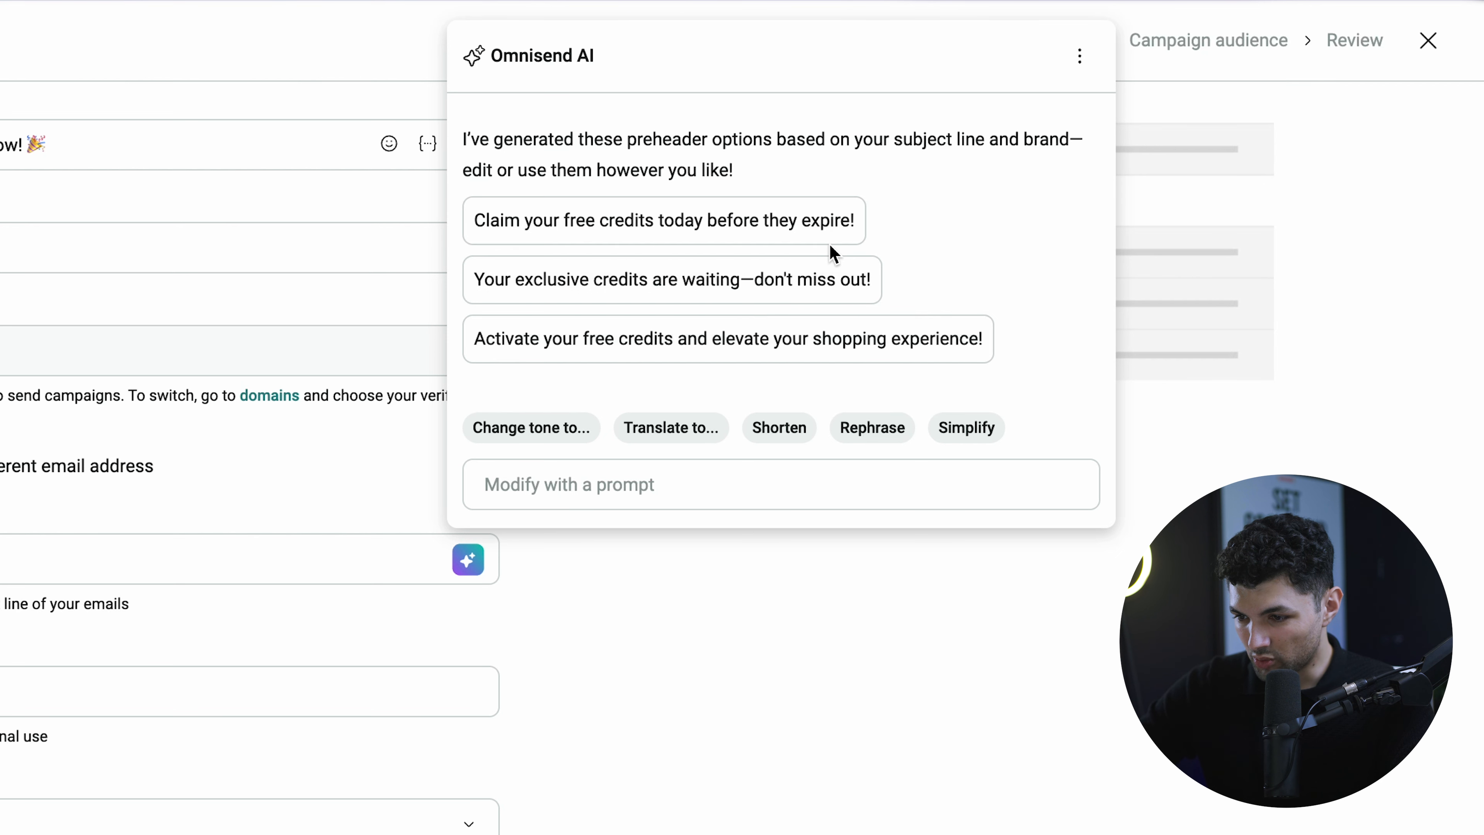
left_click(810, 232)
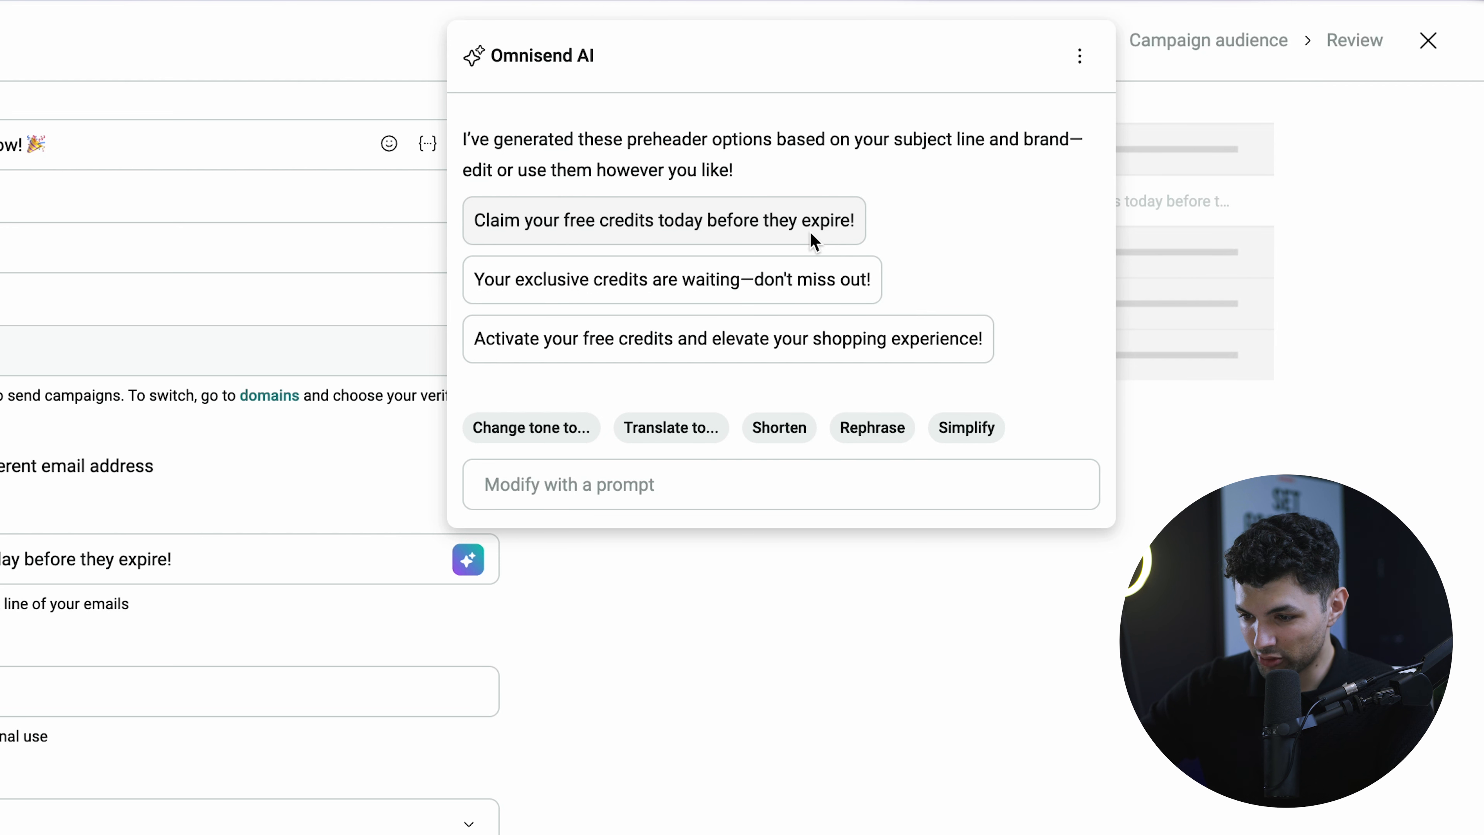
- Name the campaign 'Hookd feedback'
left_click(195, 700)
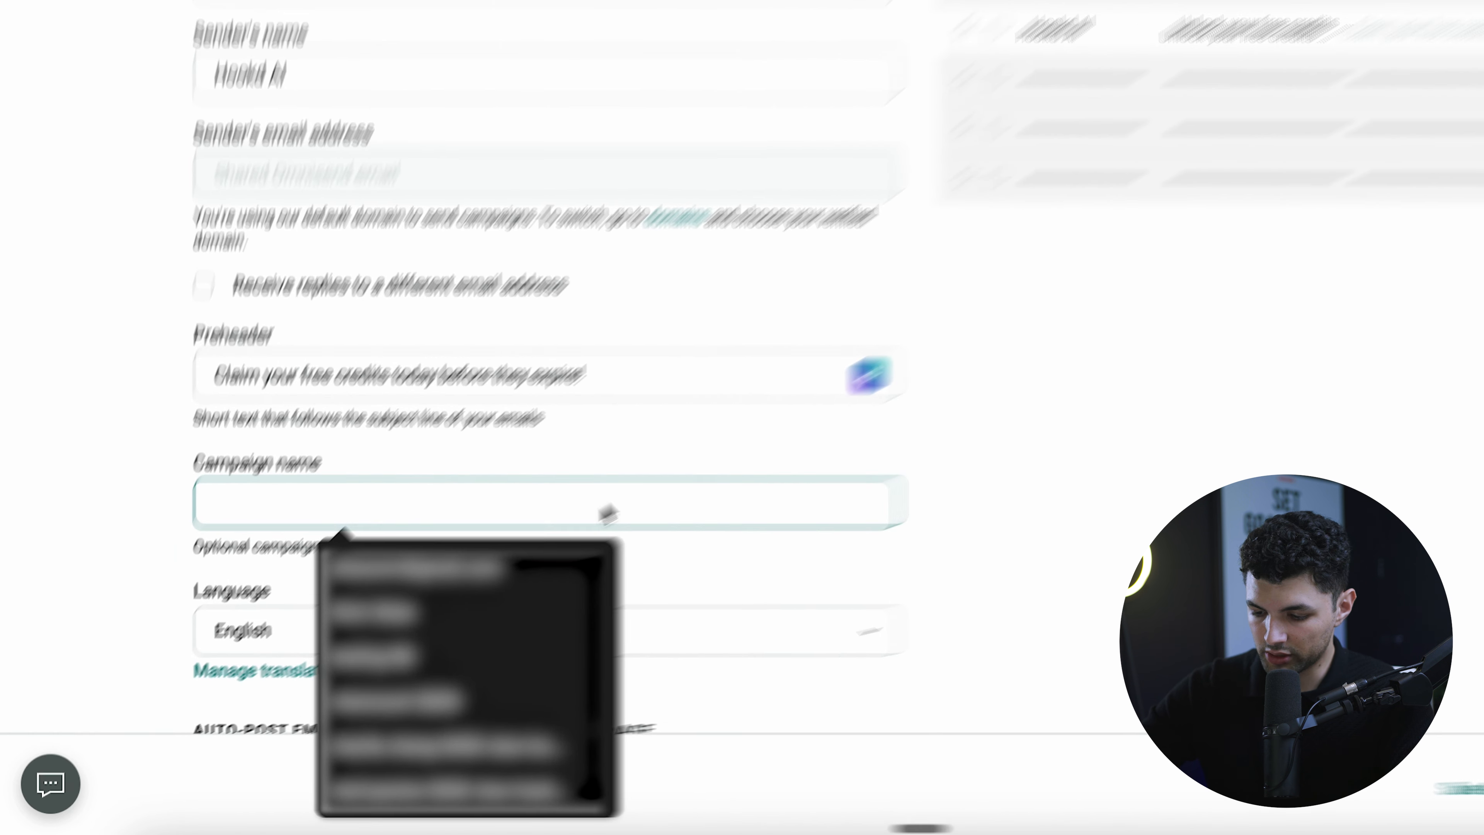
type("Hookd feedback")
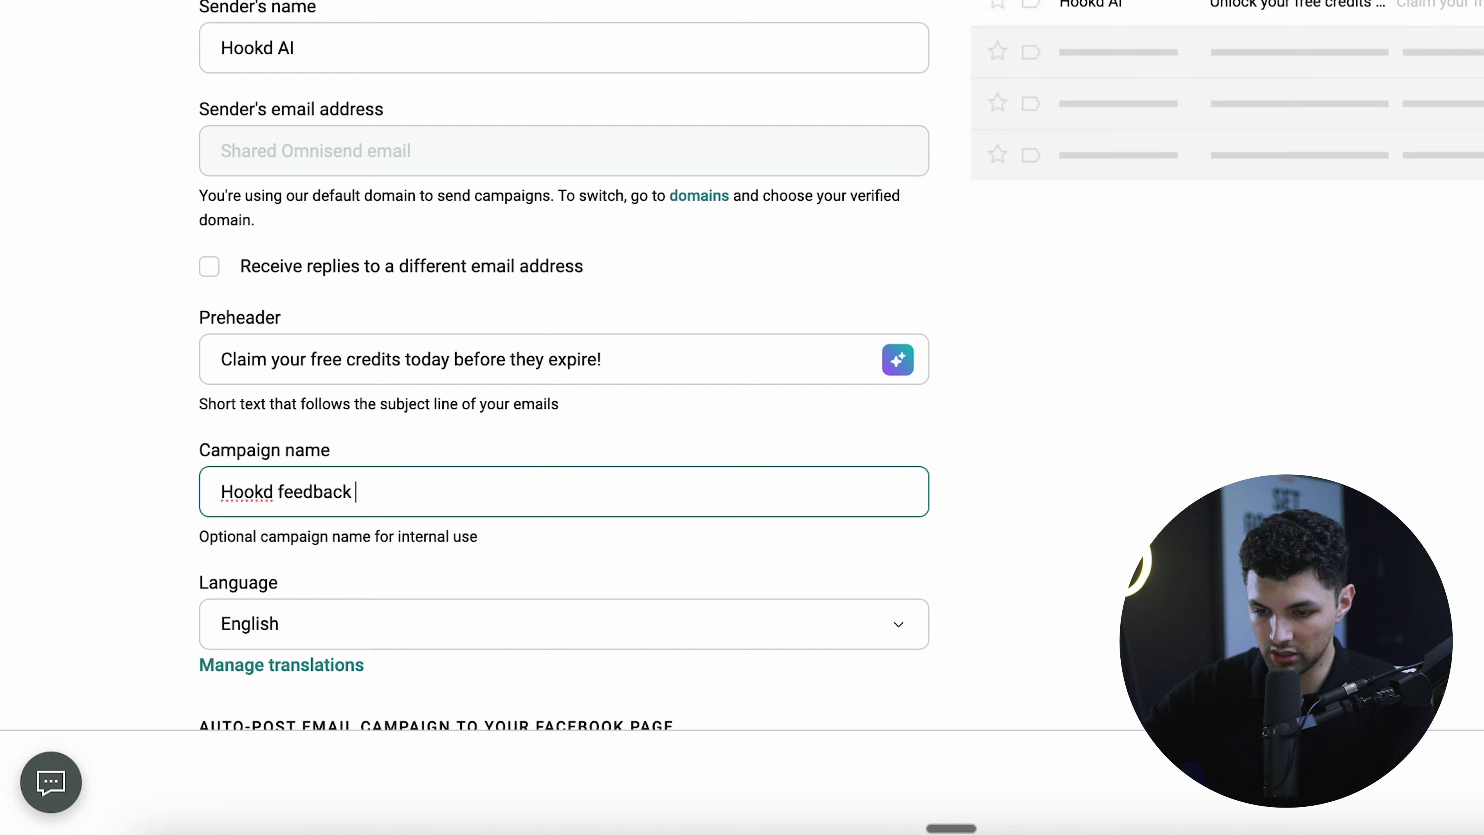
scroll(584, 468, "down", 5)
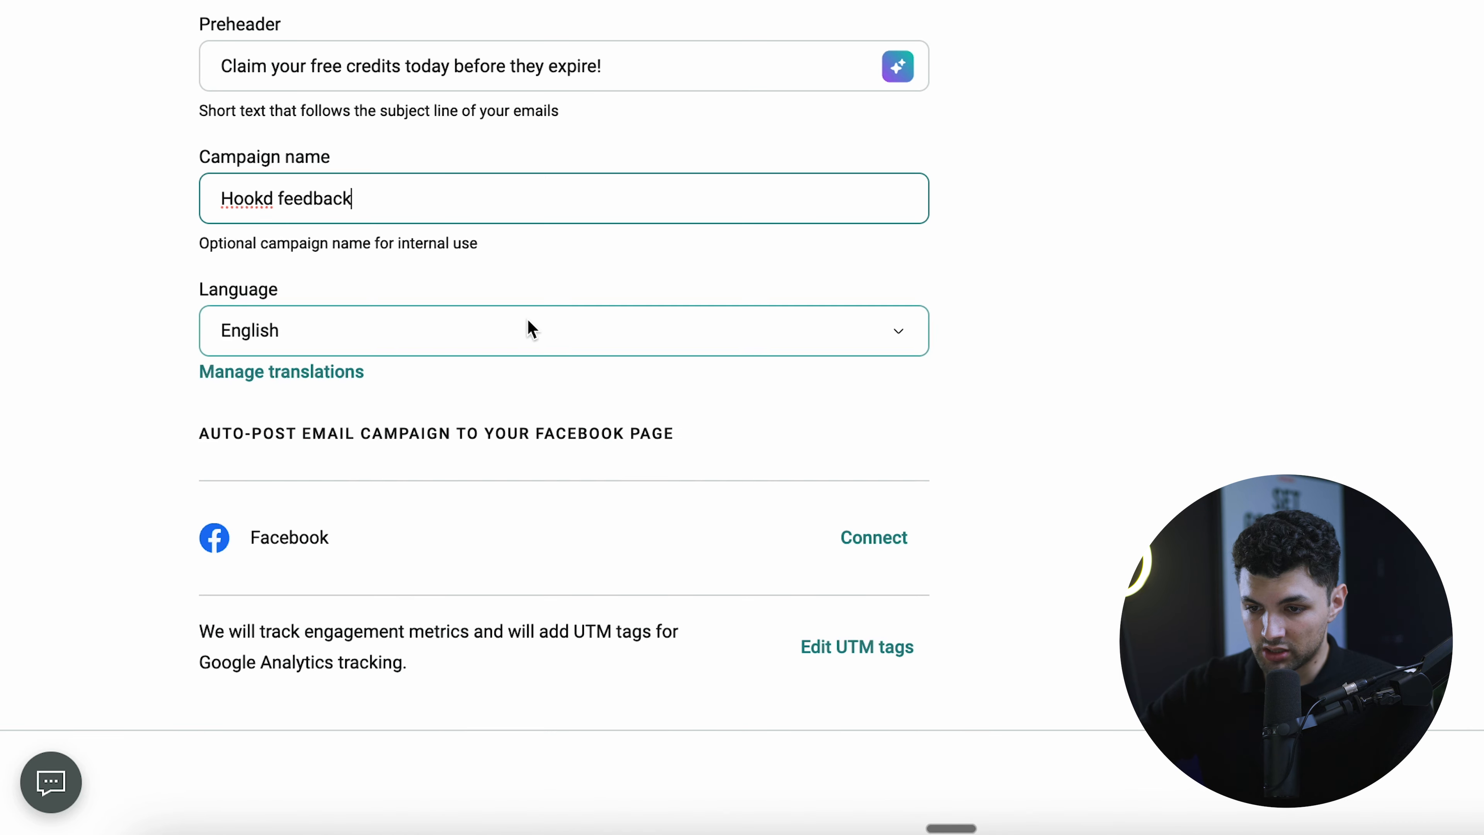
scroll(529, 295, "up", 8)
scroll(543, 336, "down", 5)
scroll(521, 348, "down", 3)
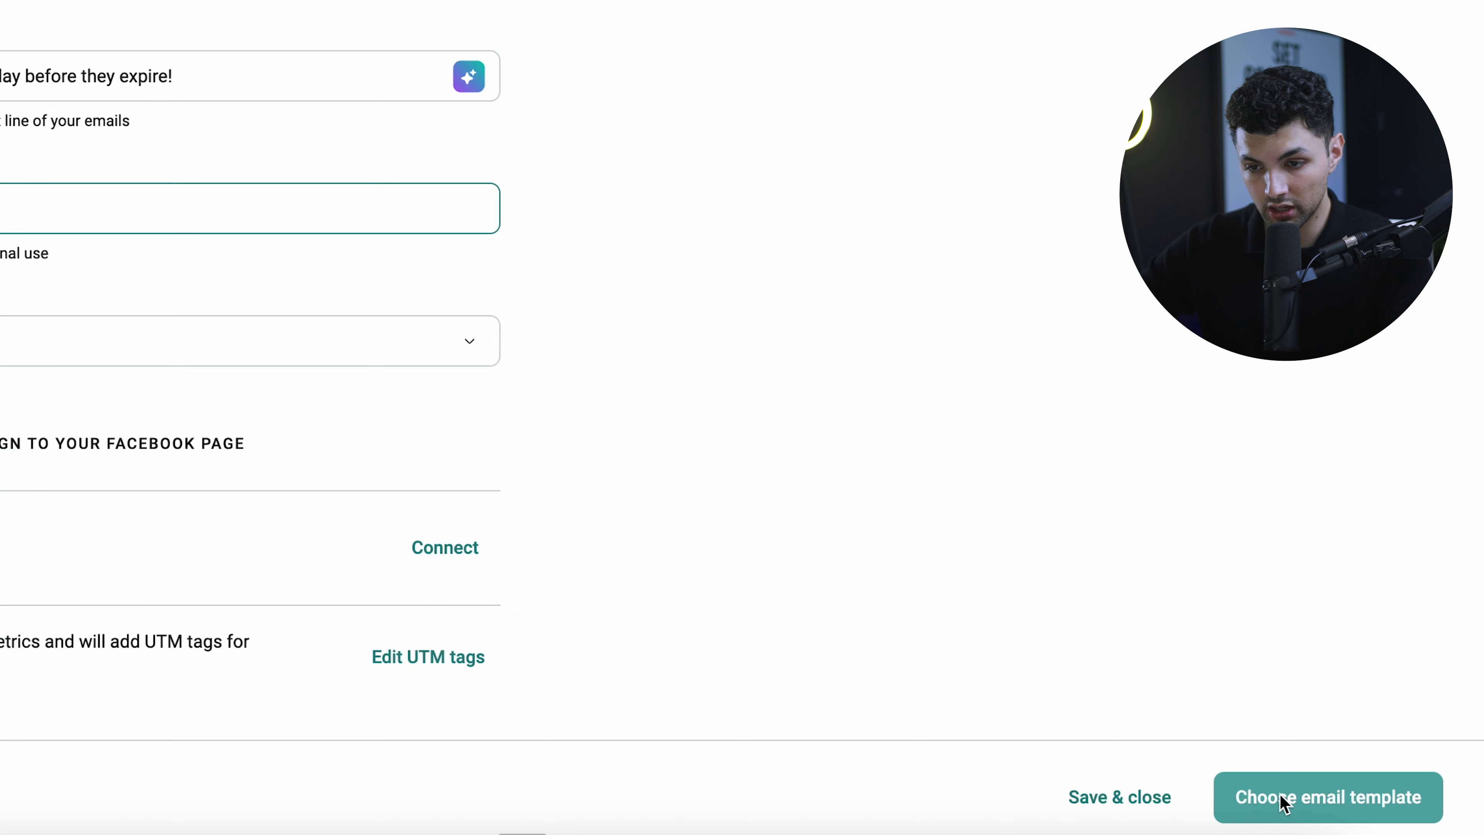
- Apply the Winter is coming template with the amaia header and WINTER SALE banner
left_click(1280, 795)
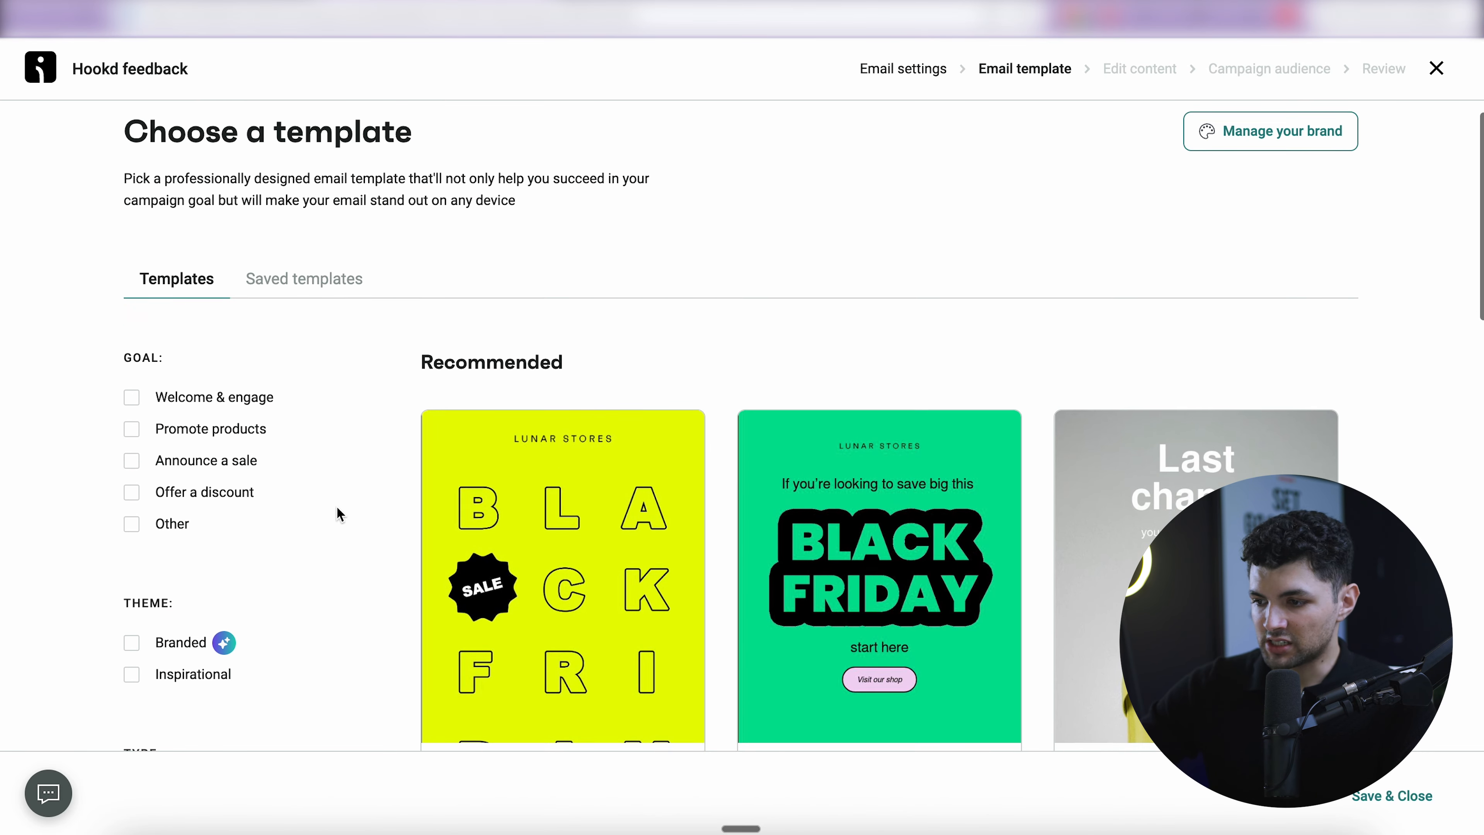
scroll(337, 508, "down", 5)
scroll(337, 508, "down", 20)
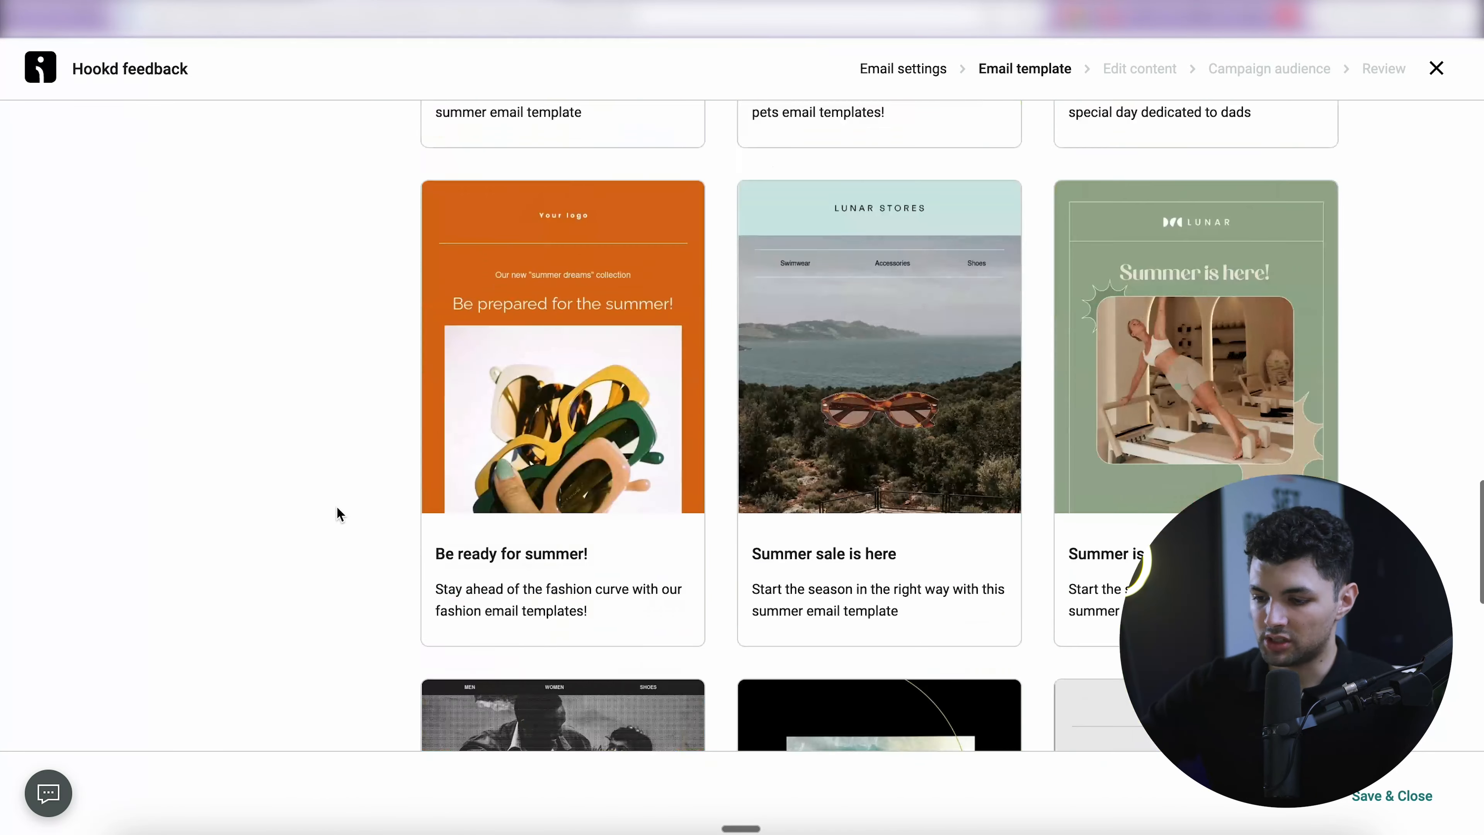
scroll(337, 508, "down", 5)
scroll(336, 507, "up", 10)
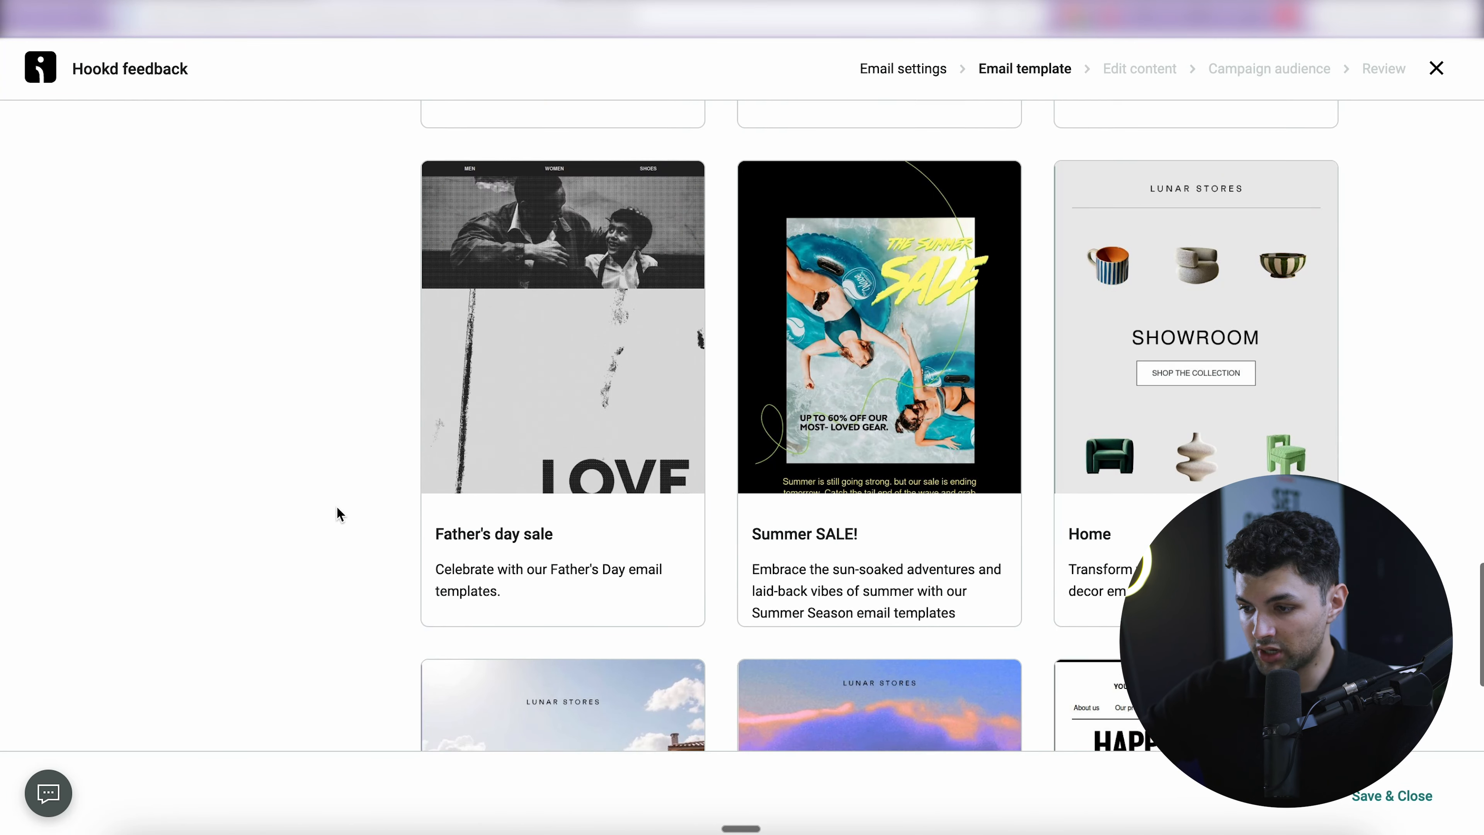
scroll(338, 513, "up", 10)
scroll(338, 513, "down", 15)
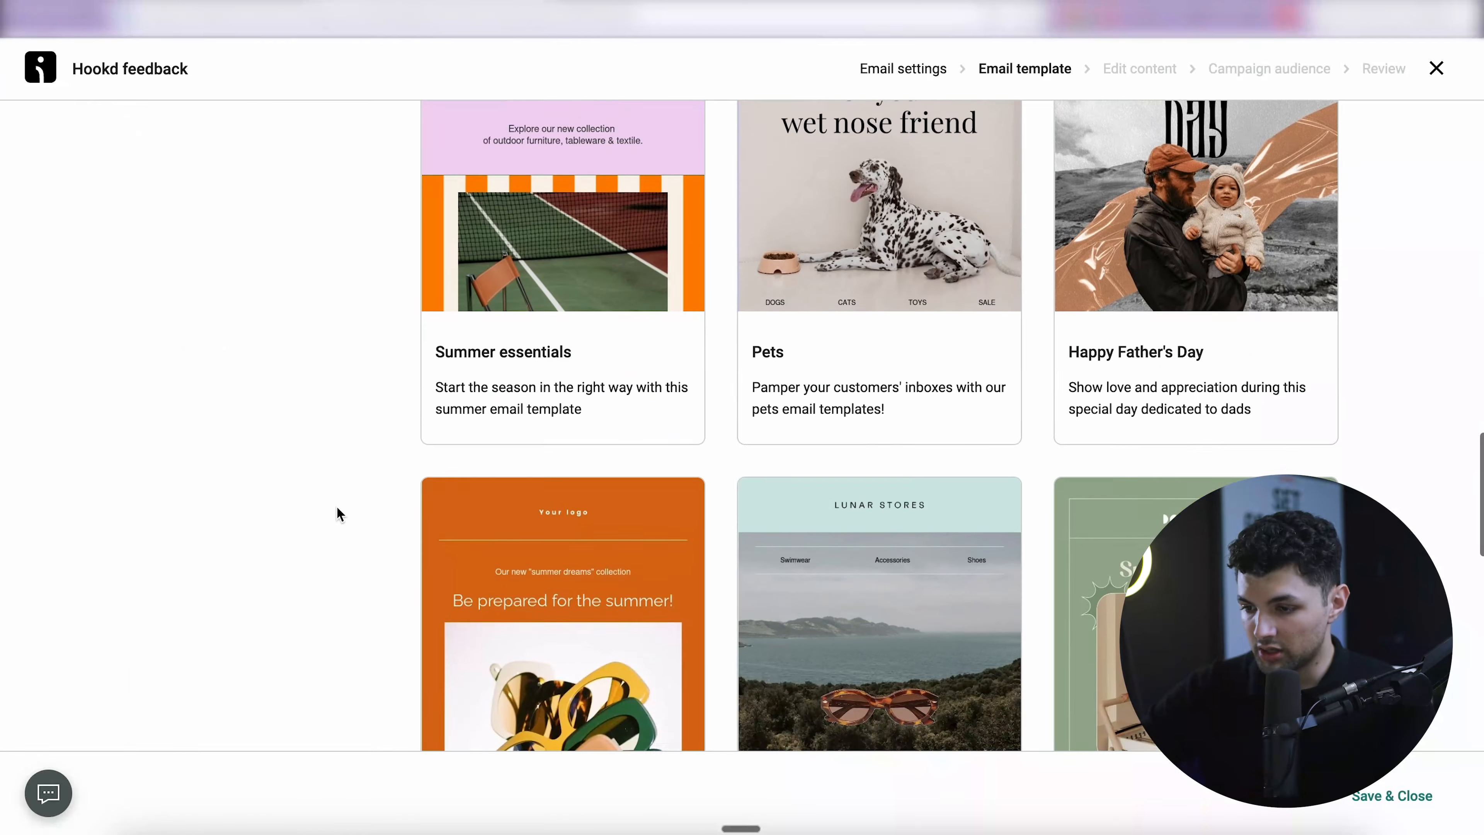
scroll(337, 507, "down", 15)
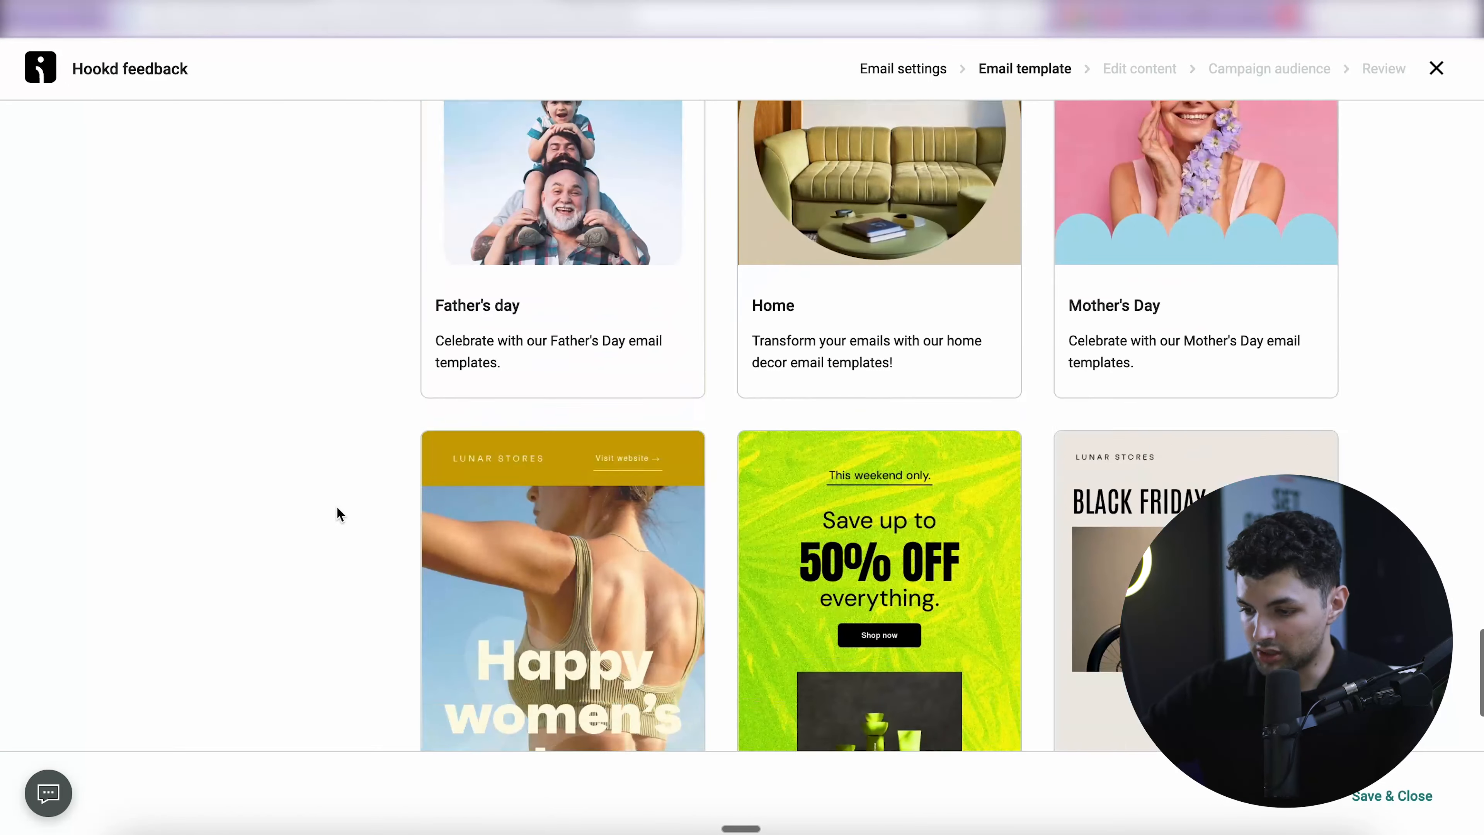
scroll(336, 508, "down", 15)
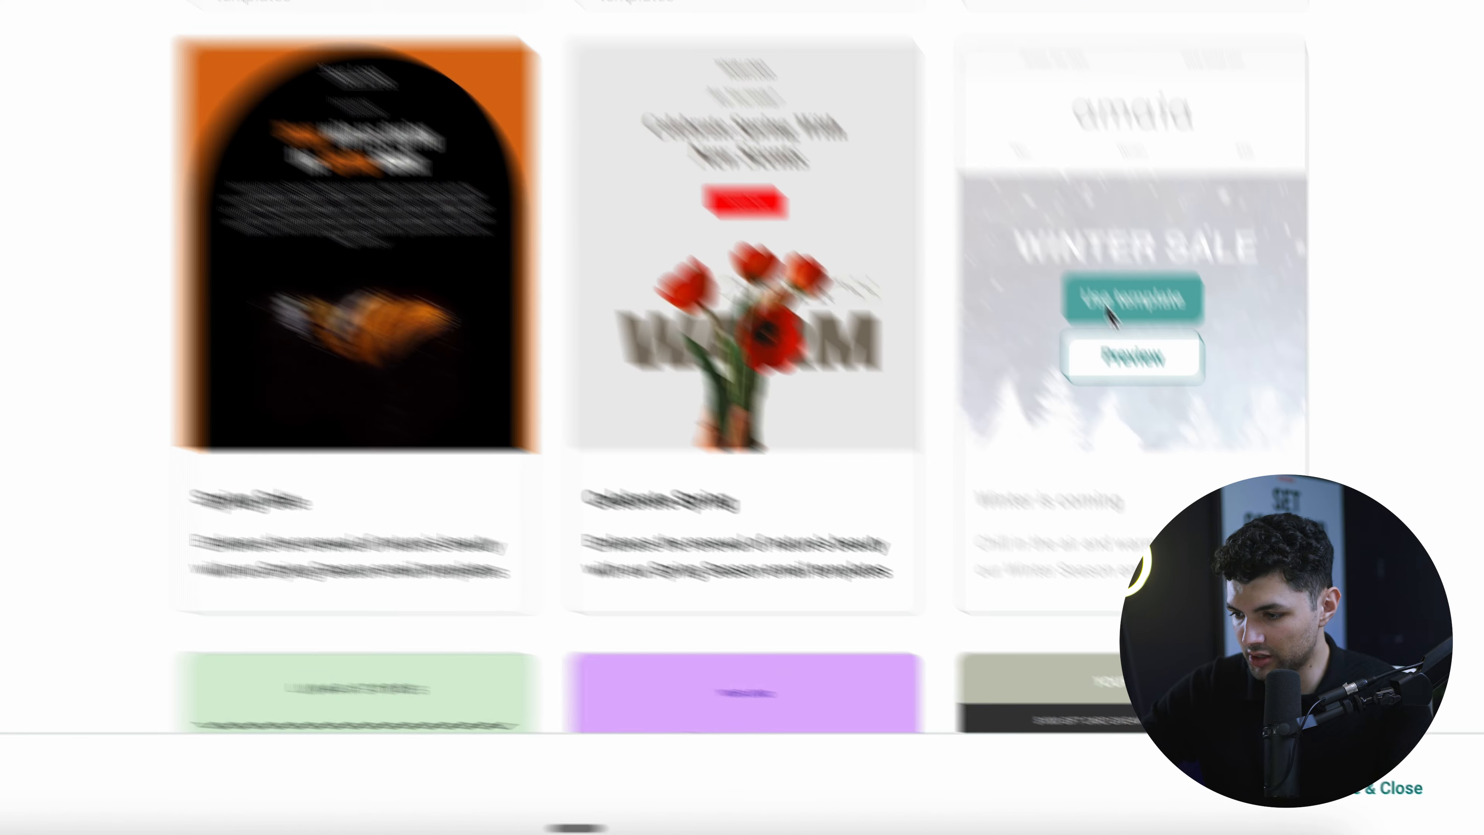
left_click(1109, 315)
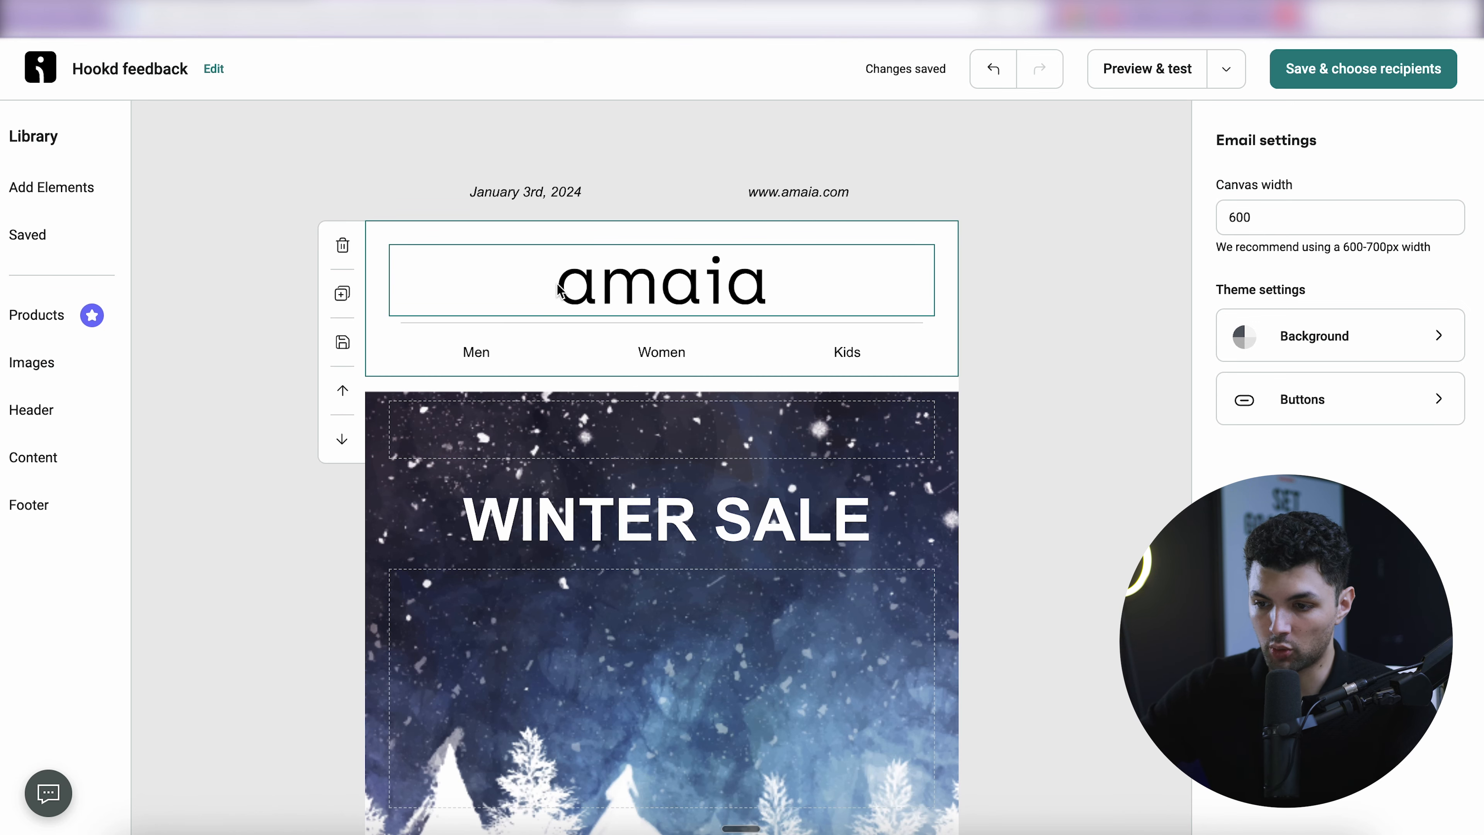
- Replace the amaia logo with an enlarged Omriverse image and delete the Men/Women/Kids menu
left_click(570, 290)
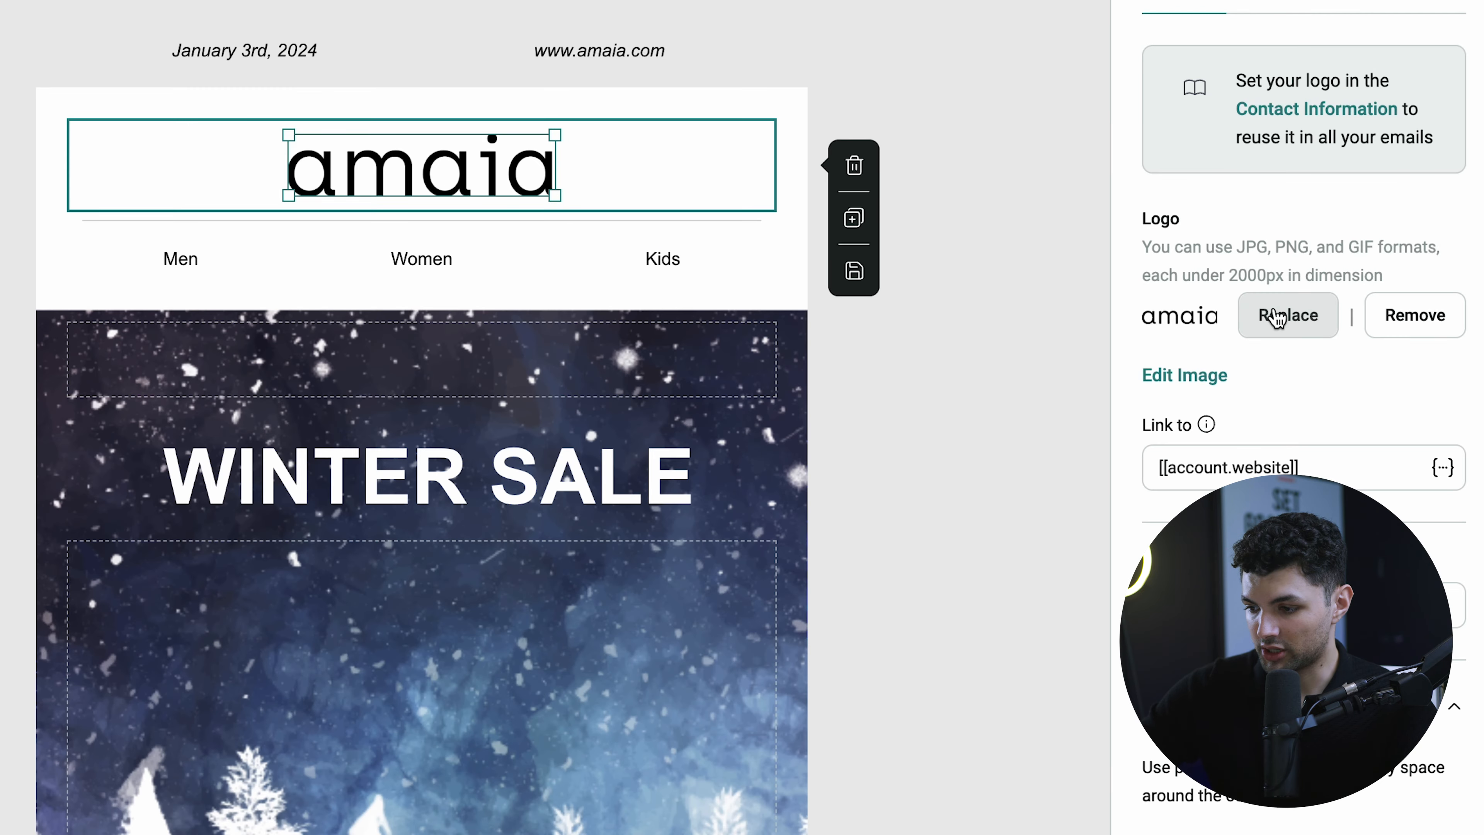
left_click(1325, 396)
left_click(228, 506)
scroll(764, 228, "down", 3)
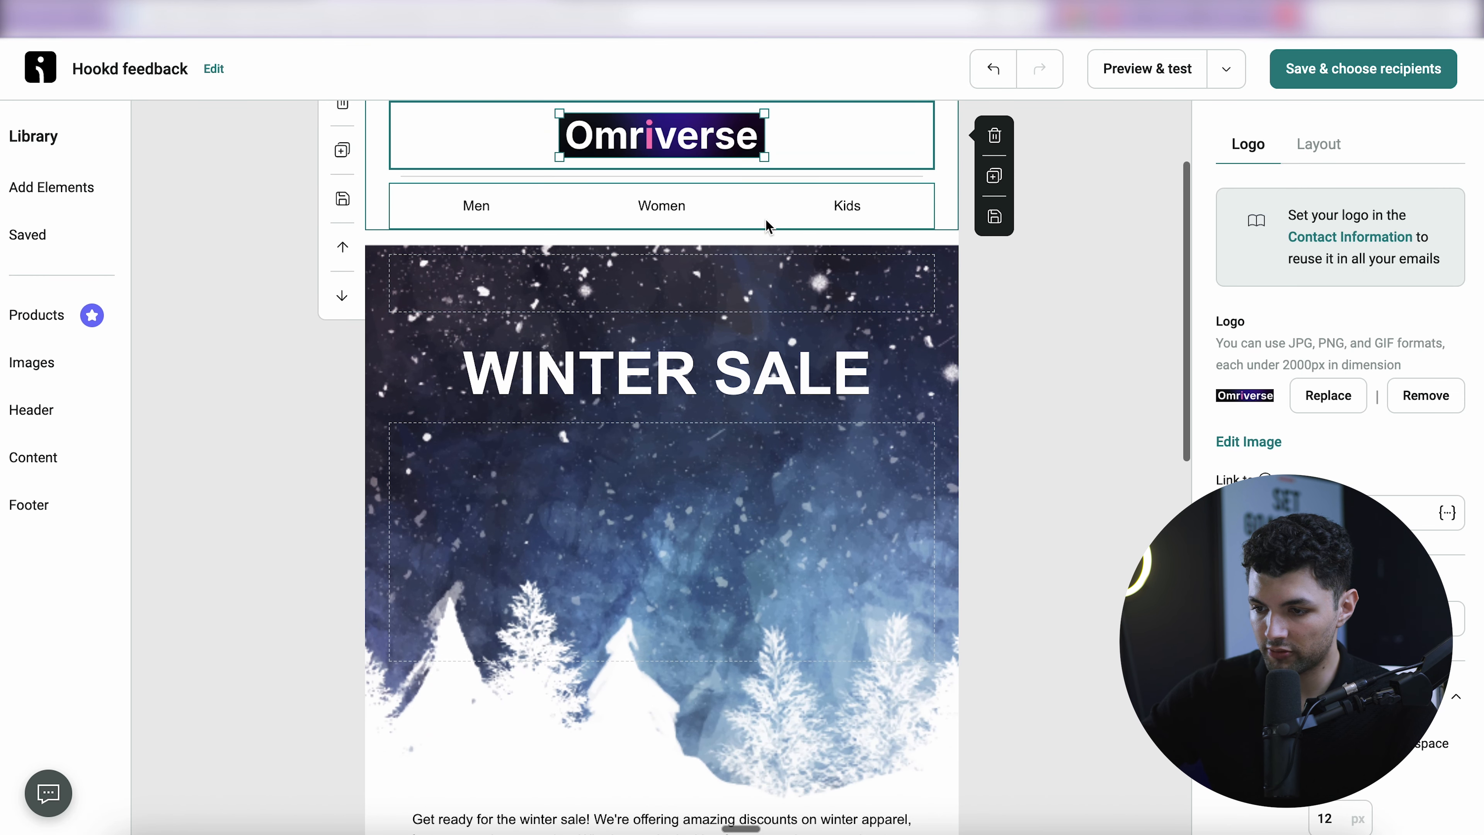
left_click_drag(764, 156, 1053, 274)
left_click(1054, 275)
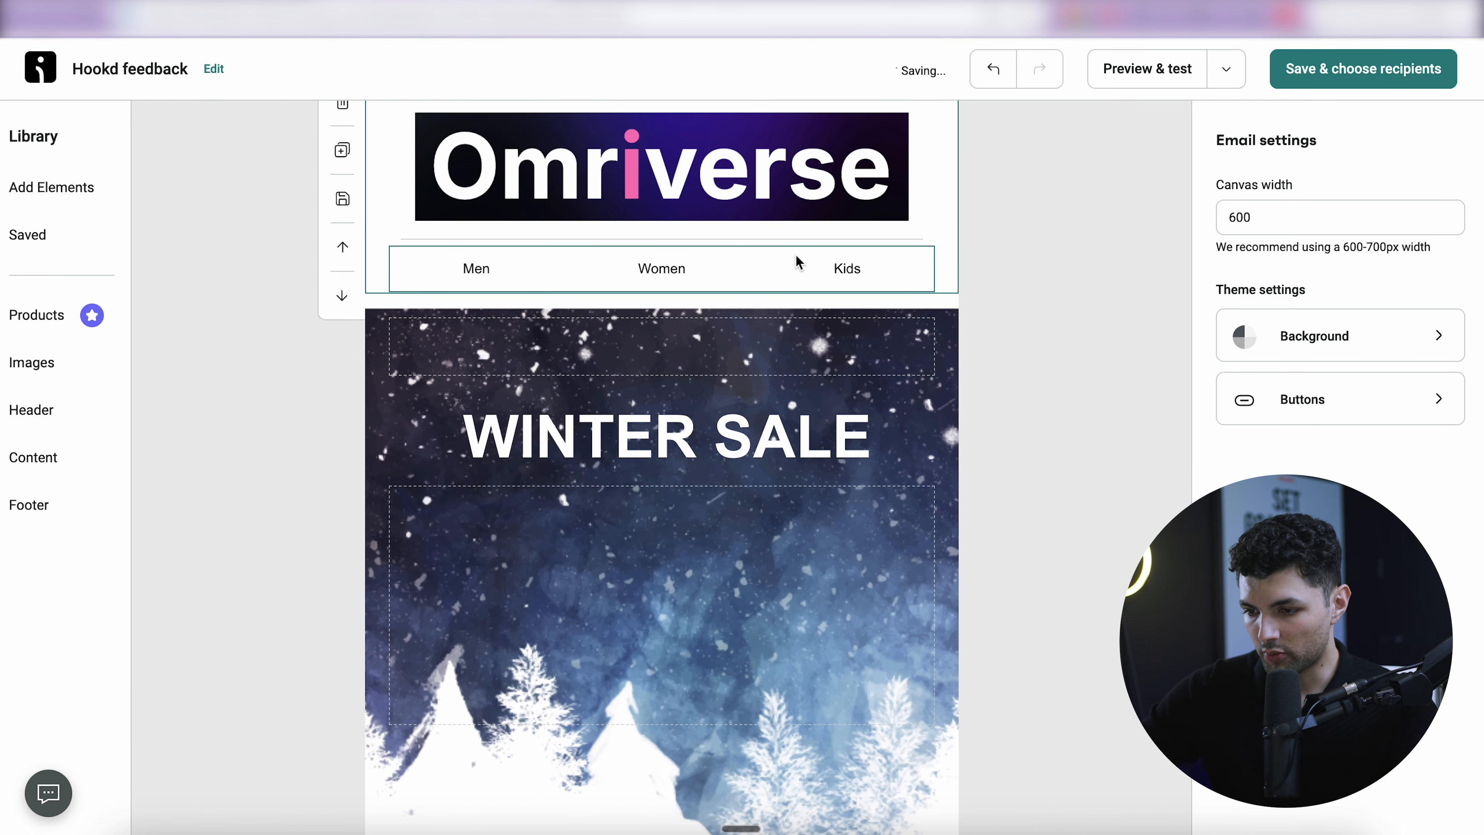
left_click(798, 262)
left_click(994, 272)
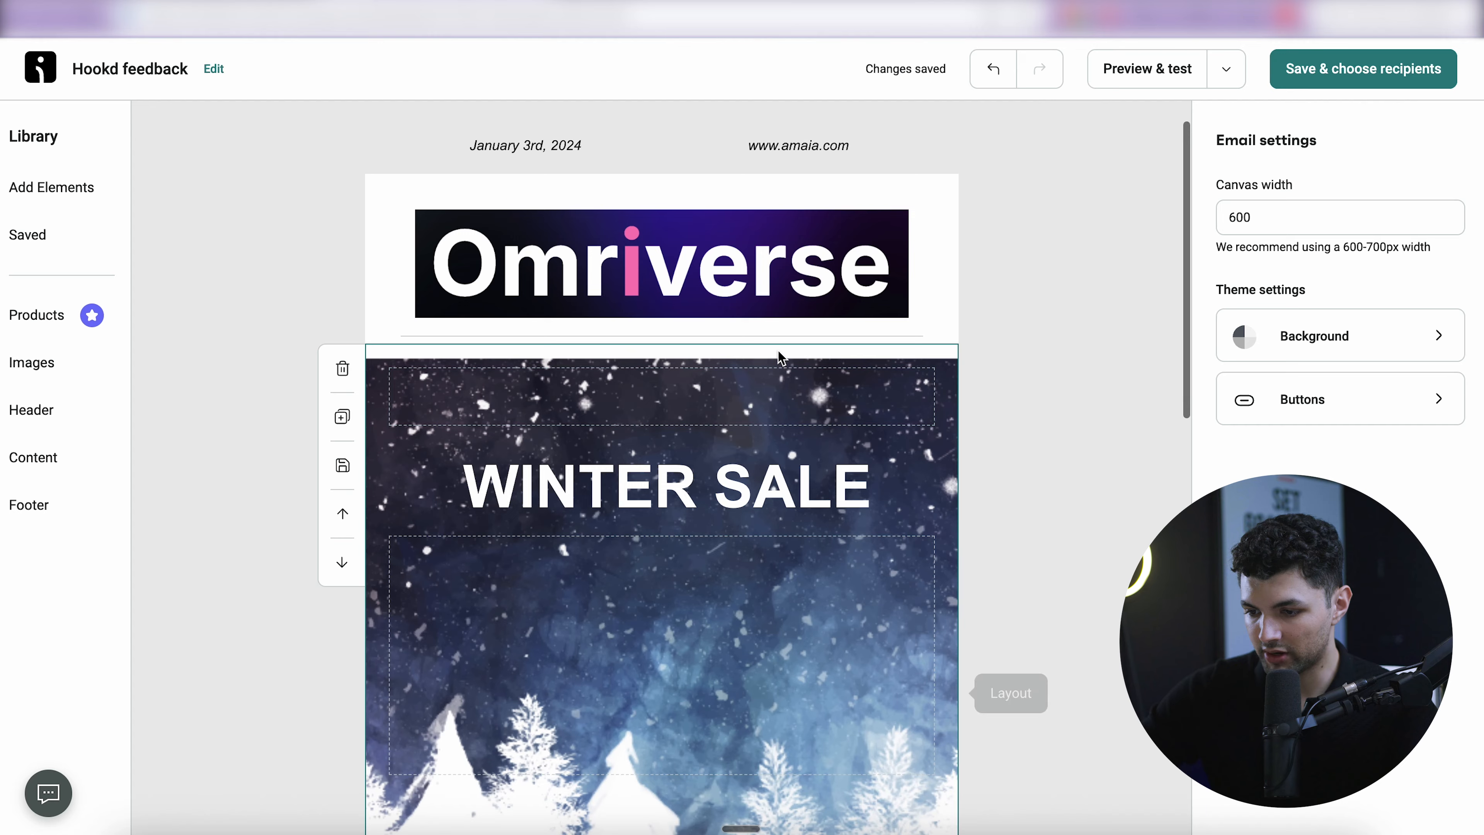
- Change the WINTER SALE heading to HOOKD AI, bold and centred, then select the spacer above it
scroll(1034, 242, "down", 3)
triple_click(822, 250)
key("BackSpace")
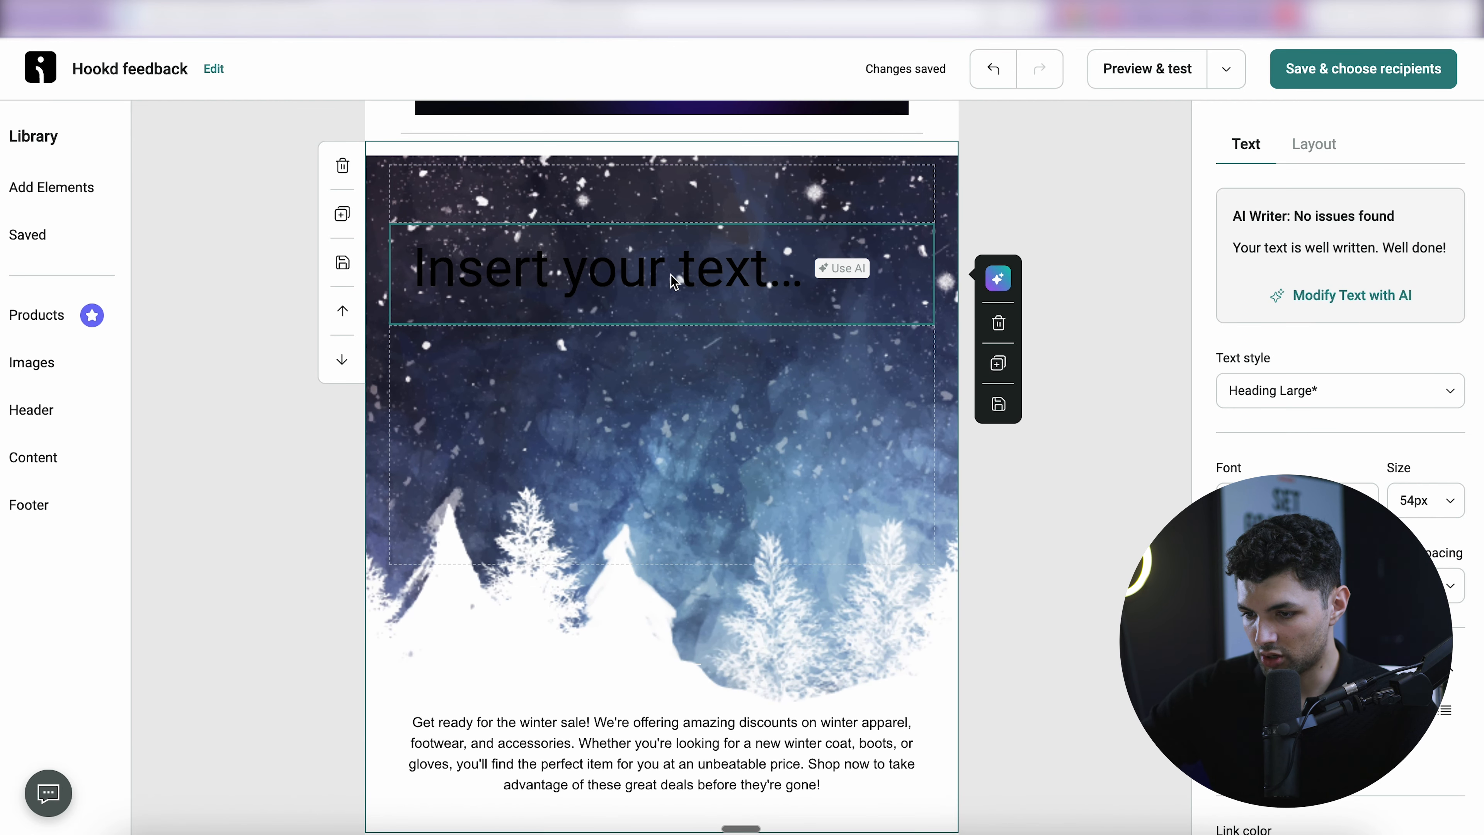
type("HOOKD AI")
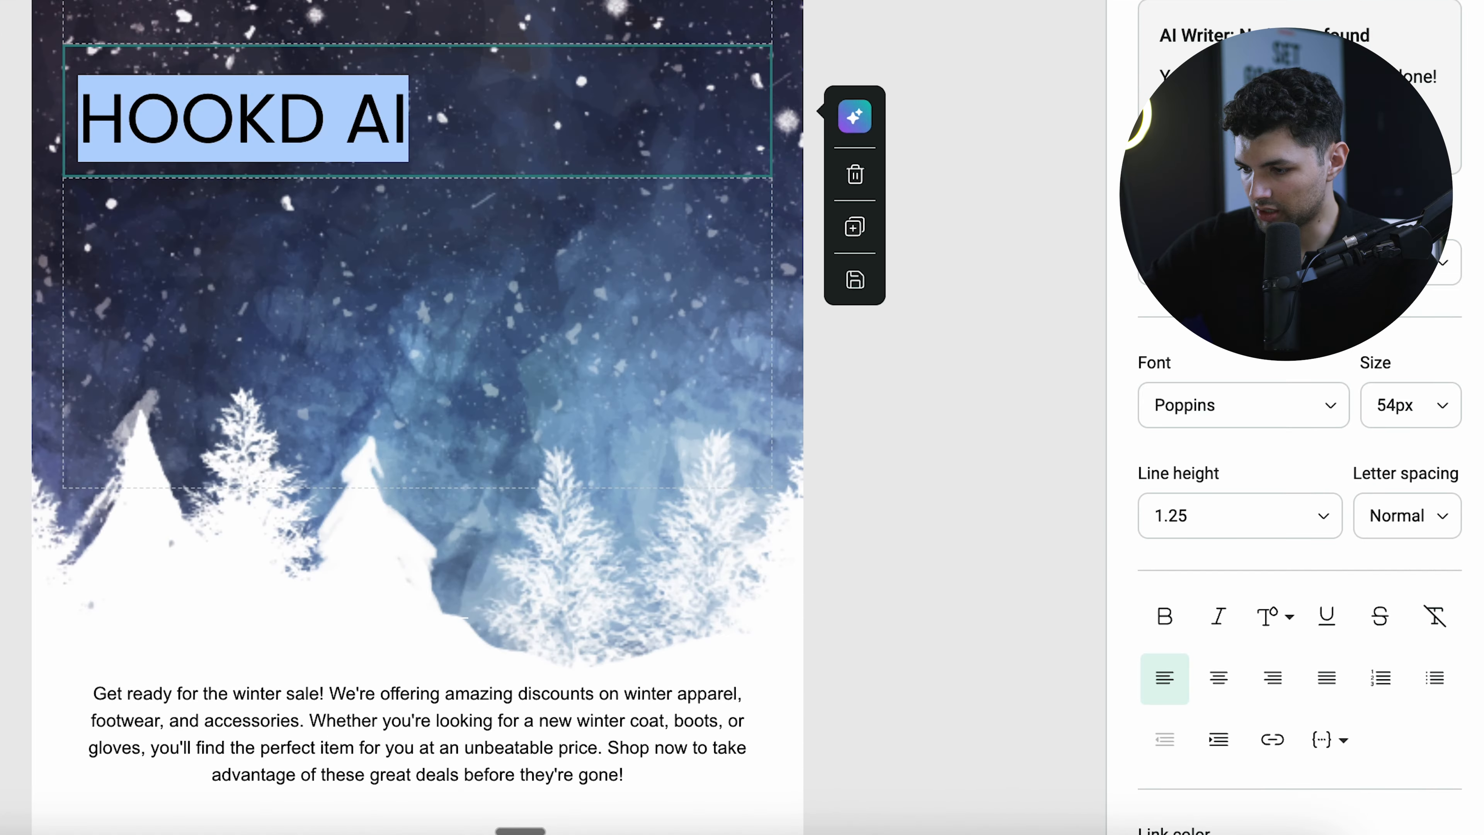
scroll(1296, 576, "down", 3)
left_click(1237, 513)
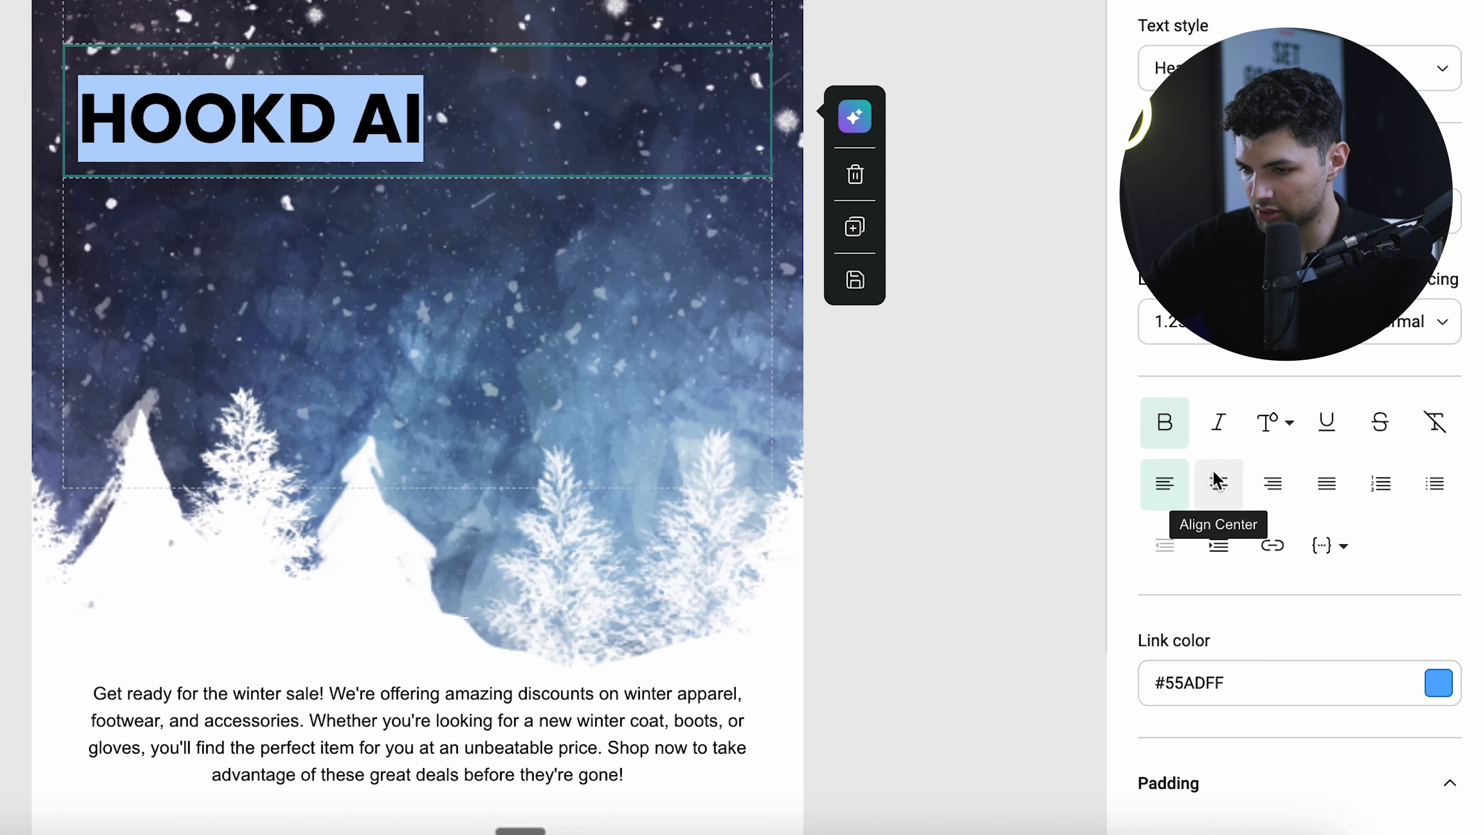
left_click(1215, 474)
left_click(861, 323)
left_click(786, 146)
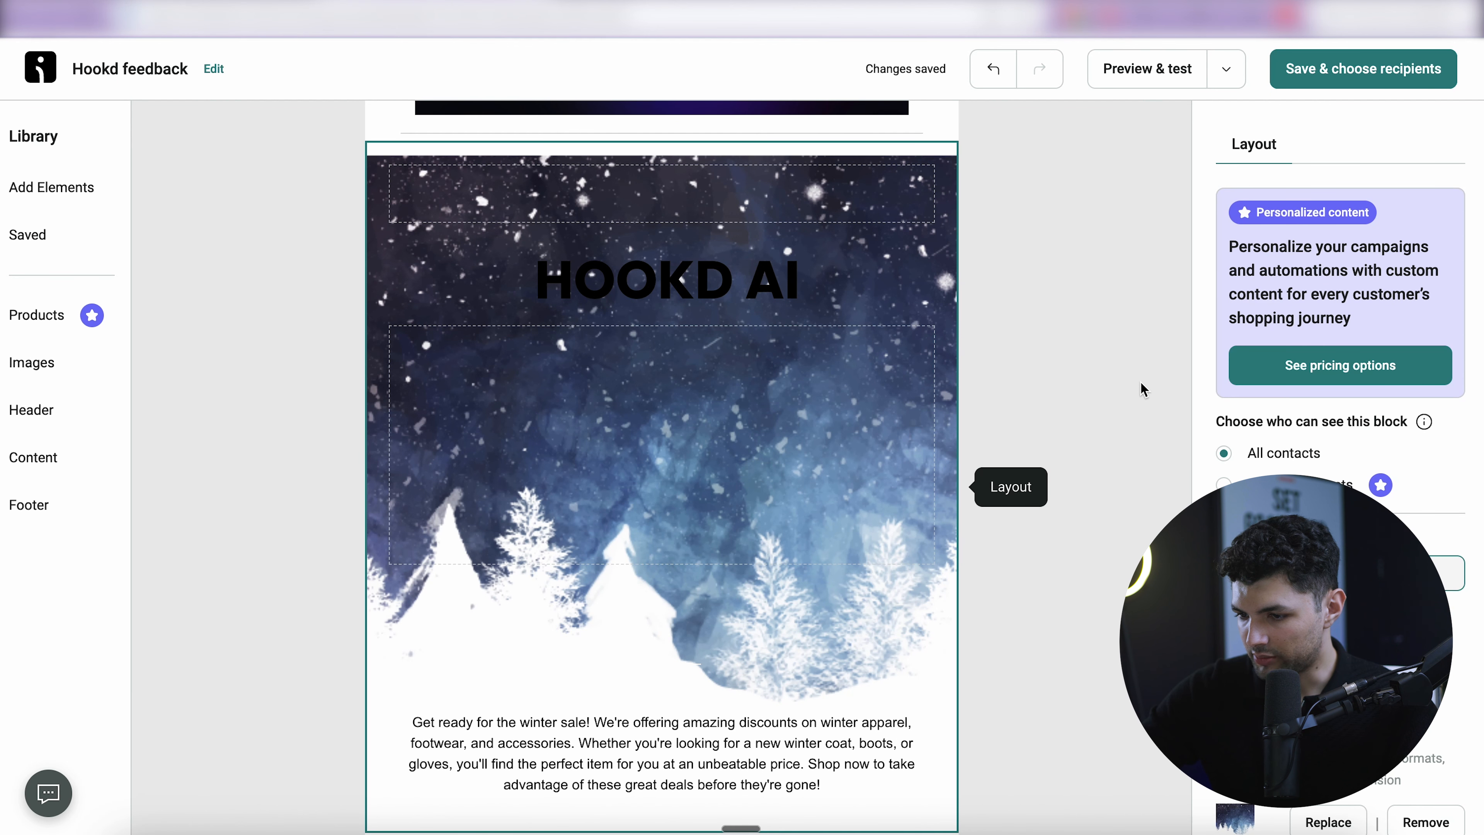
left_click(1014, 319)
scroll(1014, 319, "up", 2)
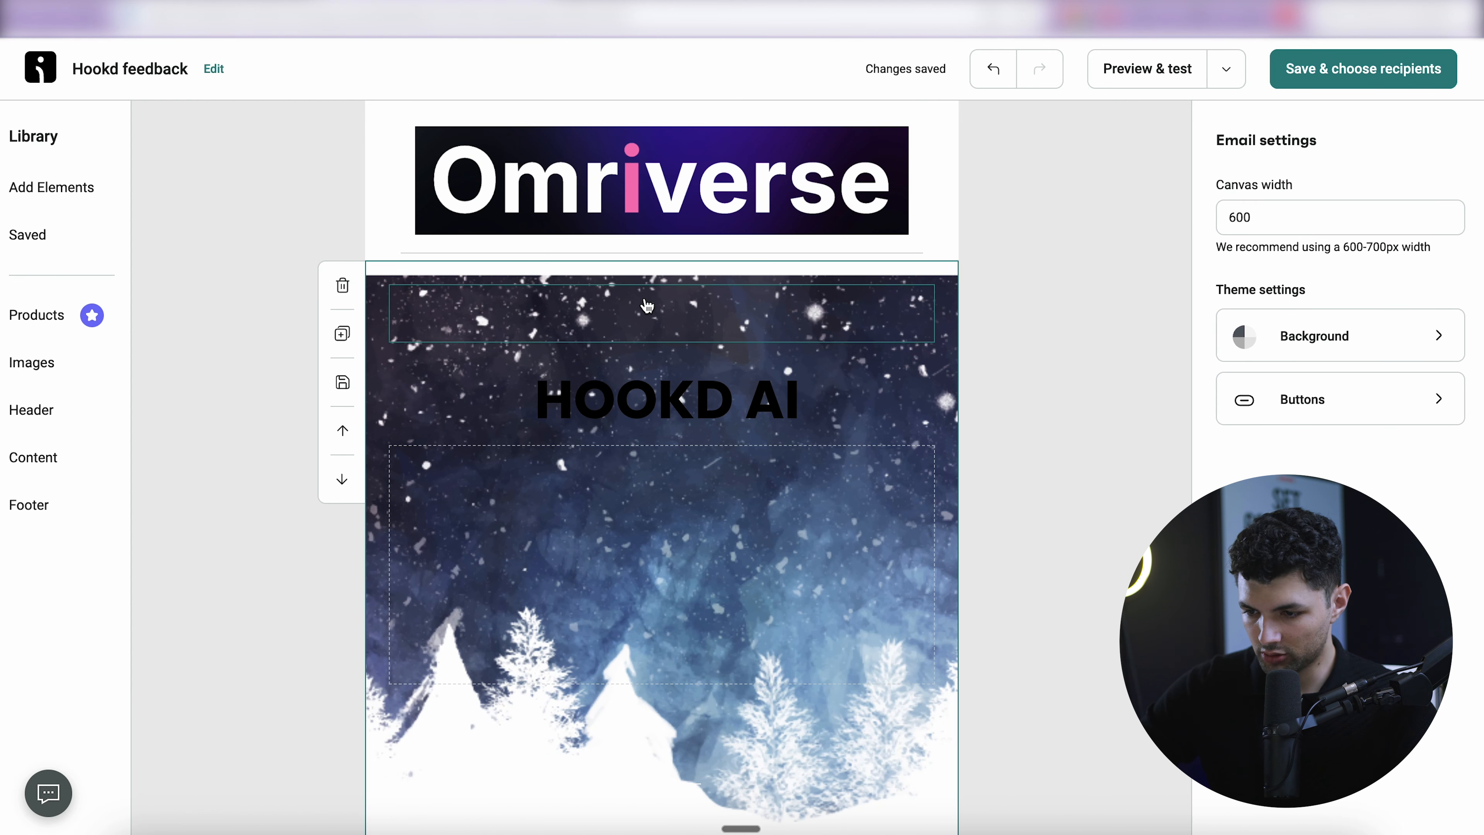
left_click(647, 305)
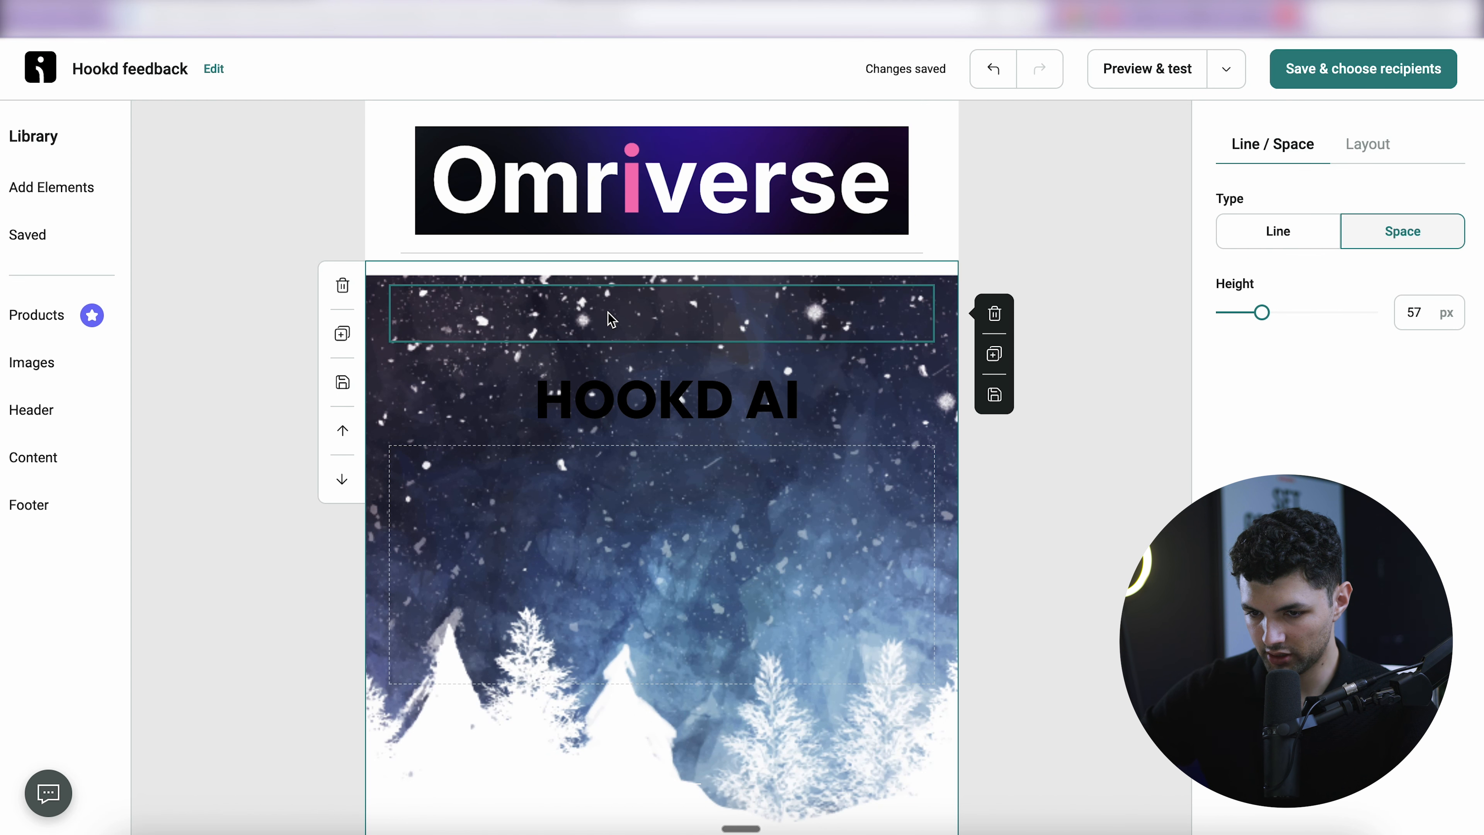
left_click(68, 188)
- Add an image block above HOOKD AI holding logo 2.png, shrunk to a small centred image
left_click_drag(267, 379, 619, 336)
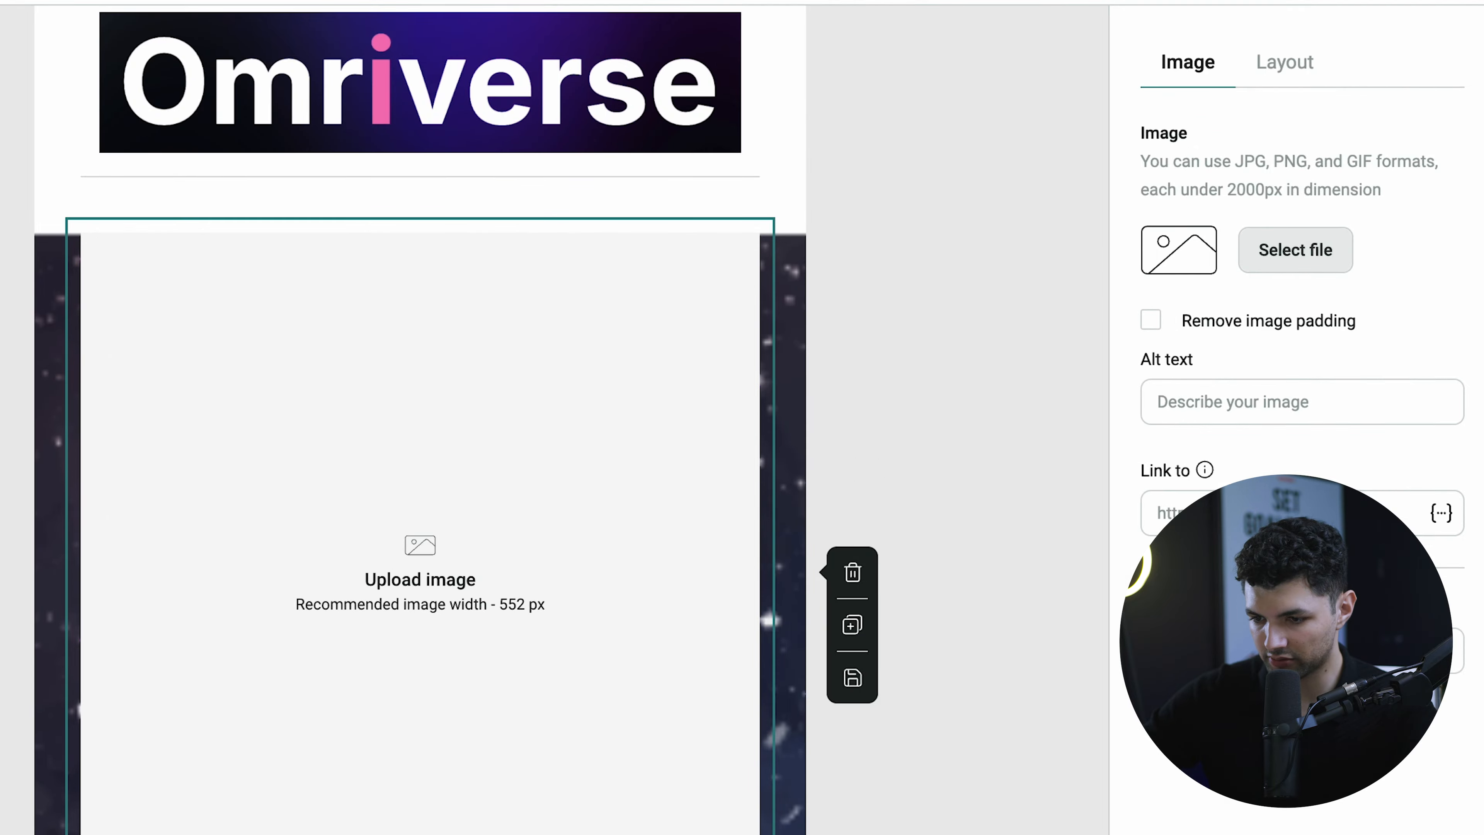
left_click(1280, 268)
left_click(457, 502)
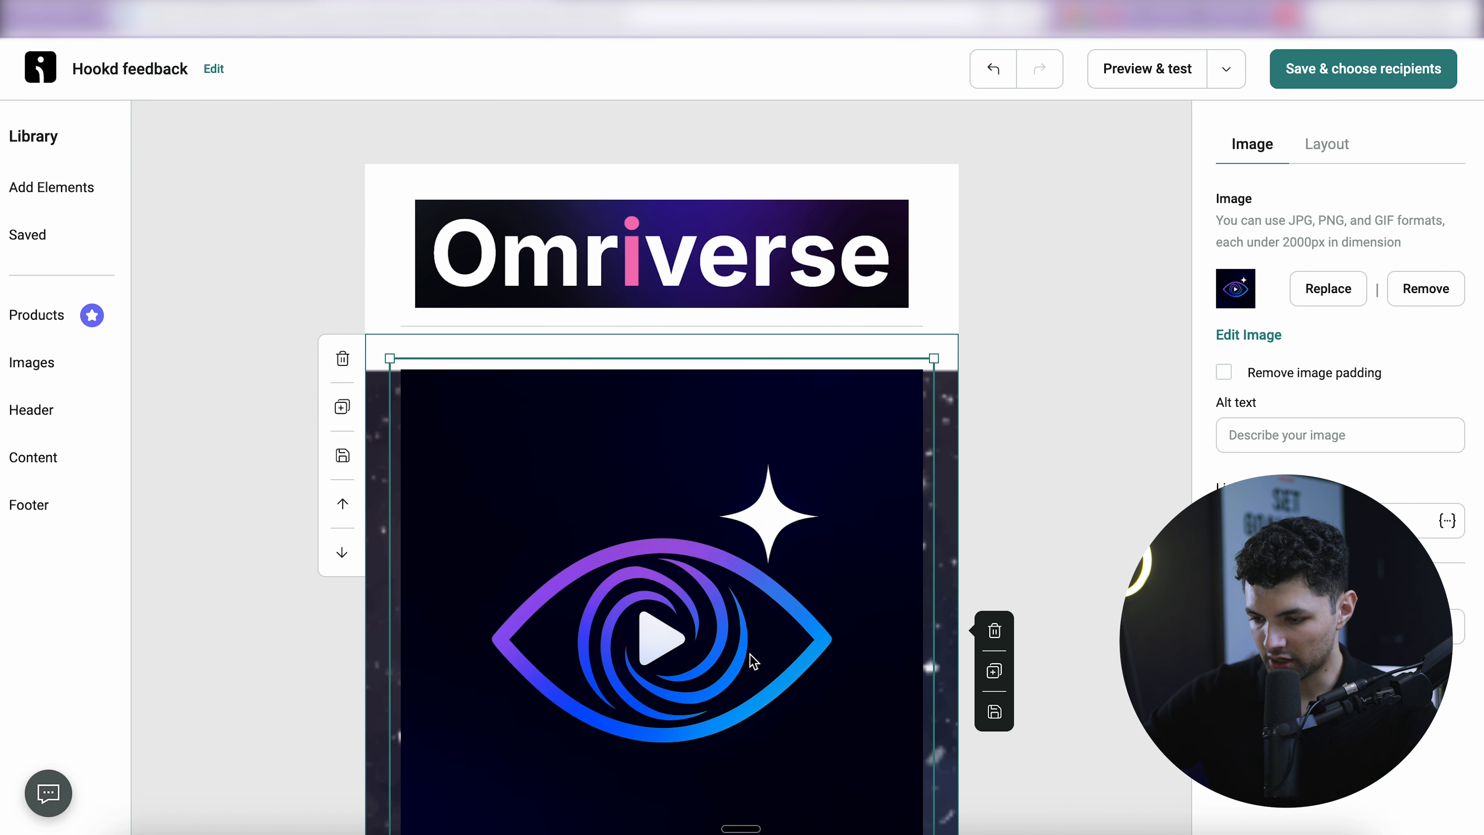
scroll(752, 638, "down", 4)
left_click_drag(934, 647, 528, 130)
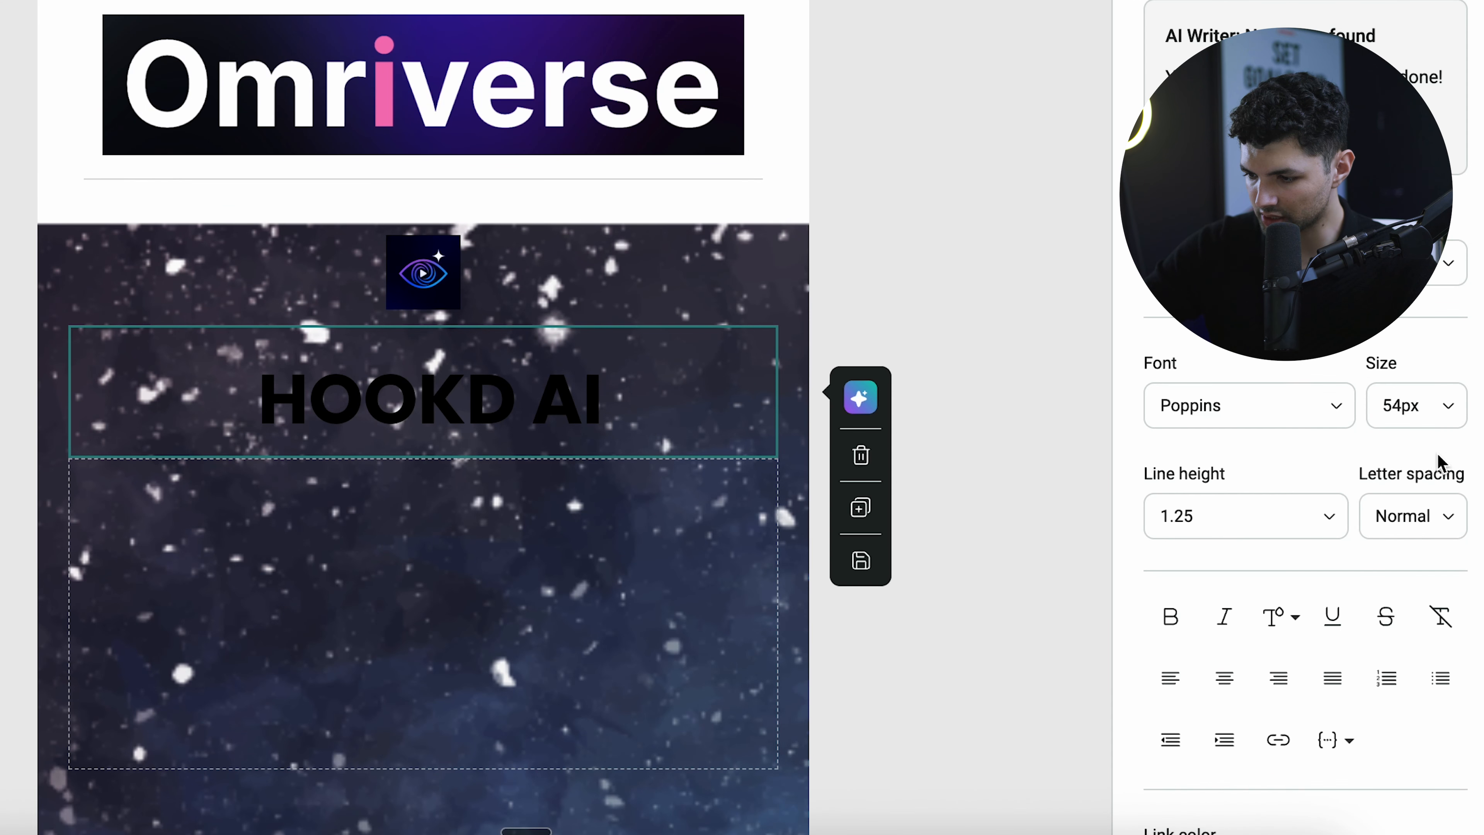
scroll(1441, 464, "down", 6)
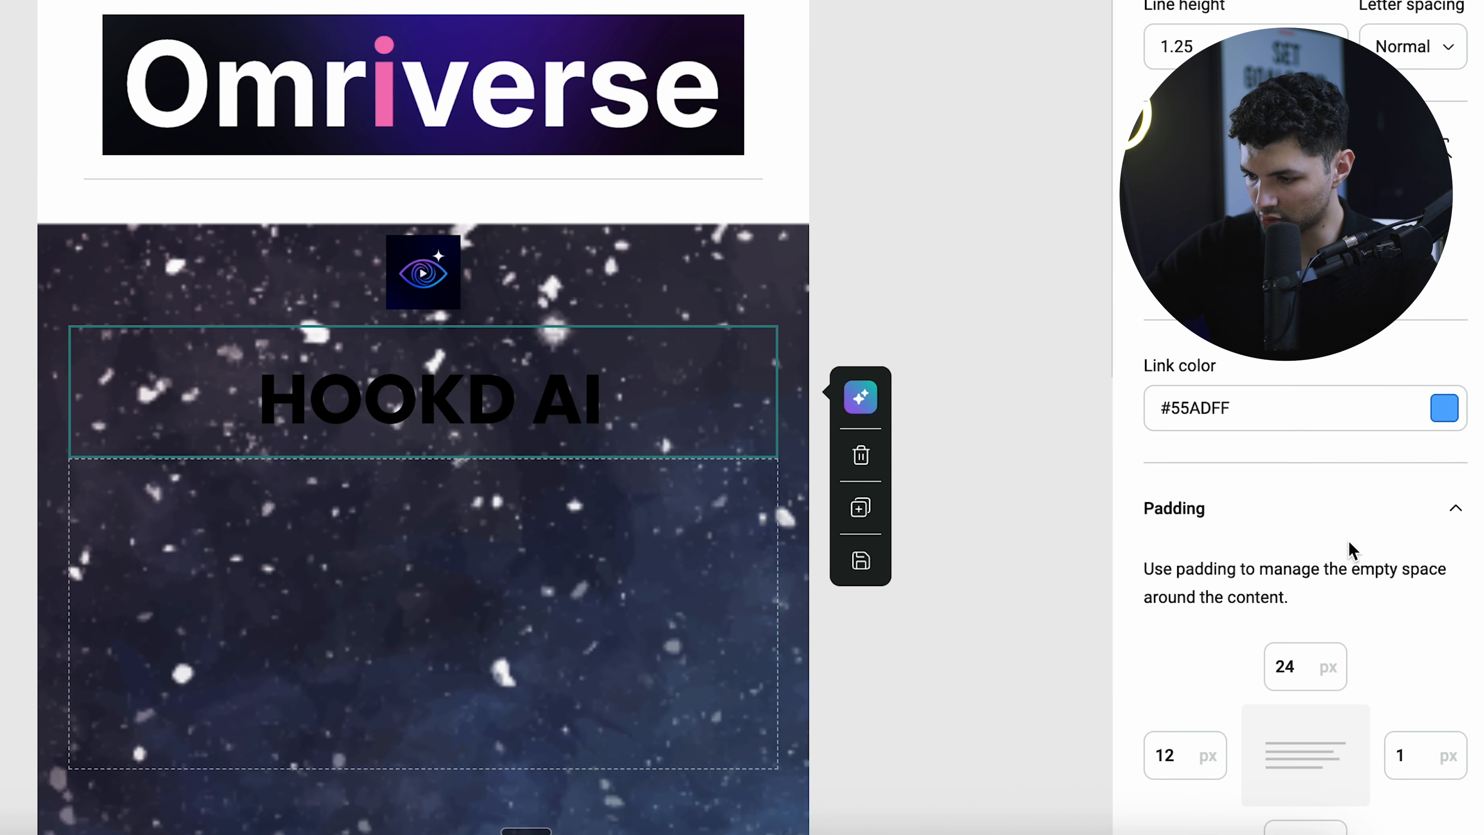
scroll(1340, 559, "down", 2)
- Set the HOOKD AI heading's top padding to 12
left_click(1294, 552)
key("BackSpace")
key("BackSpace")
type("12")
left_click(1051, 417)
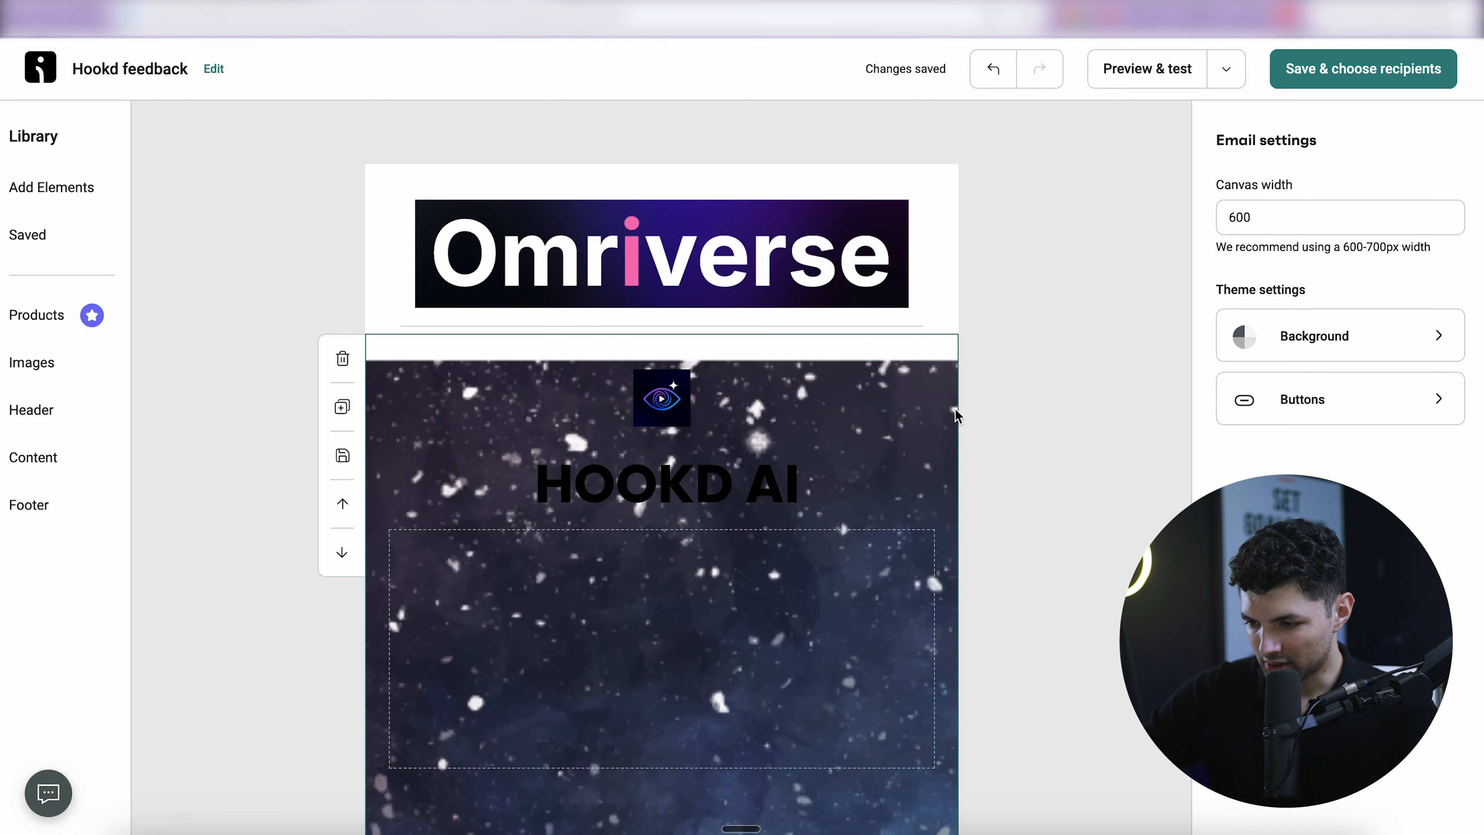
left_click(956, 409)
scroll(1424, 419, "down", 5)
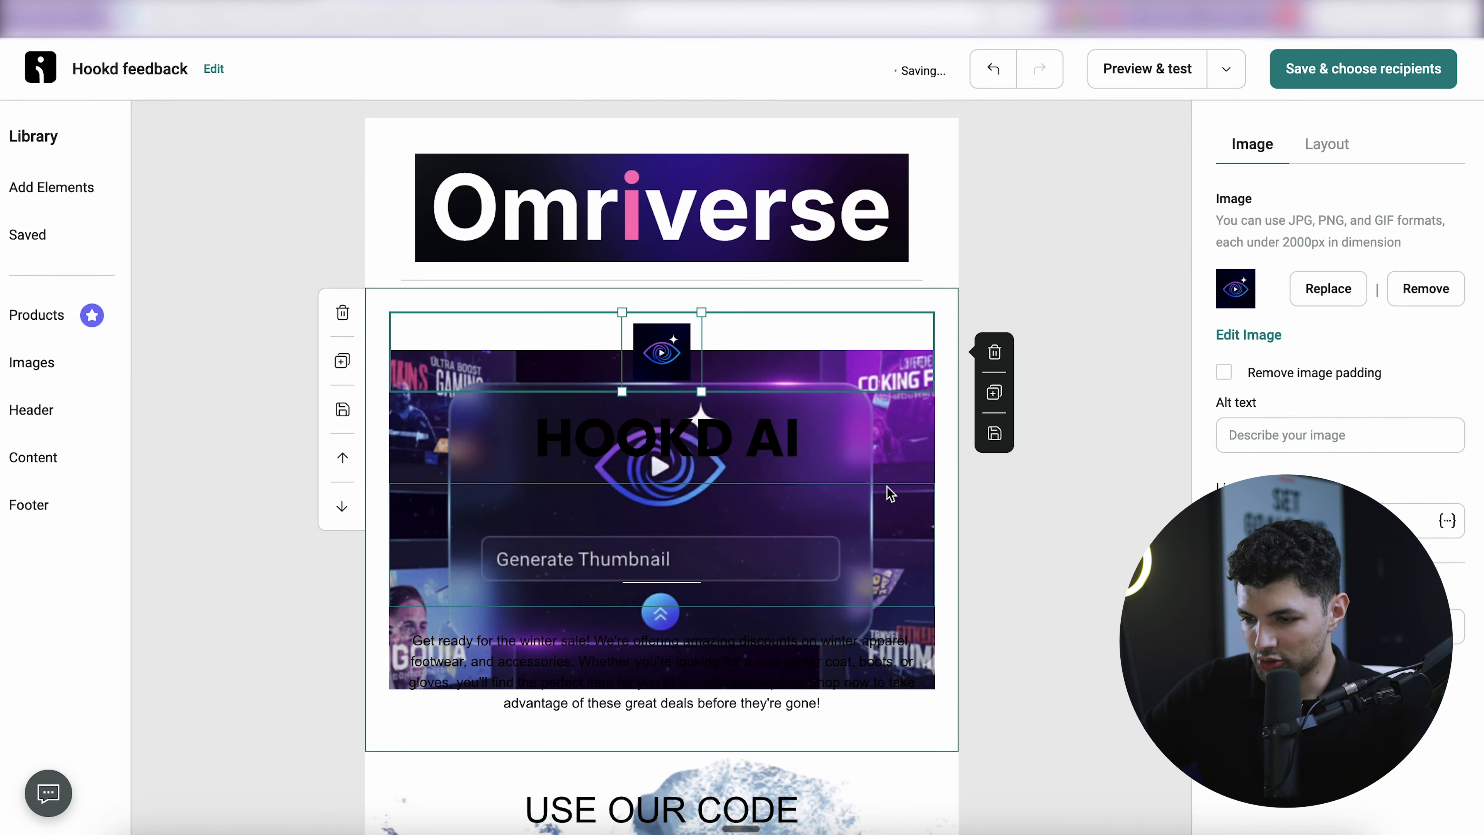
left_click(889, 494)
left_click(815, 447)
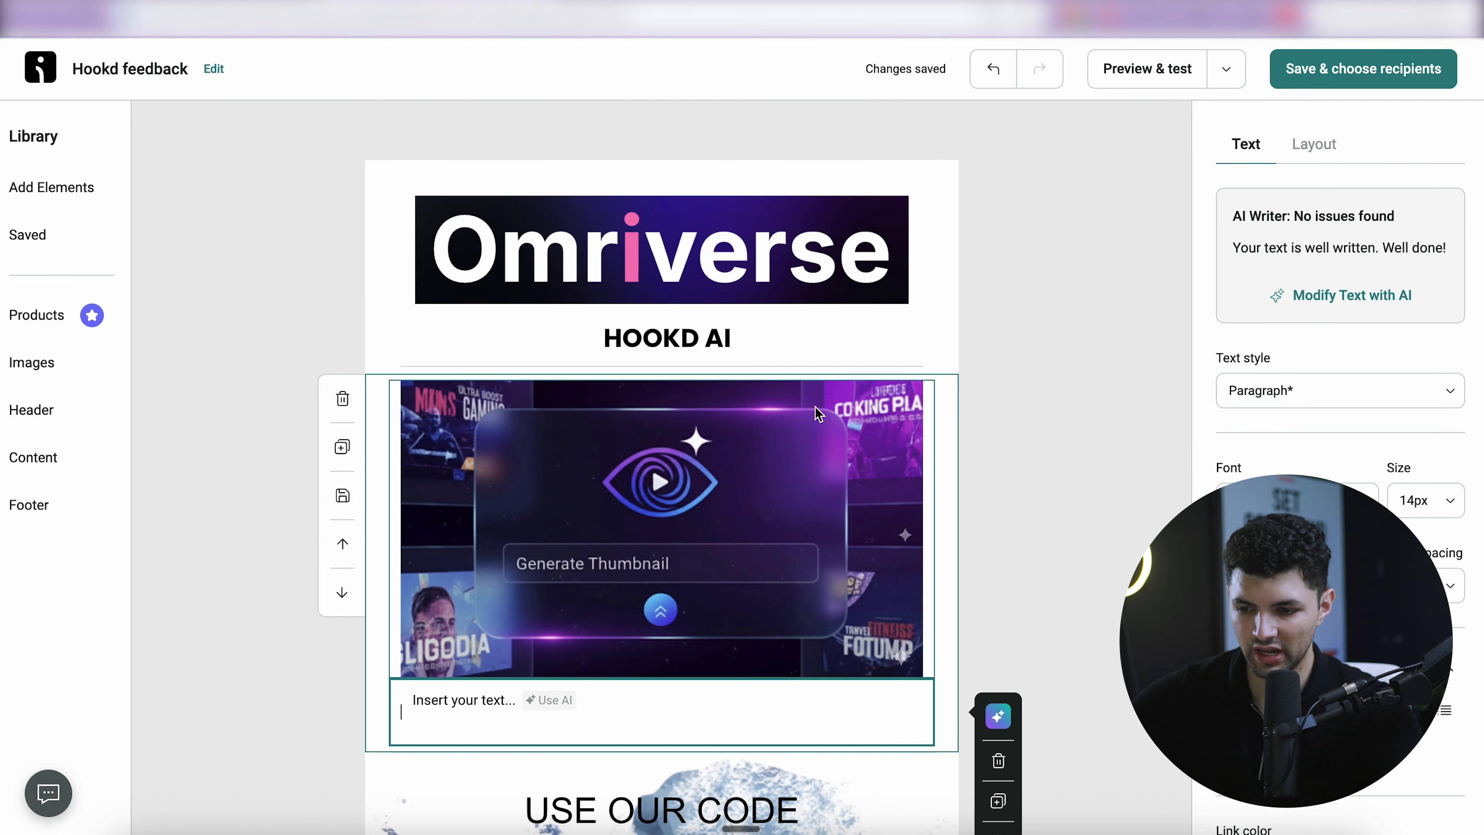
- Have the AI write the empty text block from a prompt about the Hookd AI YouTube thumbnail launch
scroll(790, 310, "down", 1)
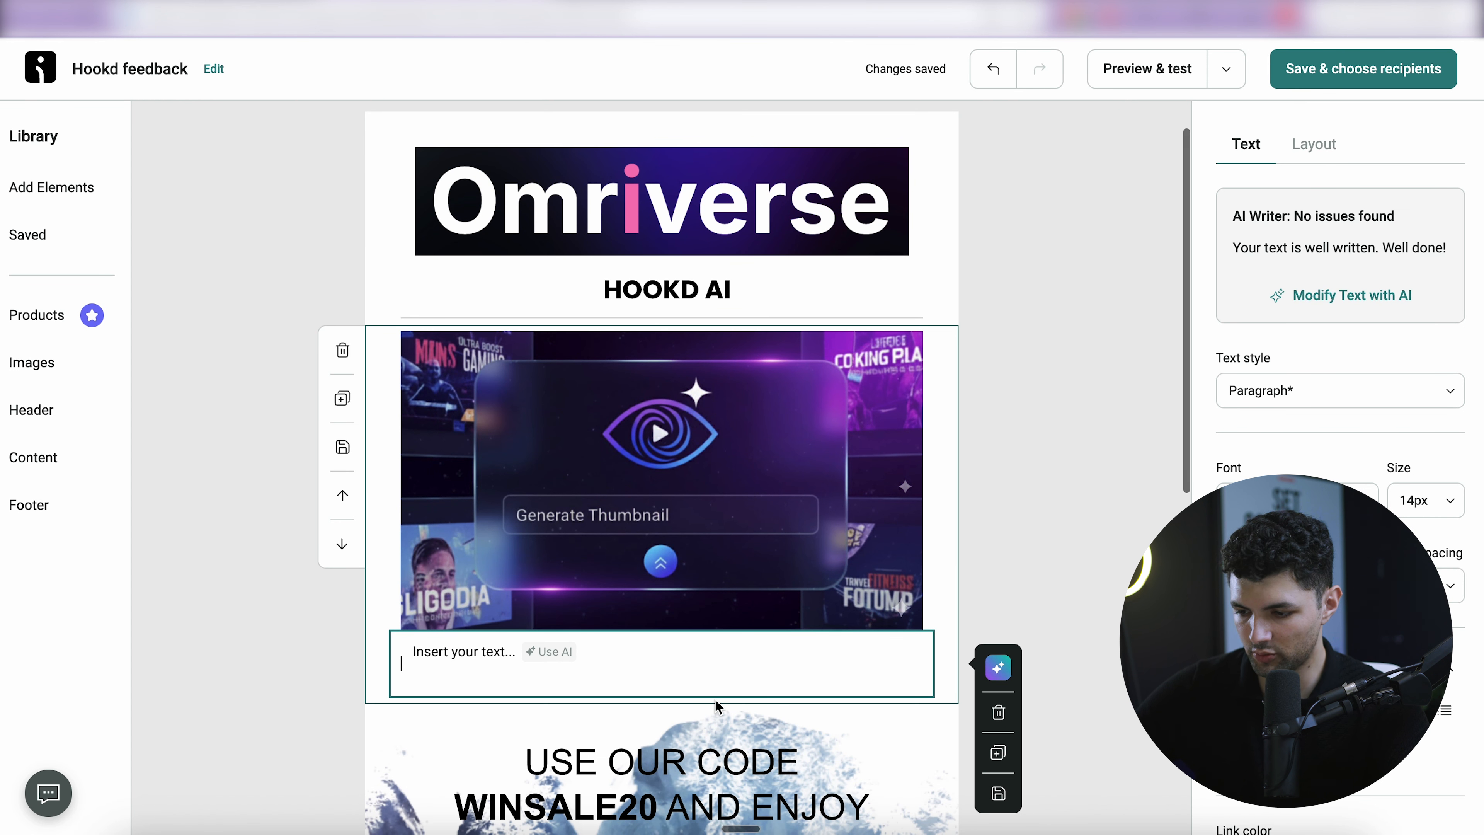
left_click(998, 667)
left_click(719, 570)
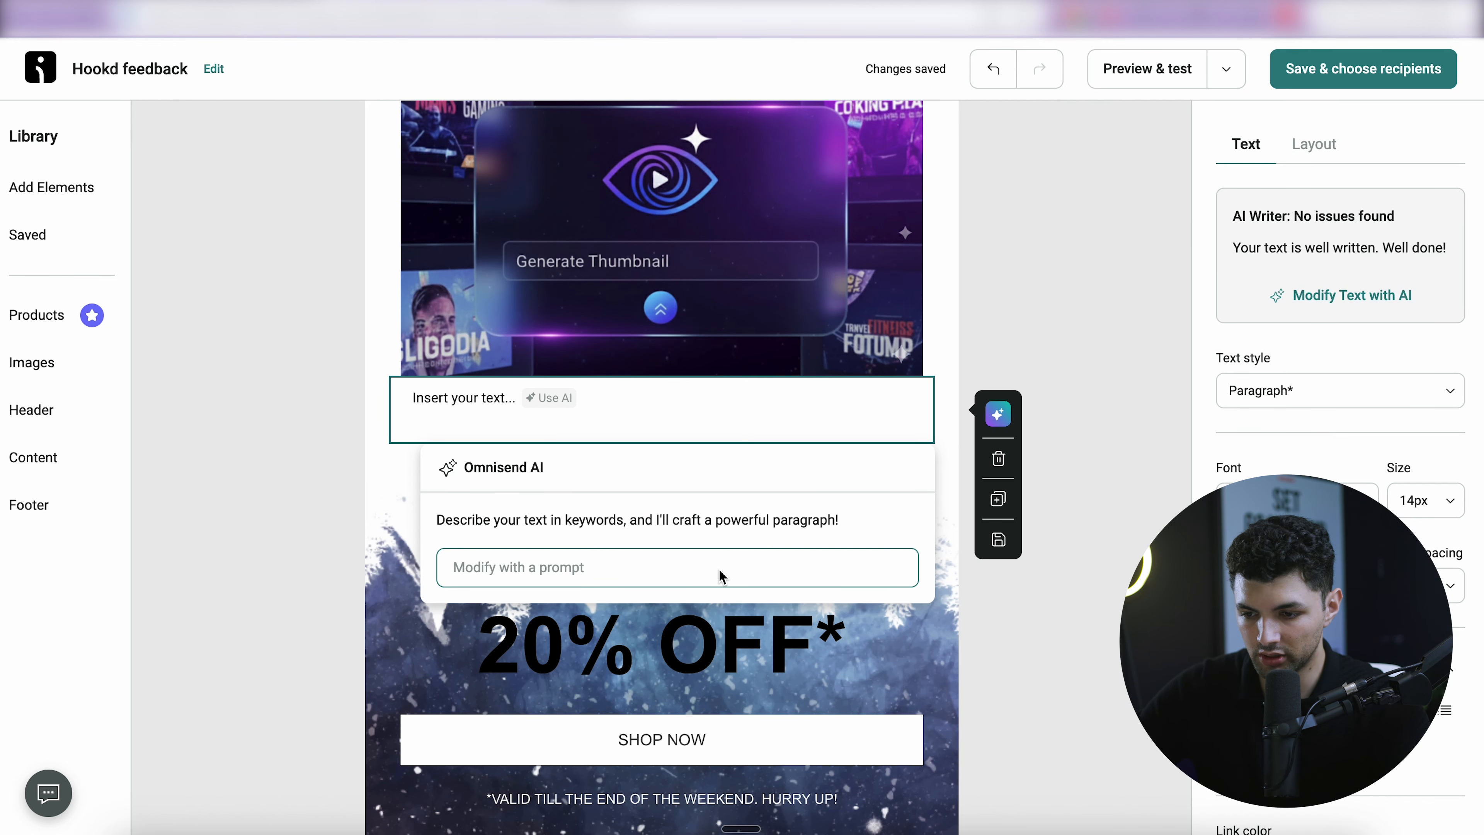
type("informing customers about our recent Launch of Hookd AI.")
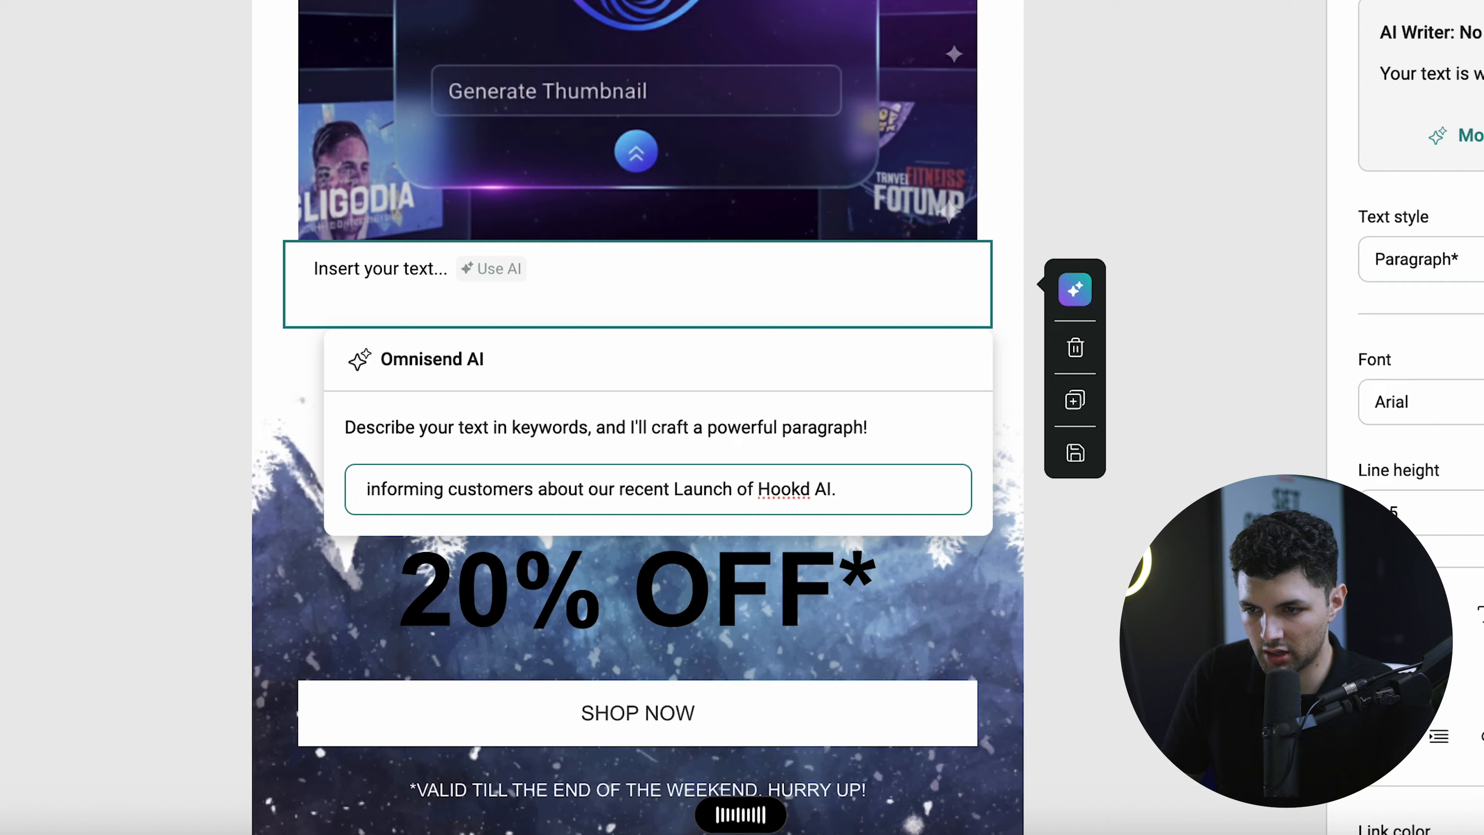
type("hookd AI is an AI YouTube thumbnail generator. ")
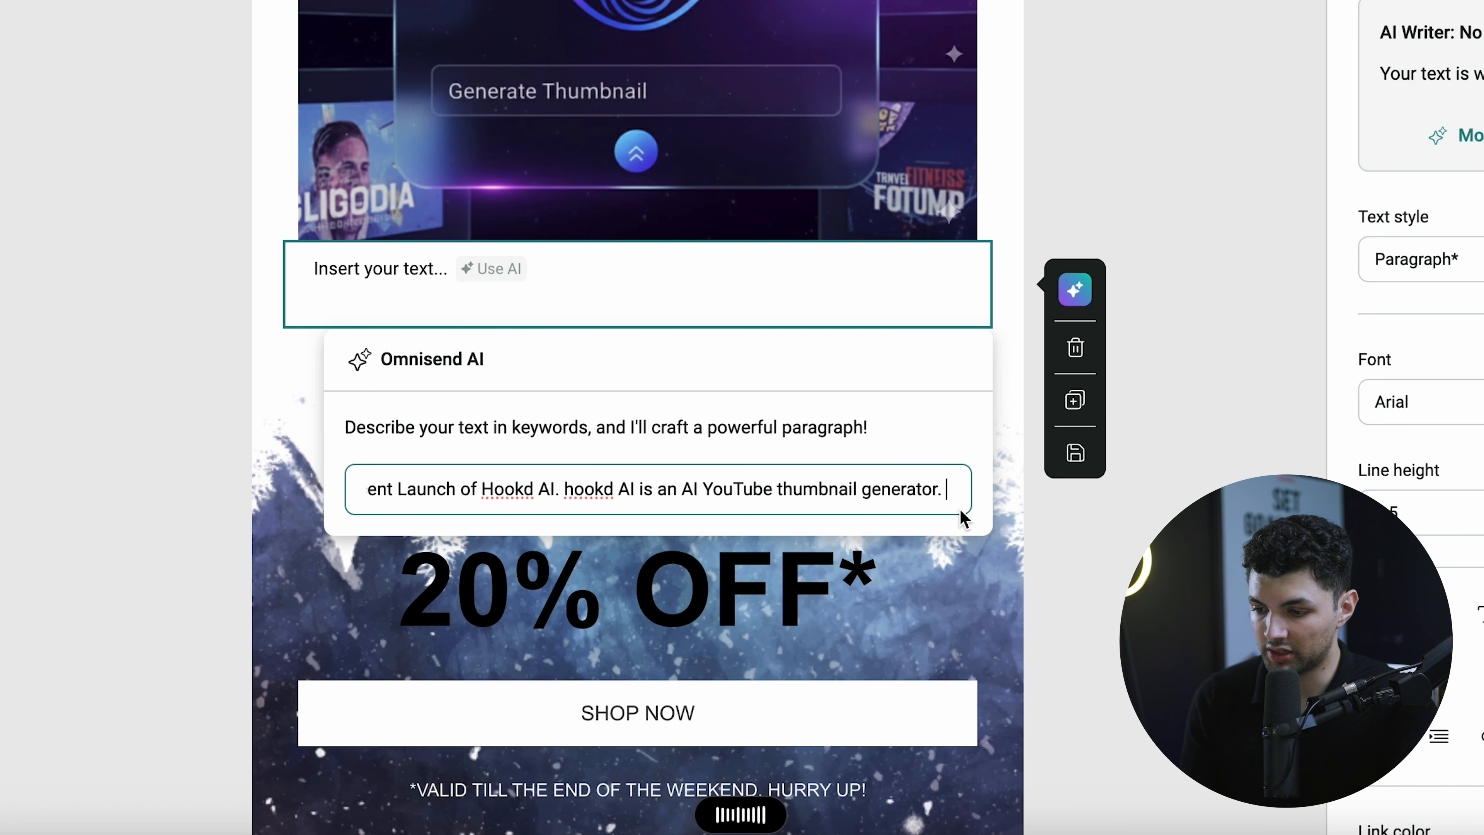
type("And by signing up and giving us feedback on the app, us ca")
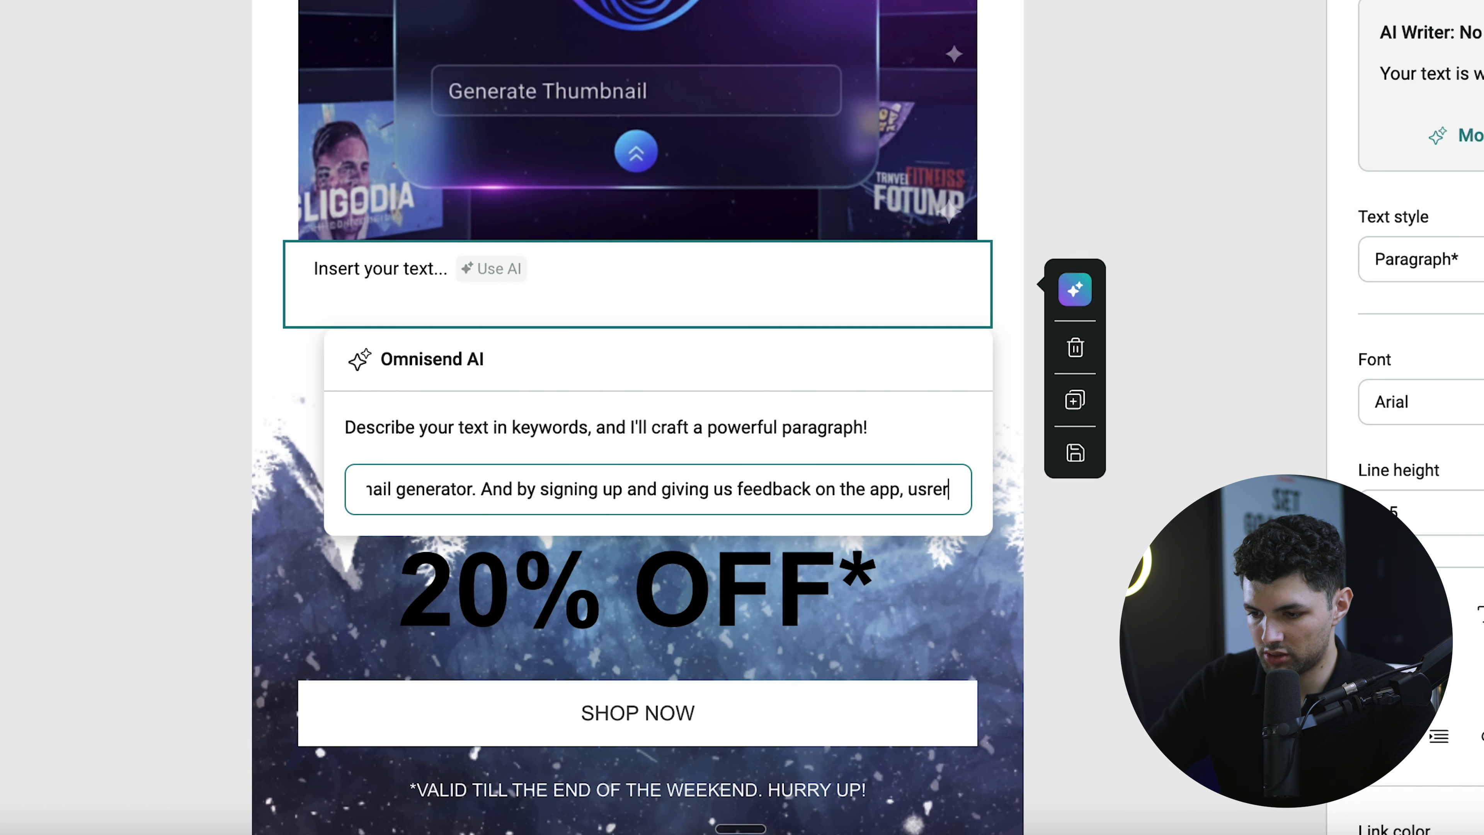
type("s can ")
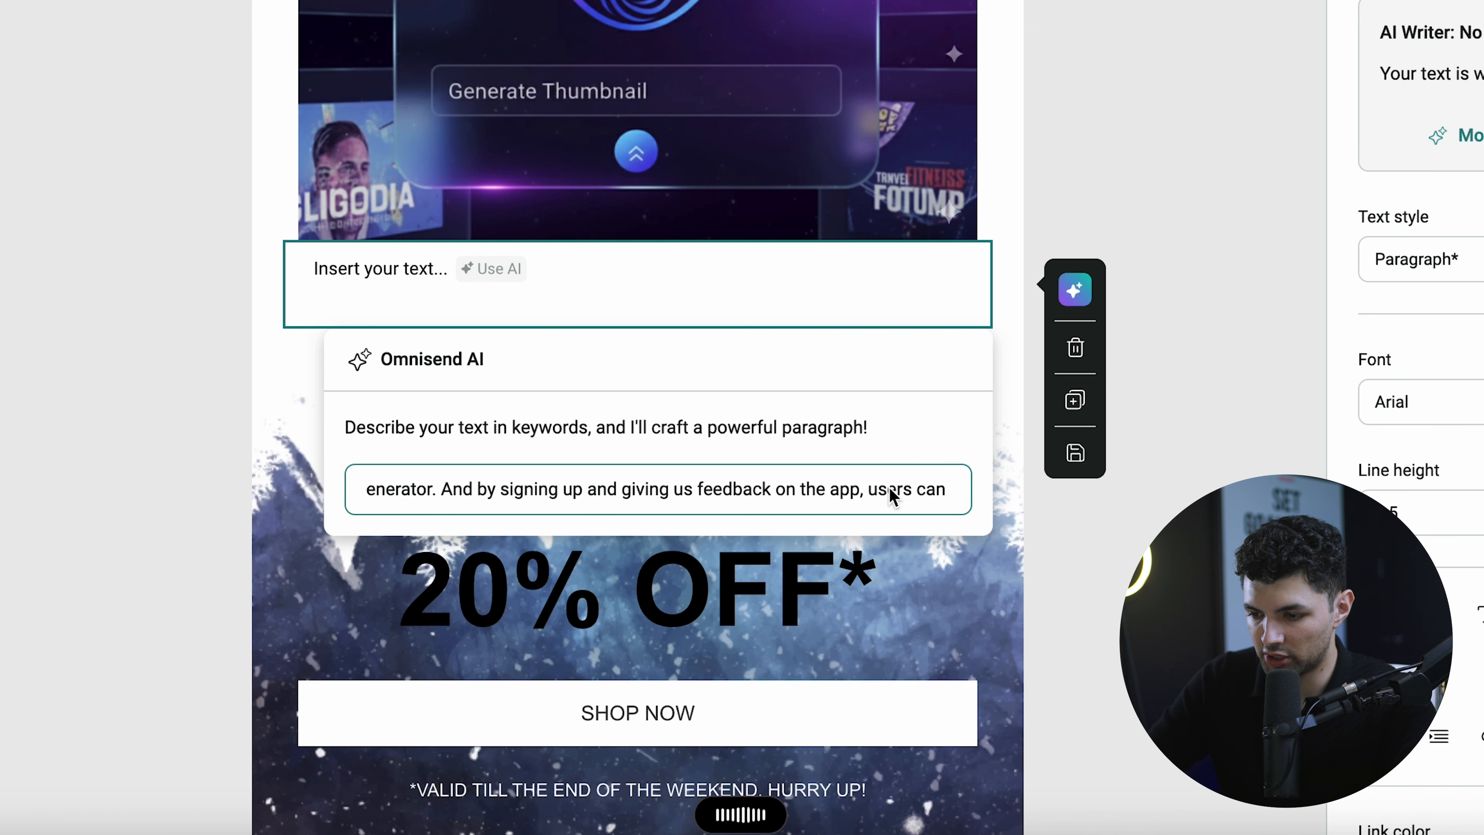
type("receive free credits to generate thumbnails.")
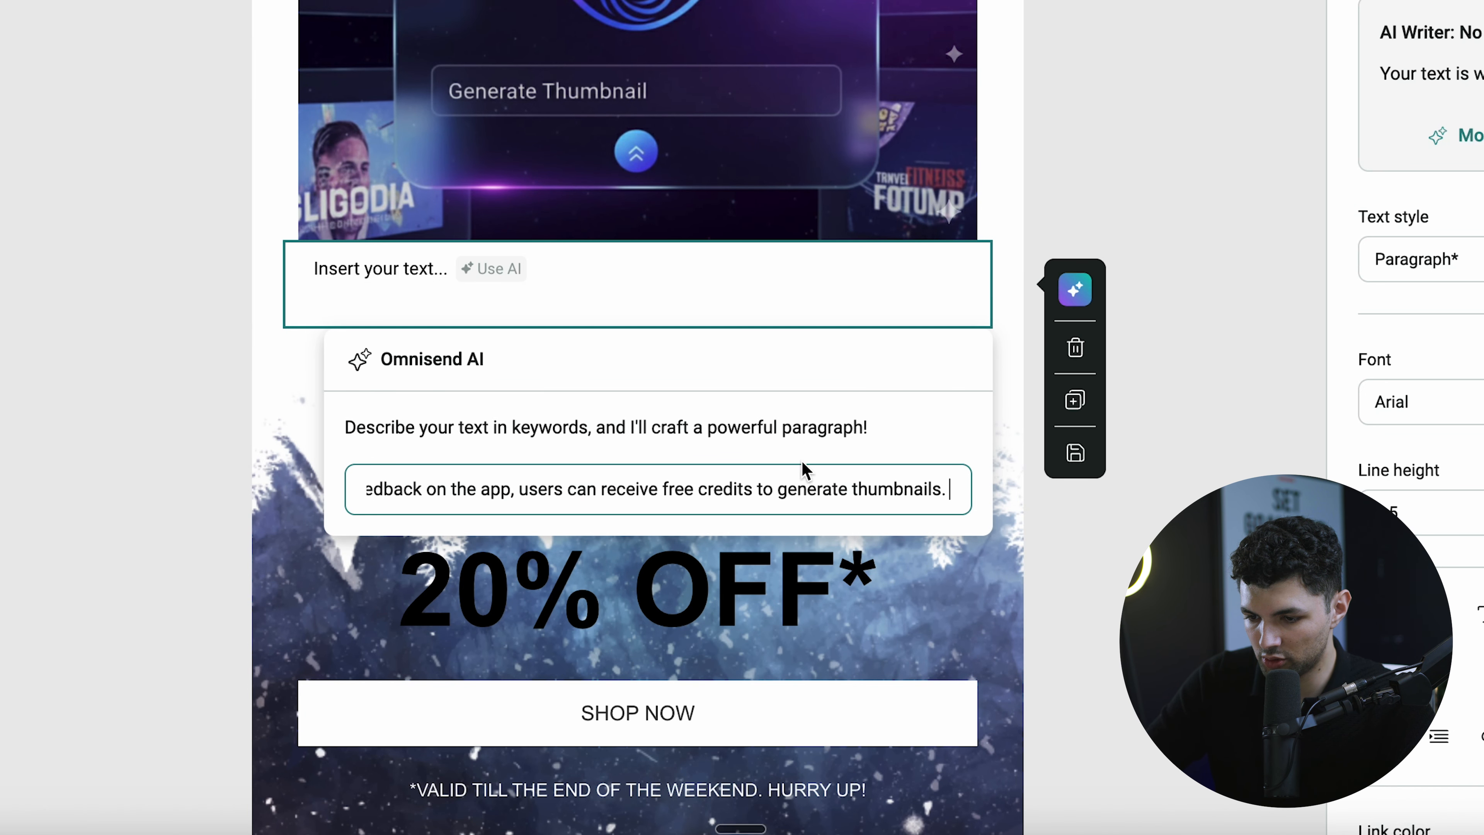
key("Return")
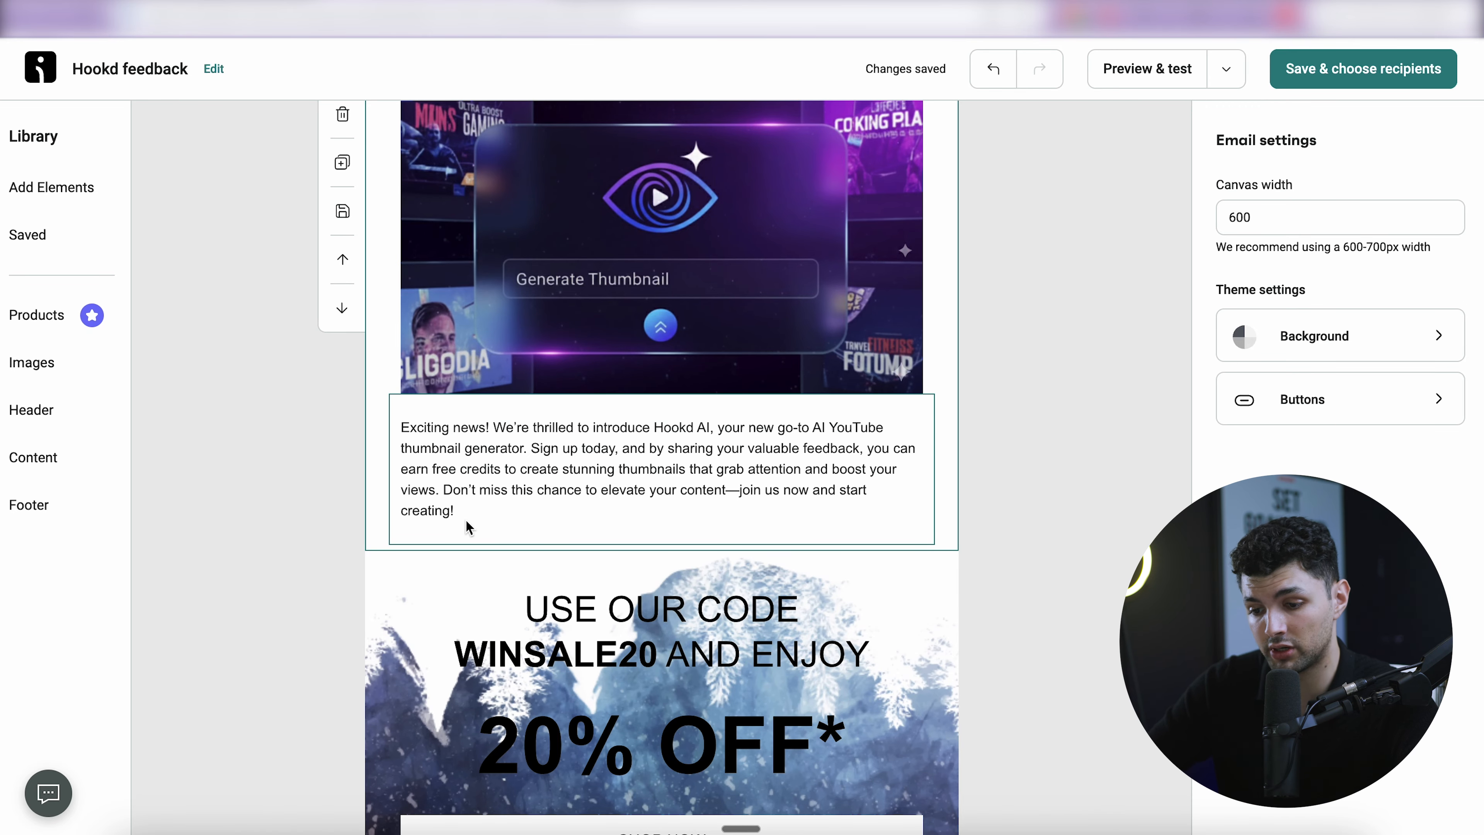
- Replace the discount section's background with a picture uploaded from the computer
left_click(935, 605)
scroll(1211, 812, "down", 3)
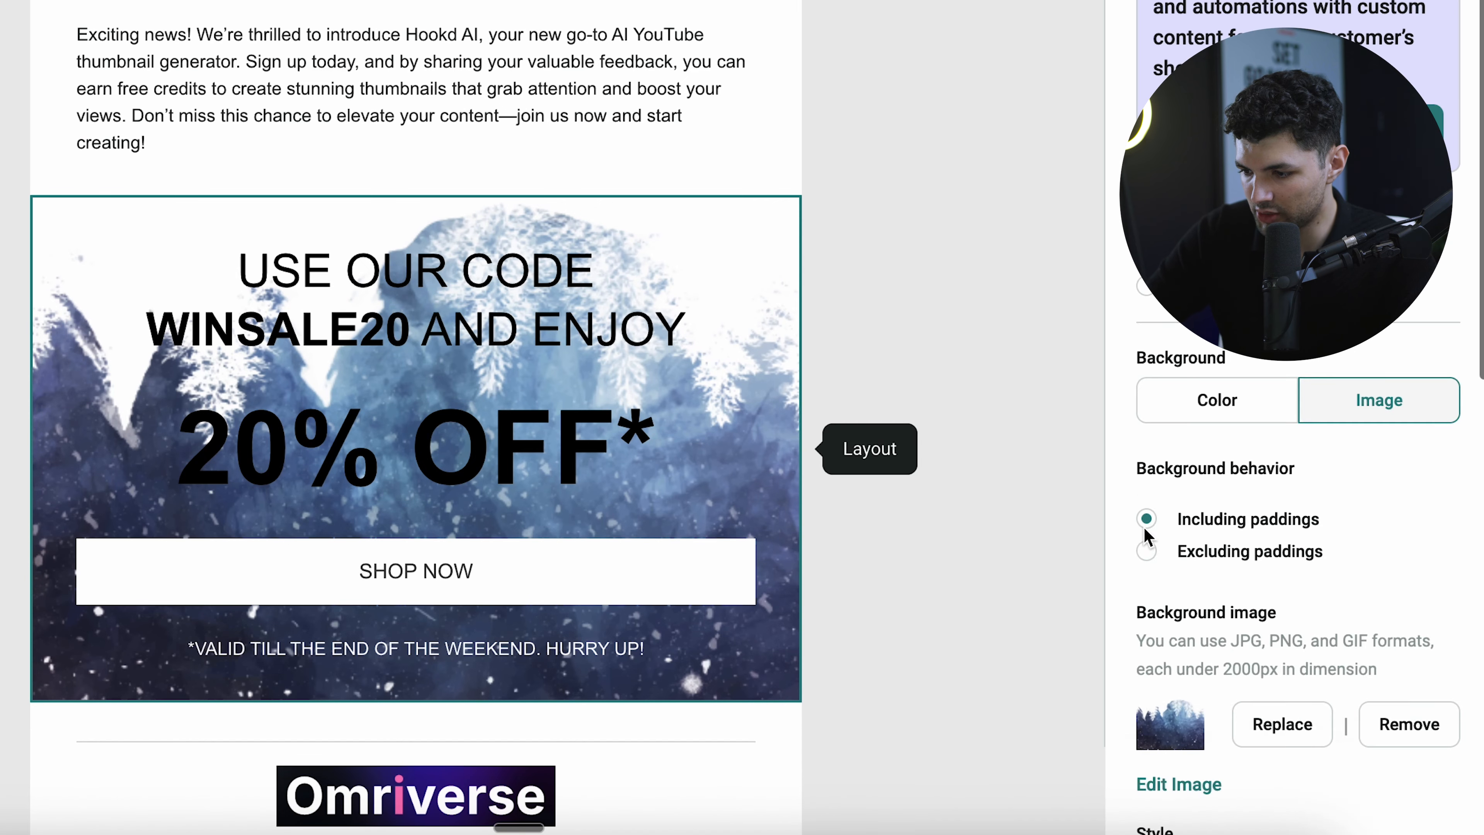
scroll(1147, 535, "down", 3)
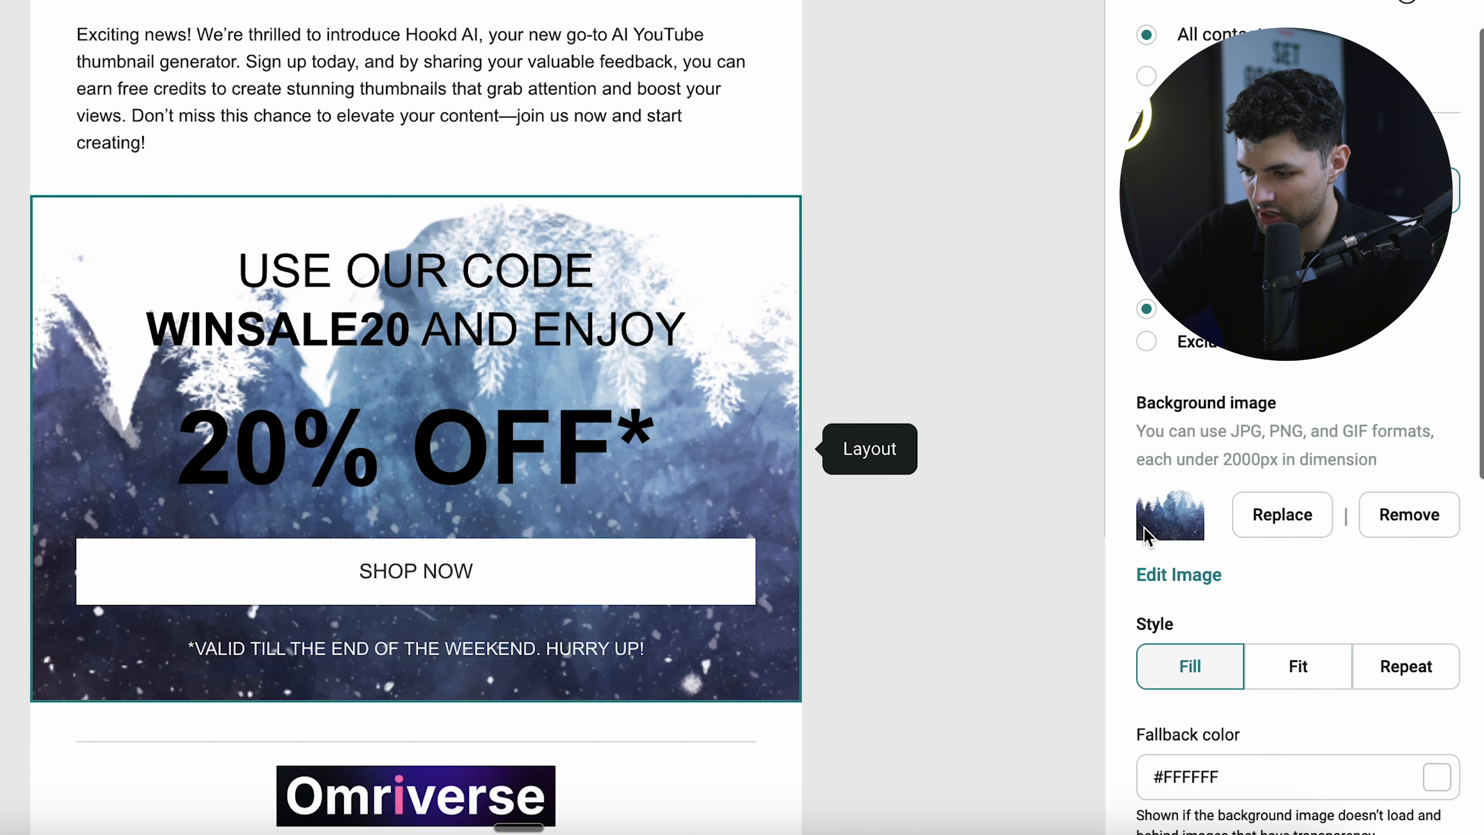
left_click(1249, 530)
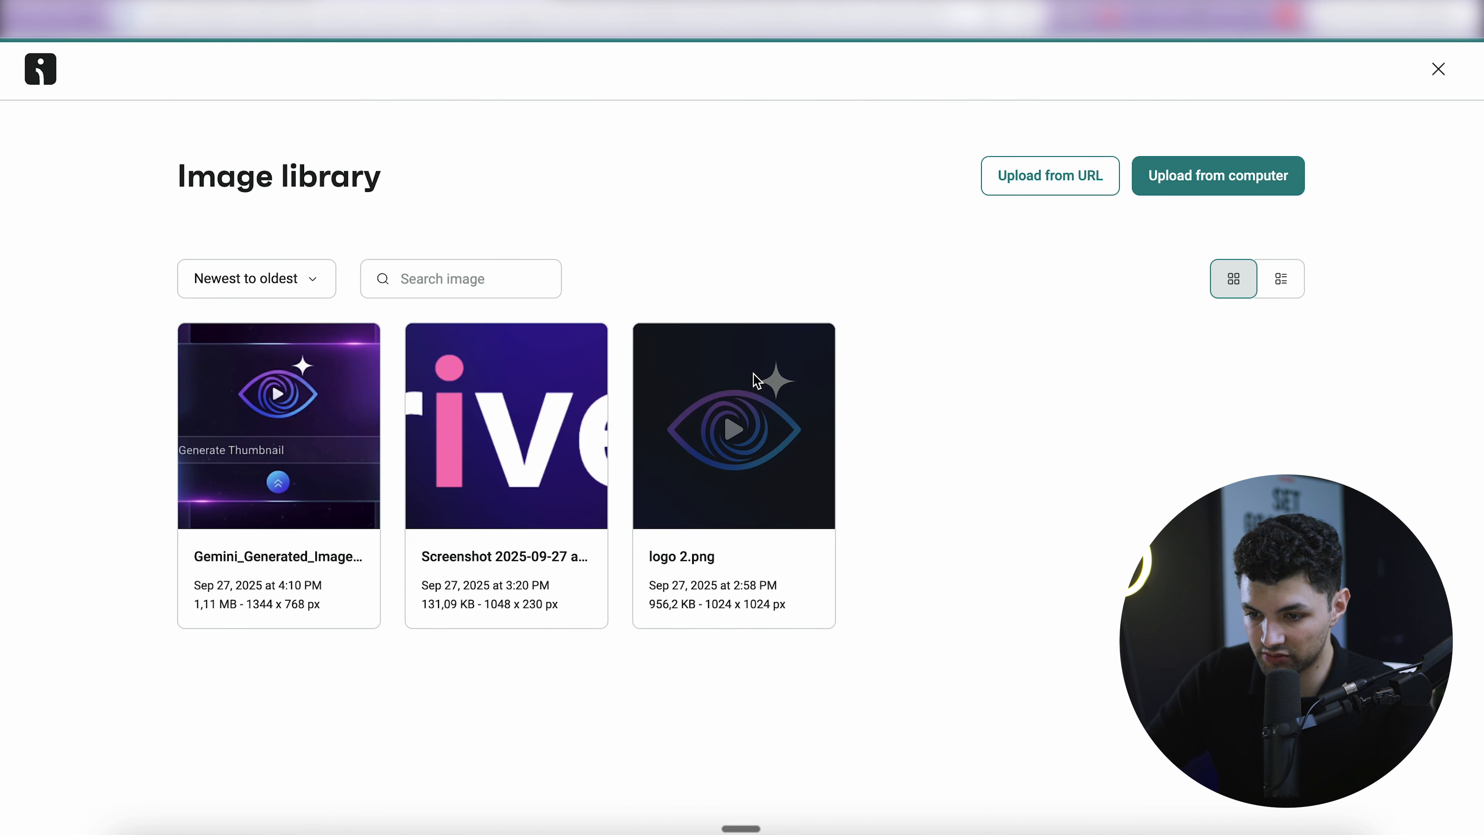
left_click(1142, 177)
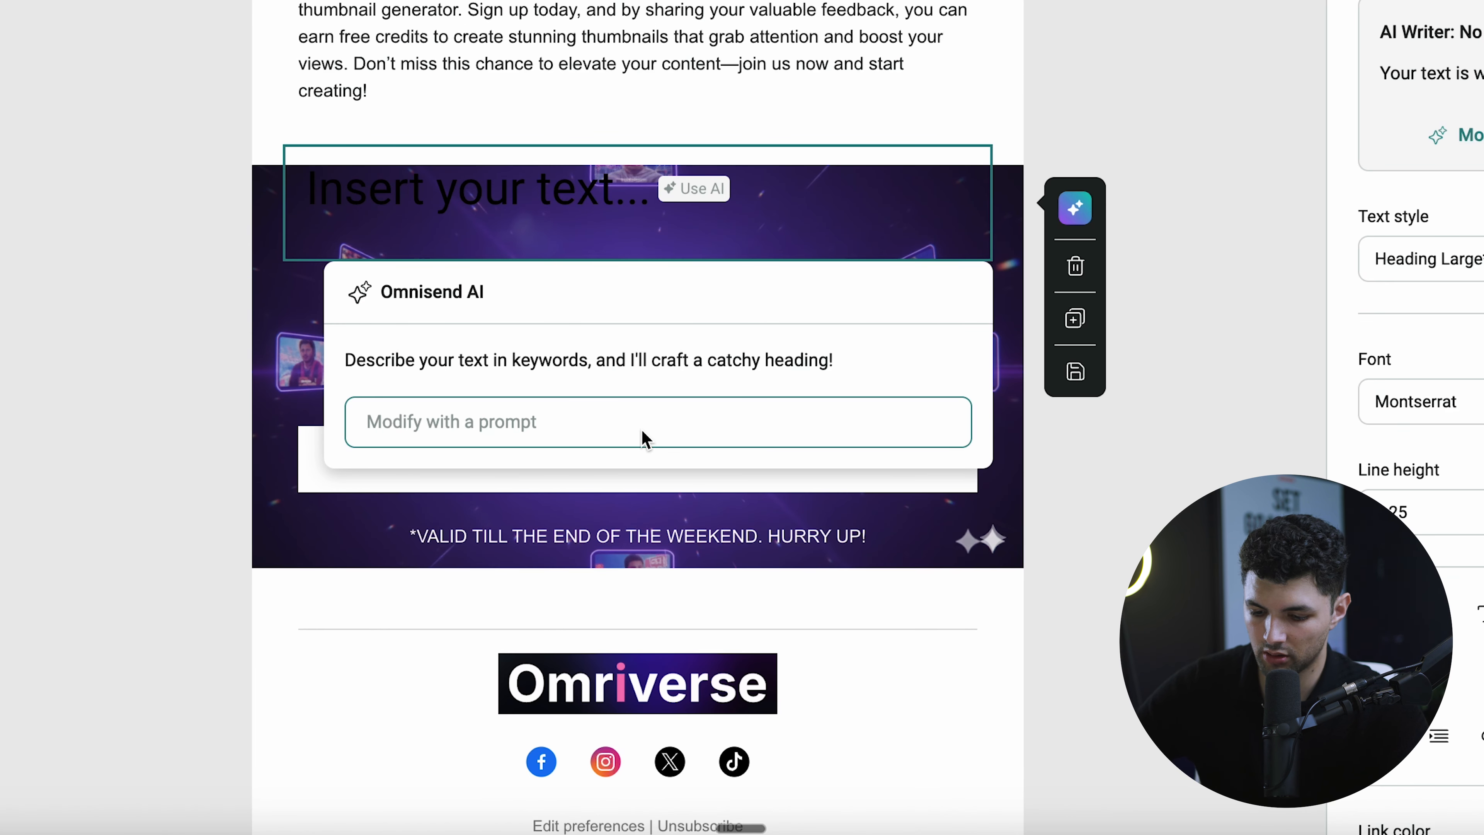
- Make the heading 'Sign Up Now and Get Rewarded for Your Feedback!', centred with Rewarded bold
key("fn")
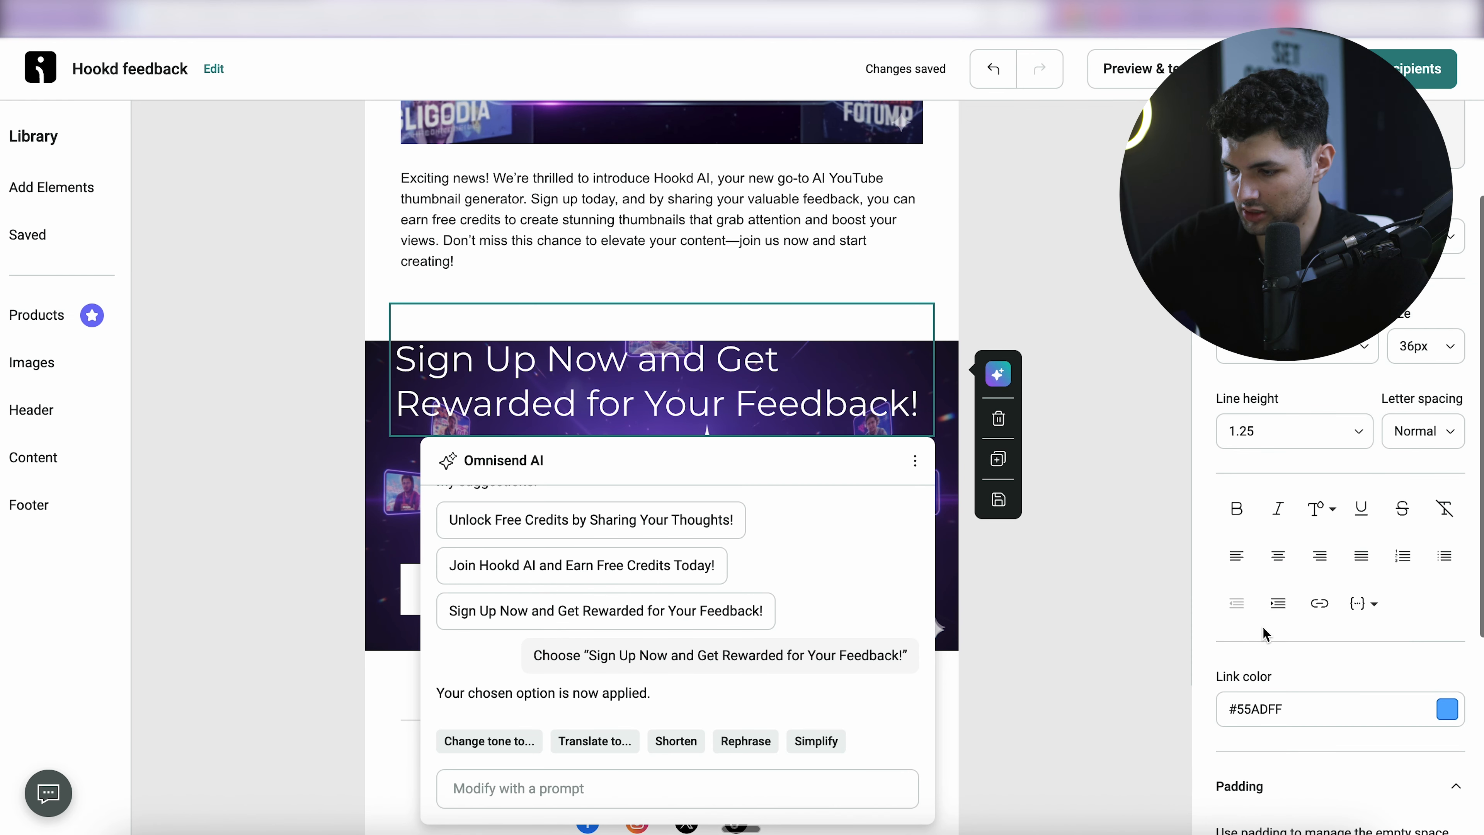
left_click(1278, 555)
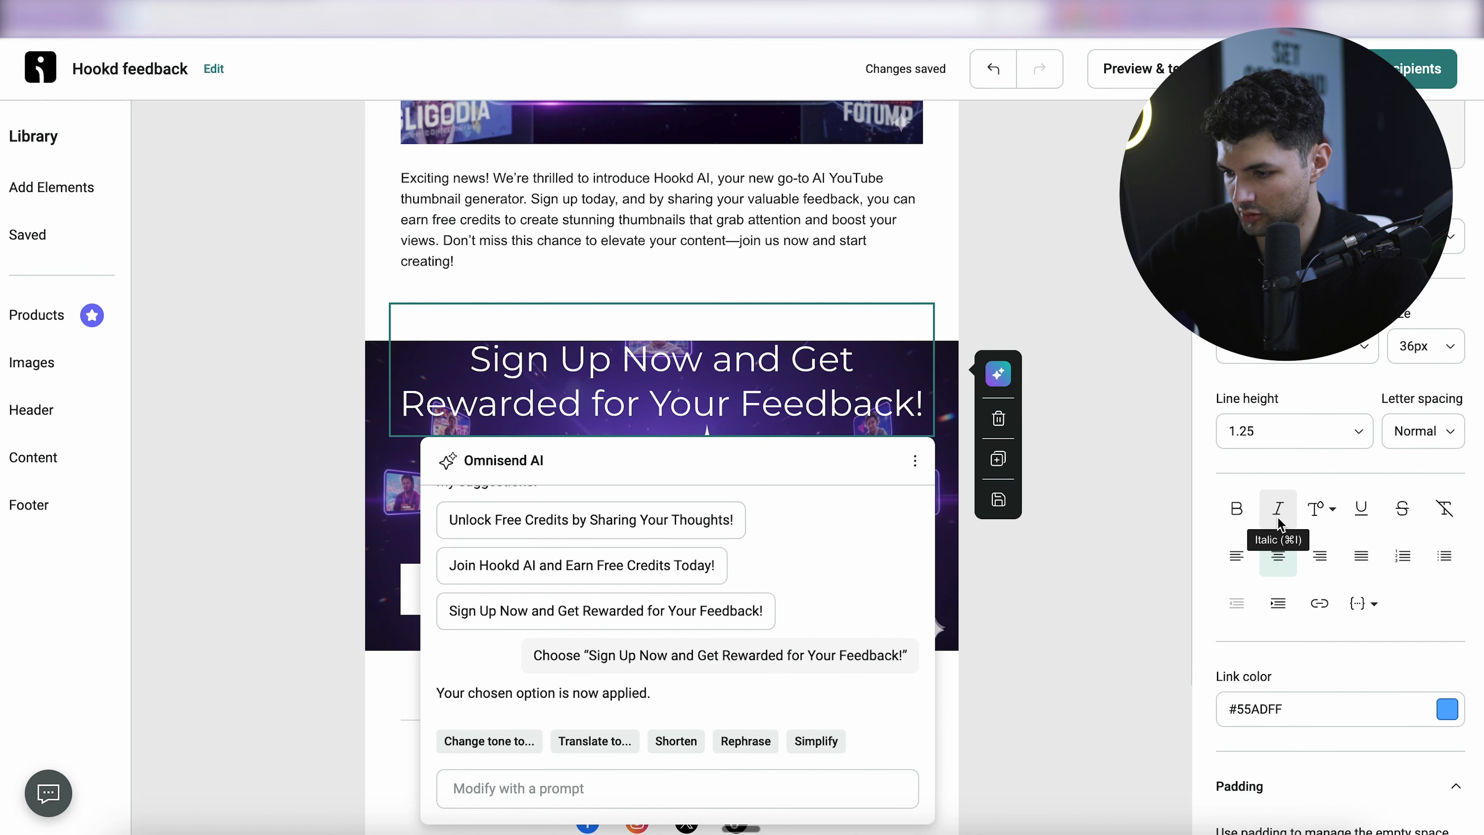
left_click(1237, 509)
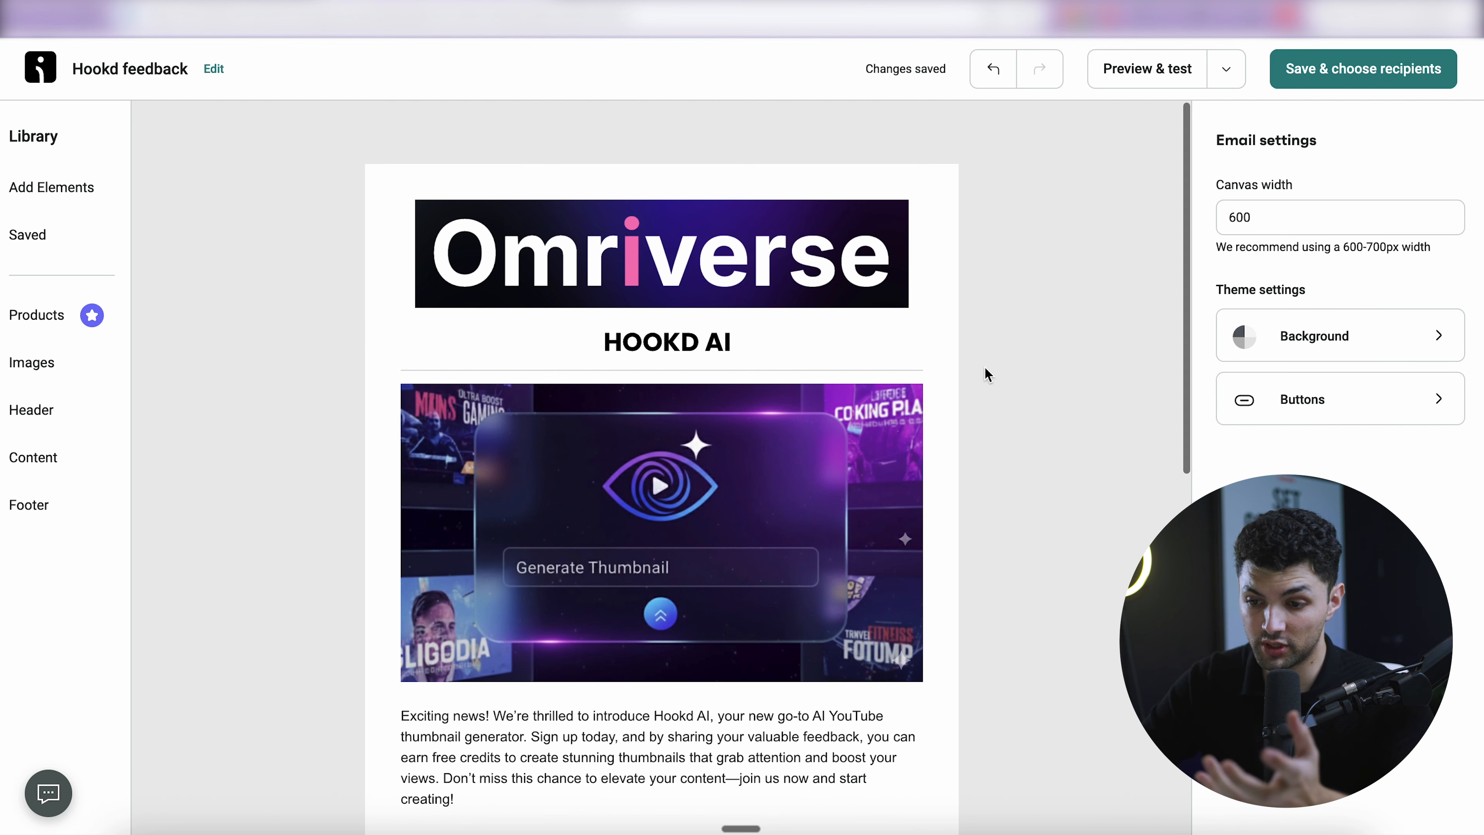
scroll(984, 365, "down", 10)
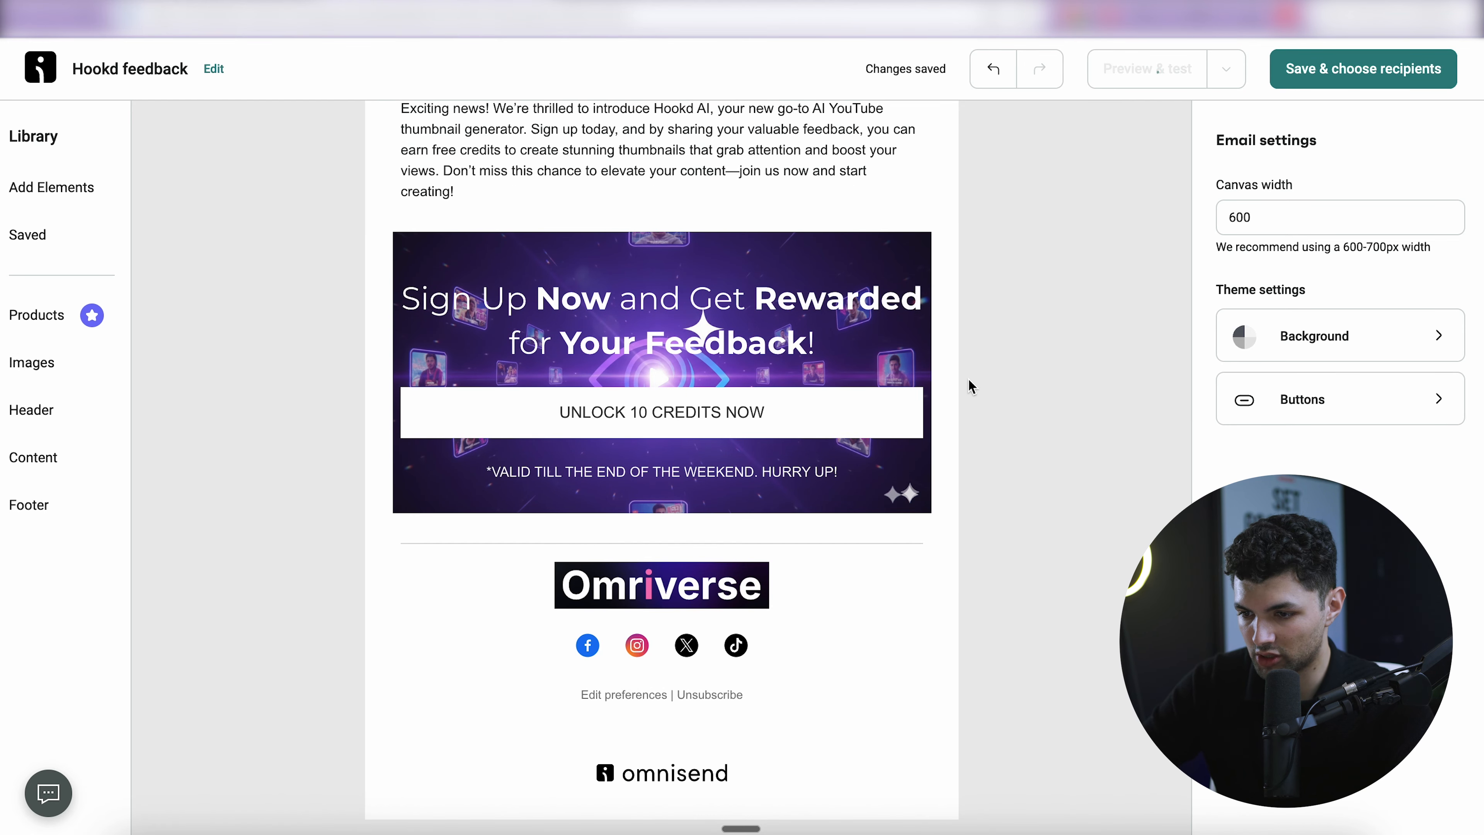
scroll(968, 379, "up", 1)
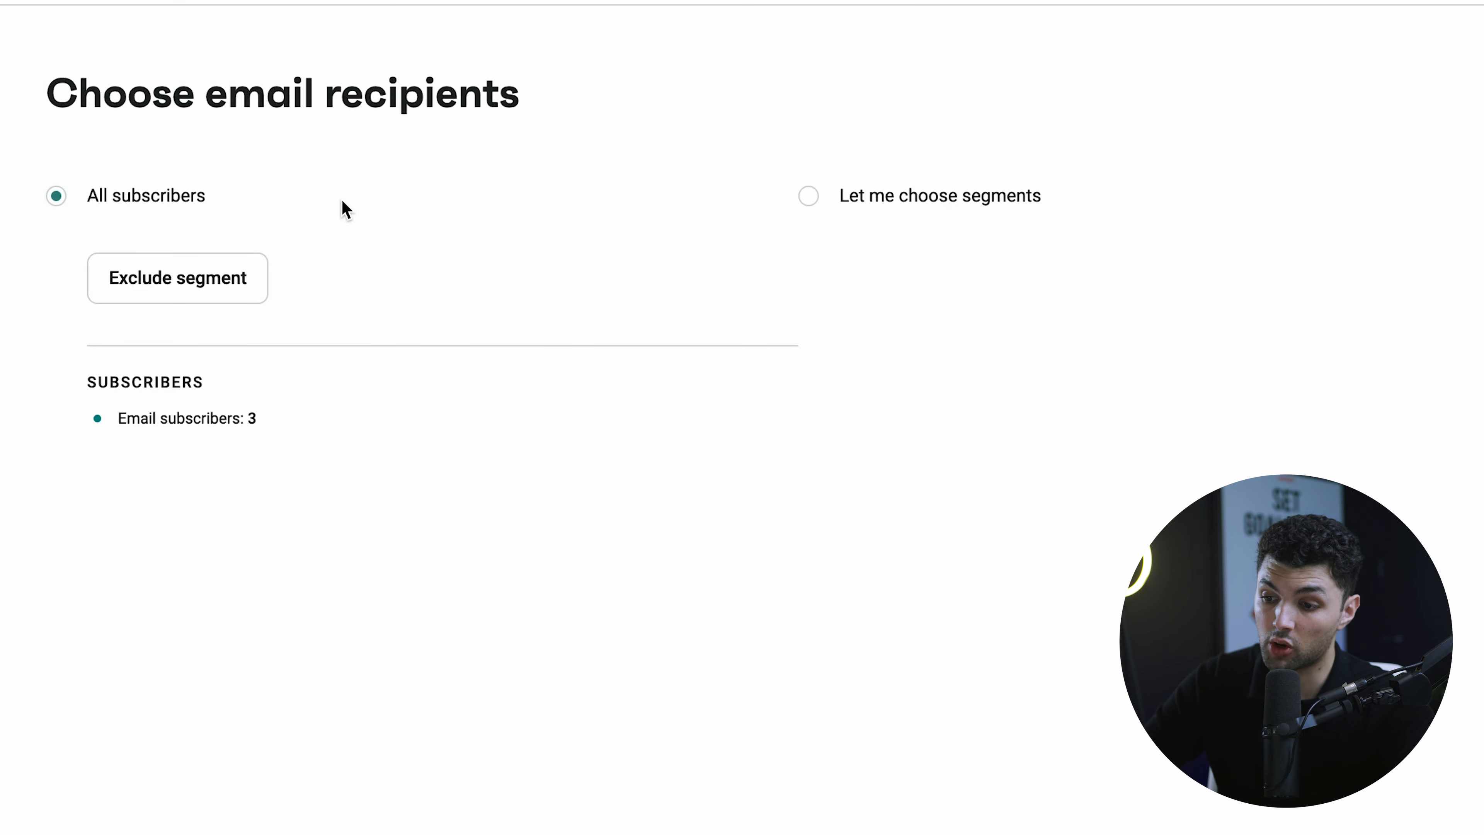
- Choose the Email subscription segment as recipients and proceed to the campaign review
left_click(830, 203)
left_click(934, 310)
left_click(937, 458)
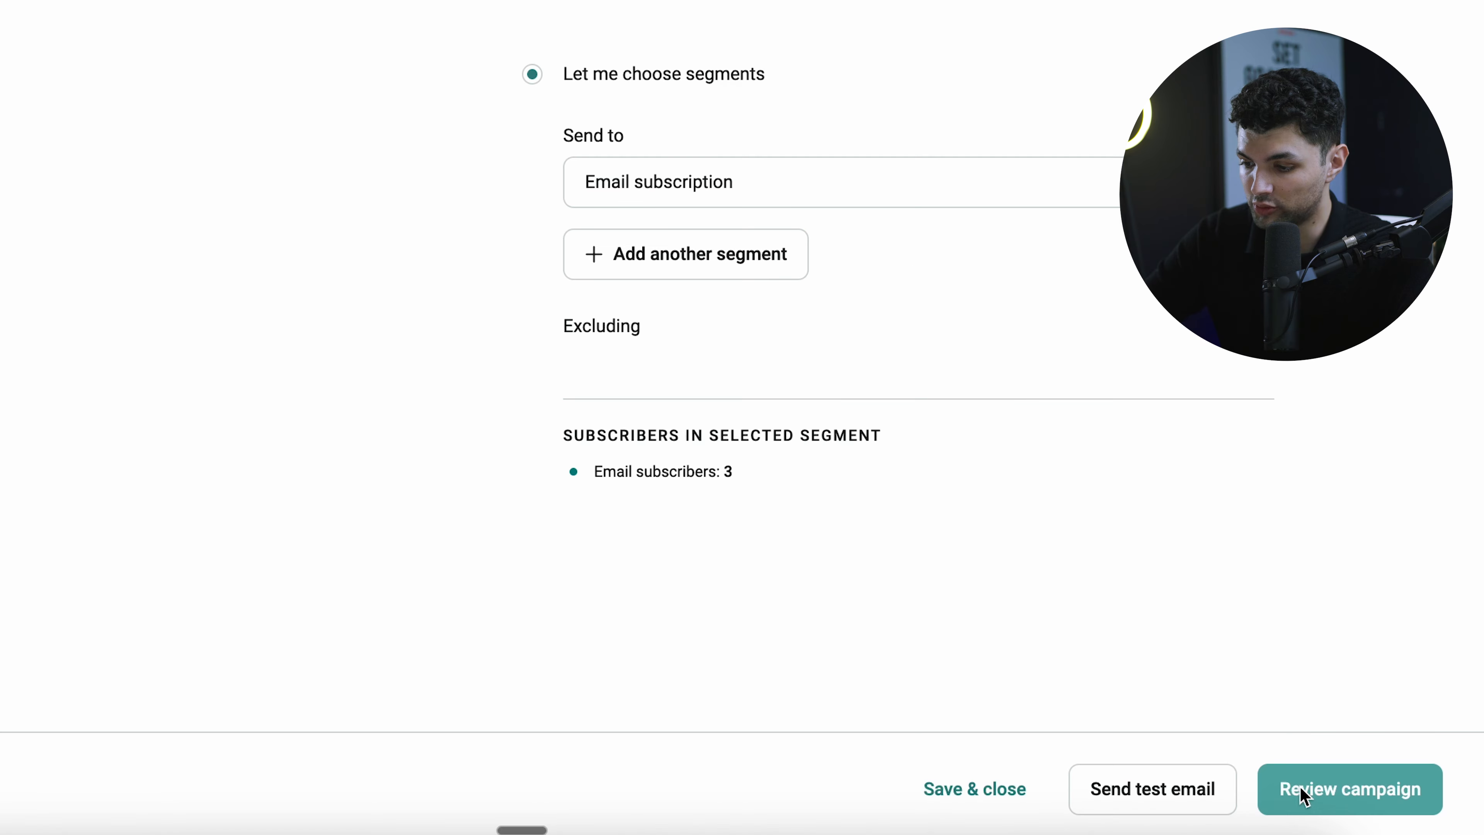
left_click(1302, 788)
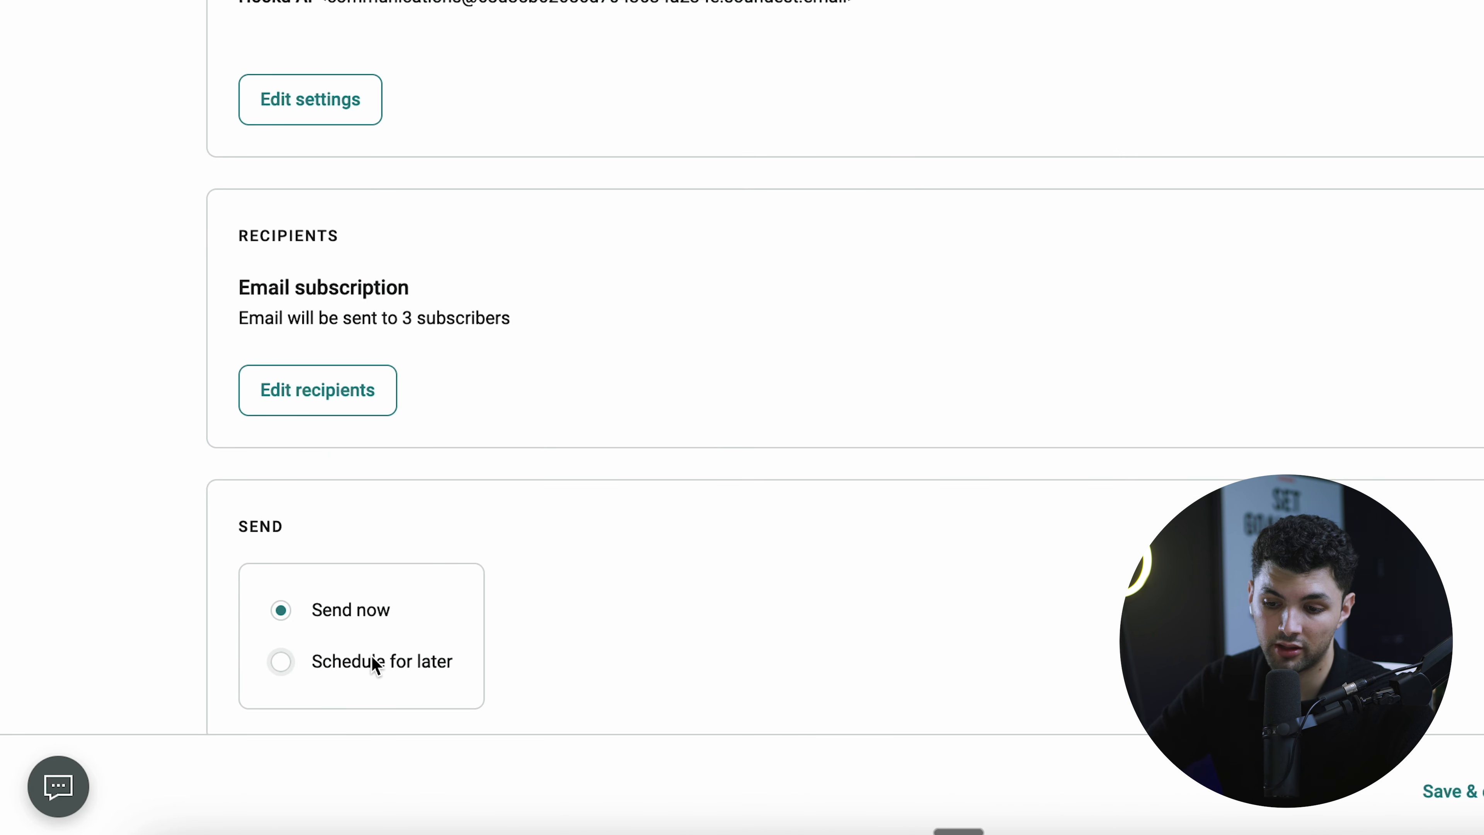
- Send the campaign now and check Hookd feedback's Started entry in the campaigns list
scroll(837, 260, "up", 5)
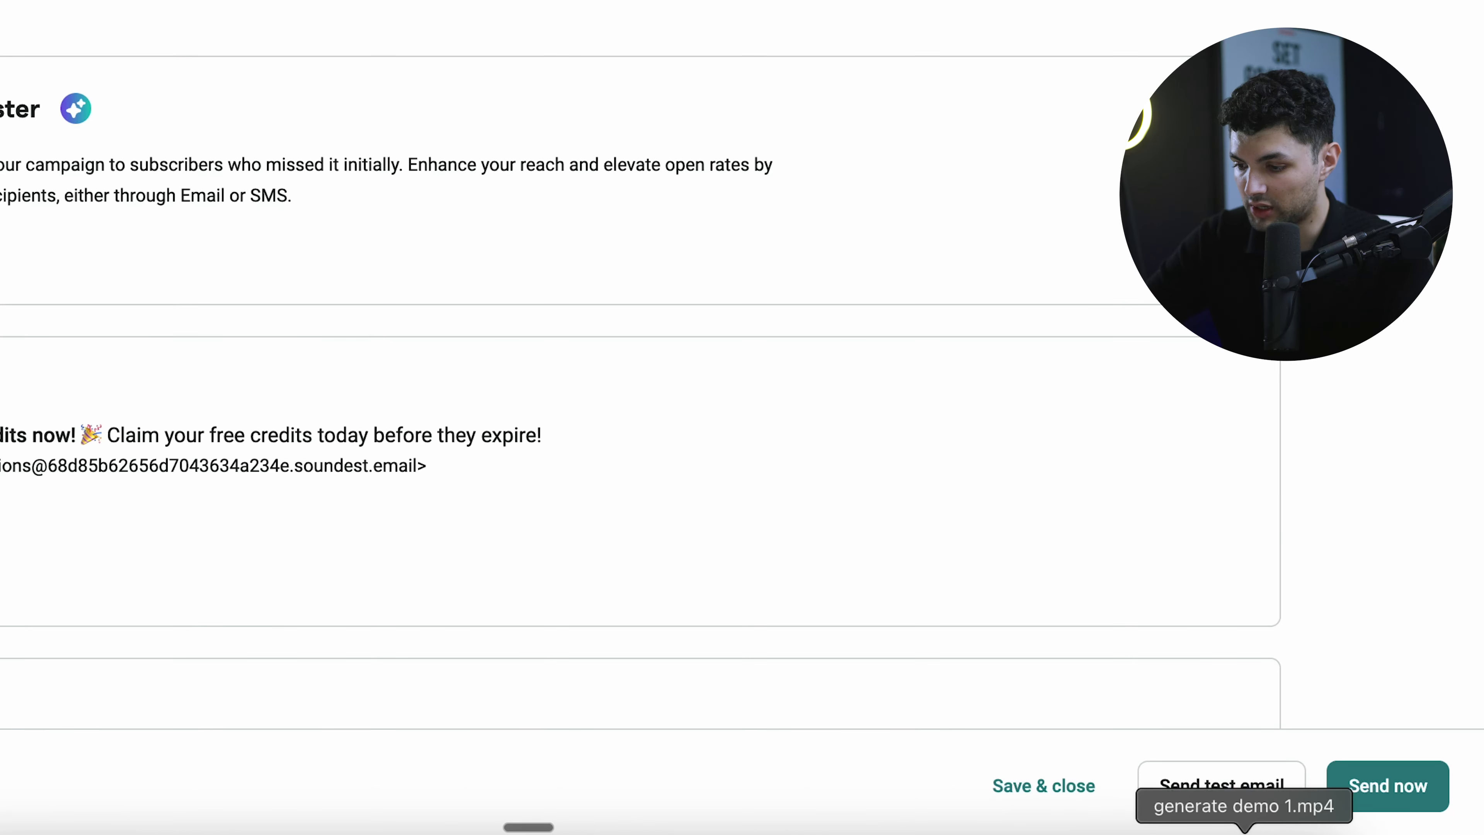
scroll(855, 593, "down", 2)
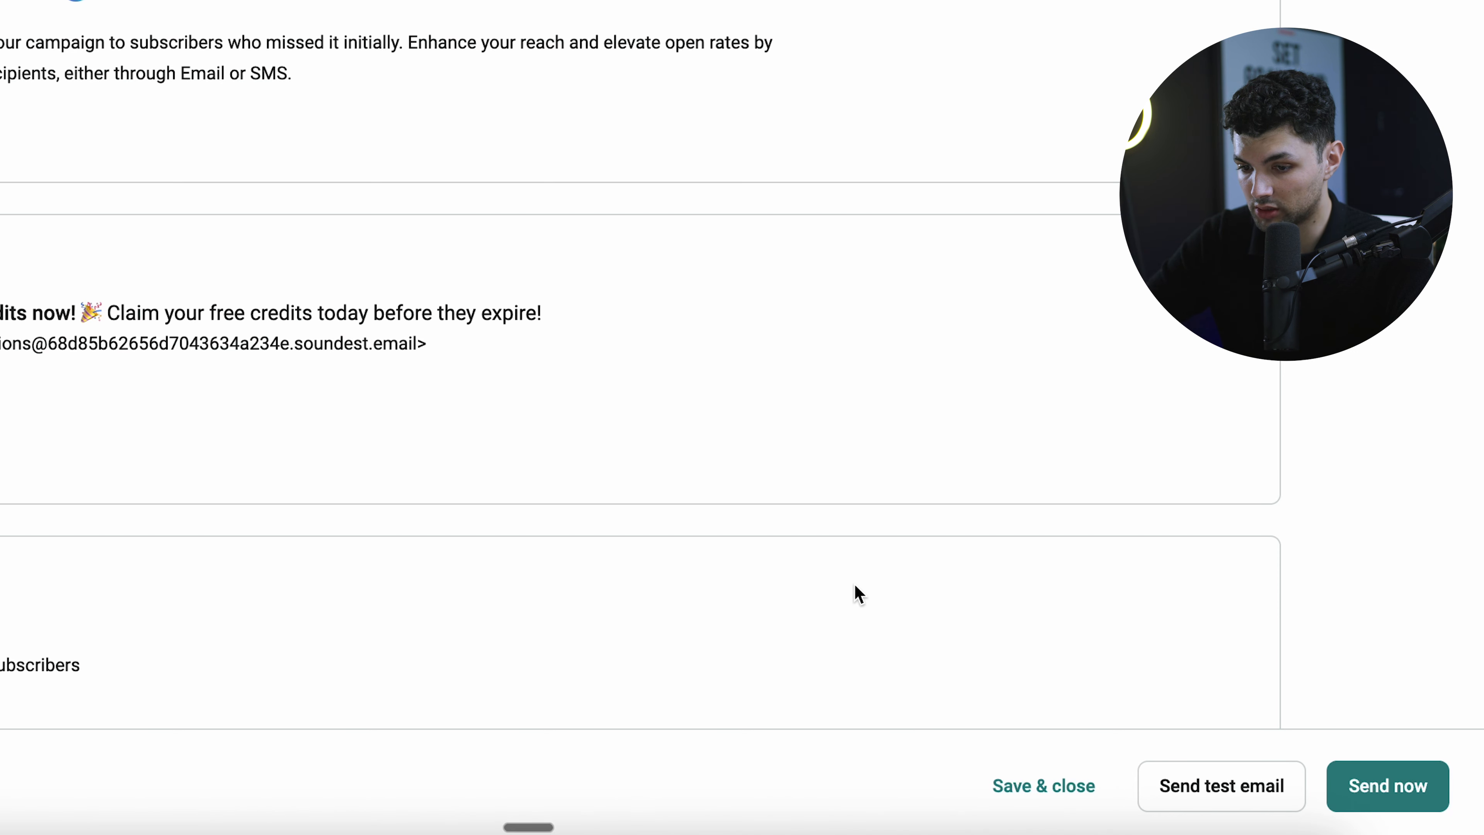
left_click(1426, 795)
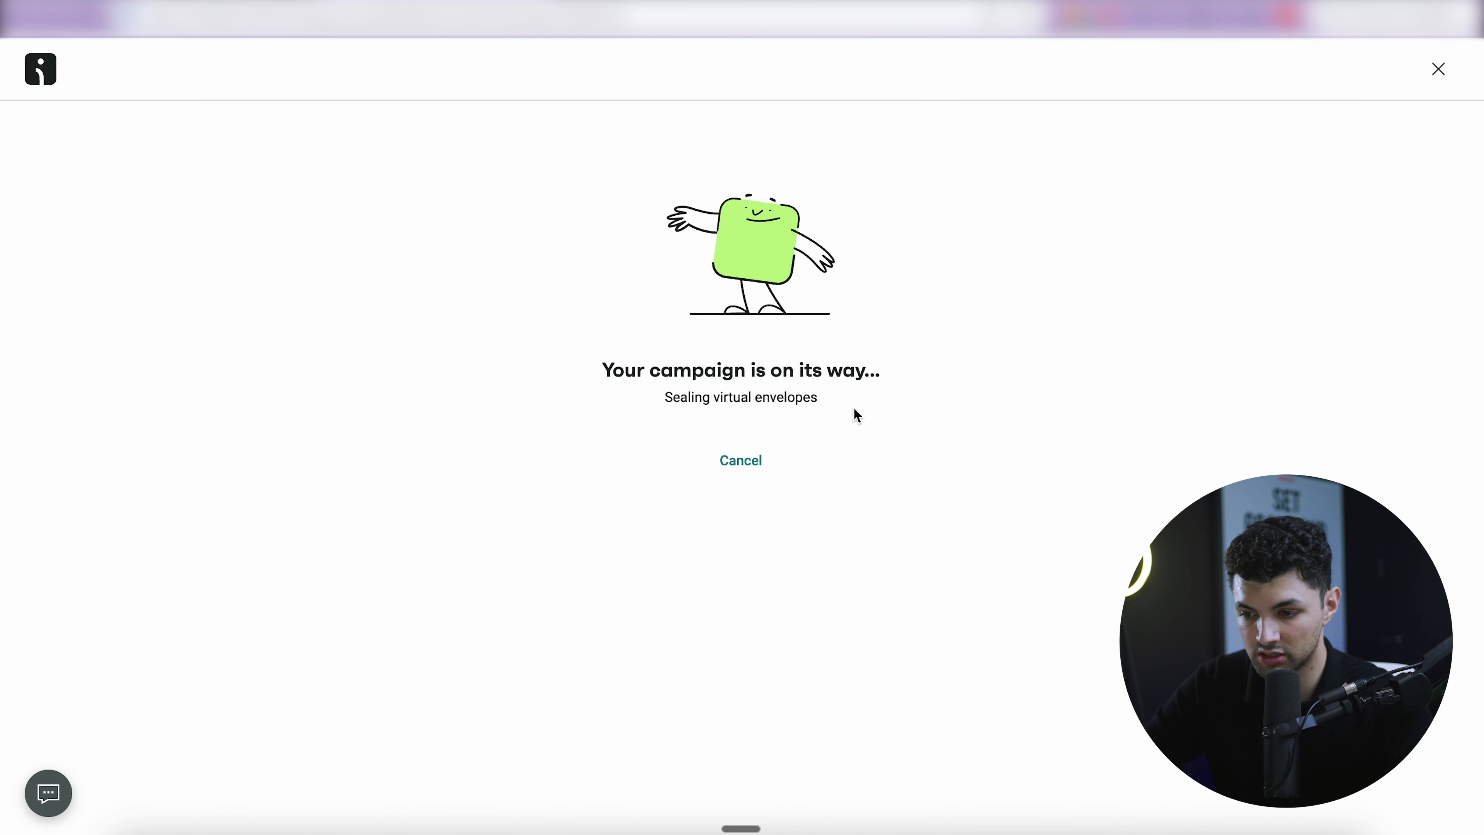
left_click_drag(795, 387, 457, 371)
left_click(455, 370)
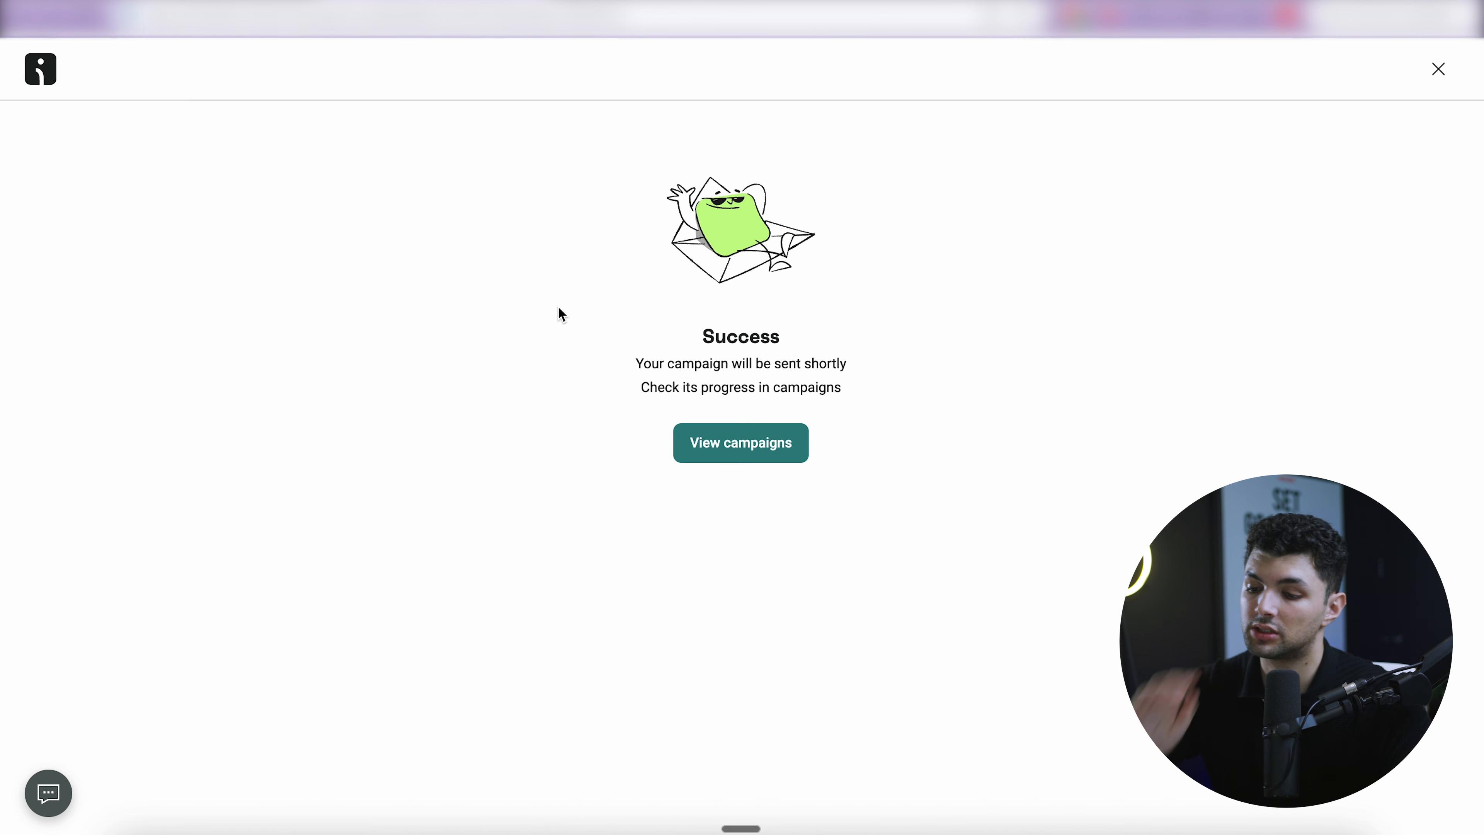
left_click(767, 439)
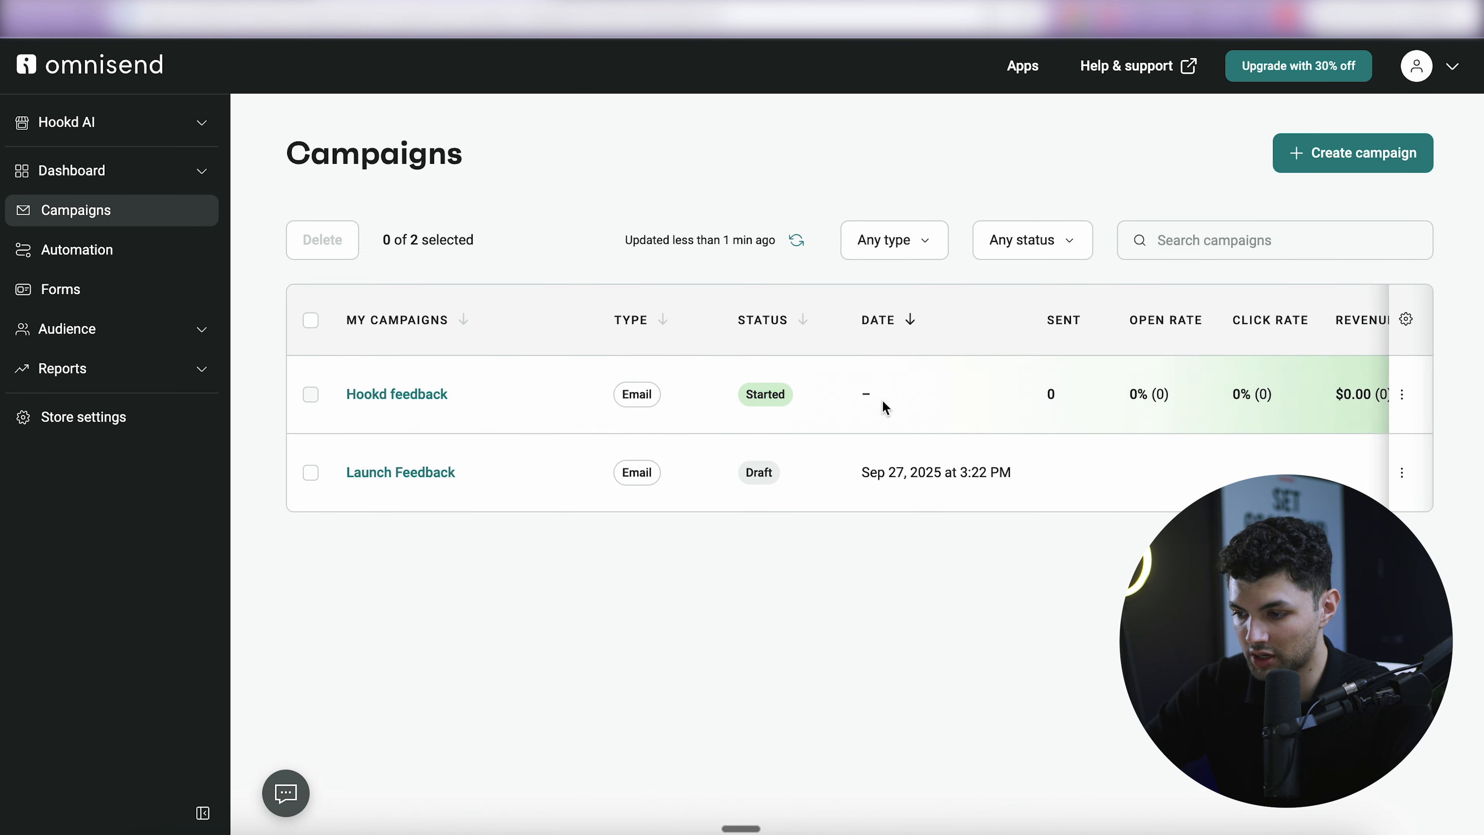
scroll(1153, 411, "right", 2)
left_click_drag(1009, 332, 1272, 318)
left_click_drag(1364, 326, 1160, 321)
left_click(982, 360)
scroll(886, 387, "left", 2)
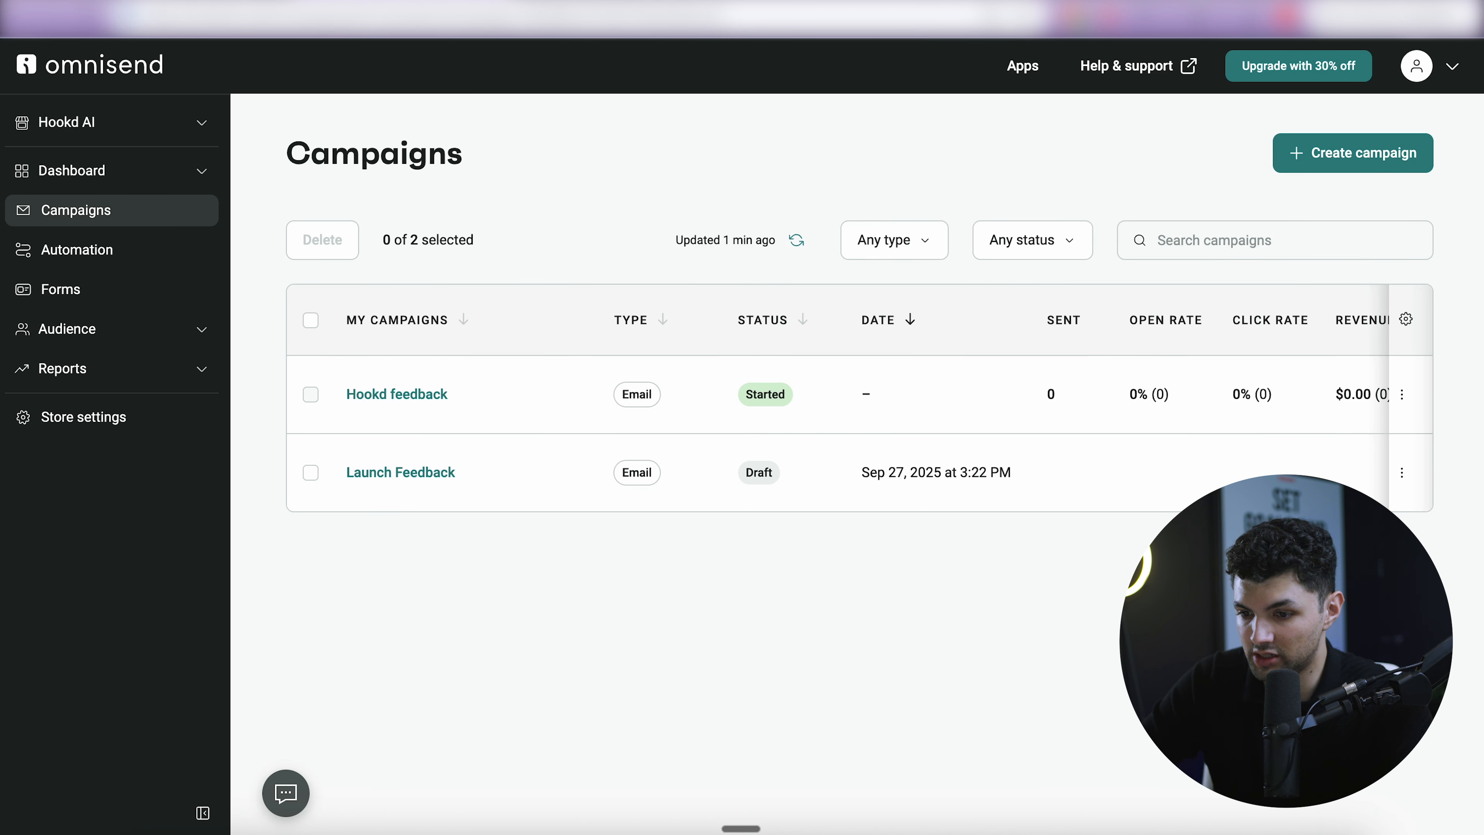
- Open the 'Unlock your free credits now! 🎉' email in Gmail and read through it
left_click(1192, 2)
left_click_drag(331, 183, 540, 183)
left_click(540, 181)
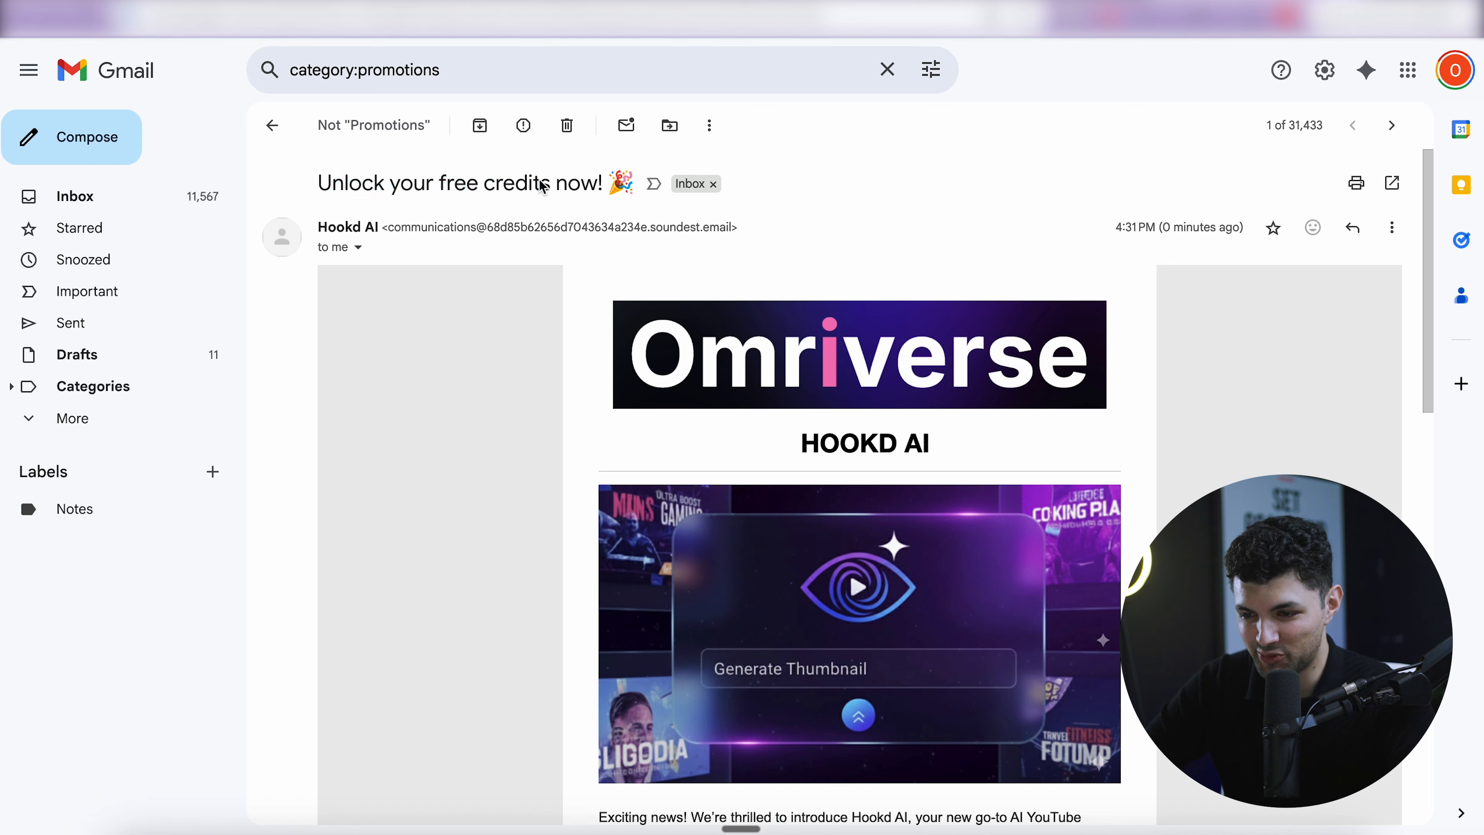
left_click_drag(320, 184, 653, 189)
scroll(575, 394, "down", 2)
scroll(669, 315, "down", 5)
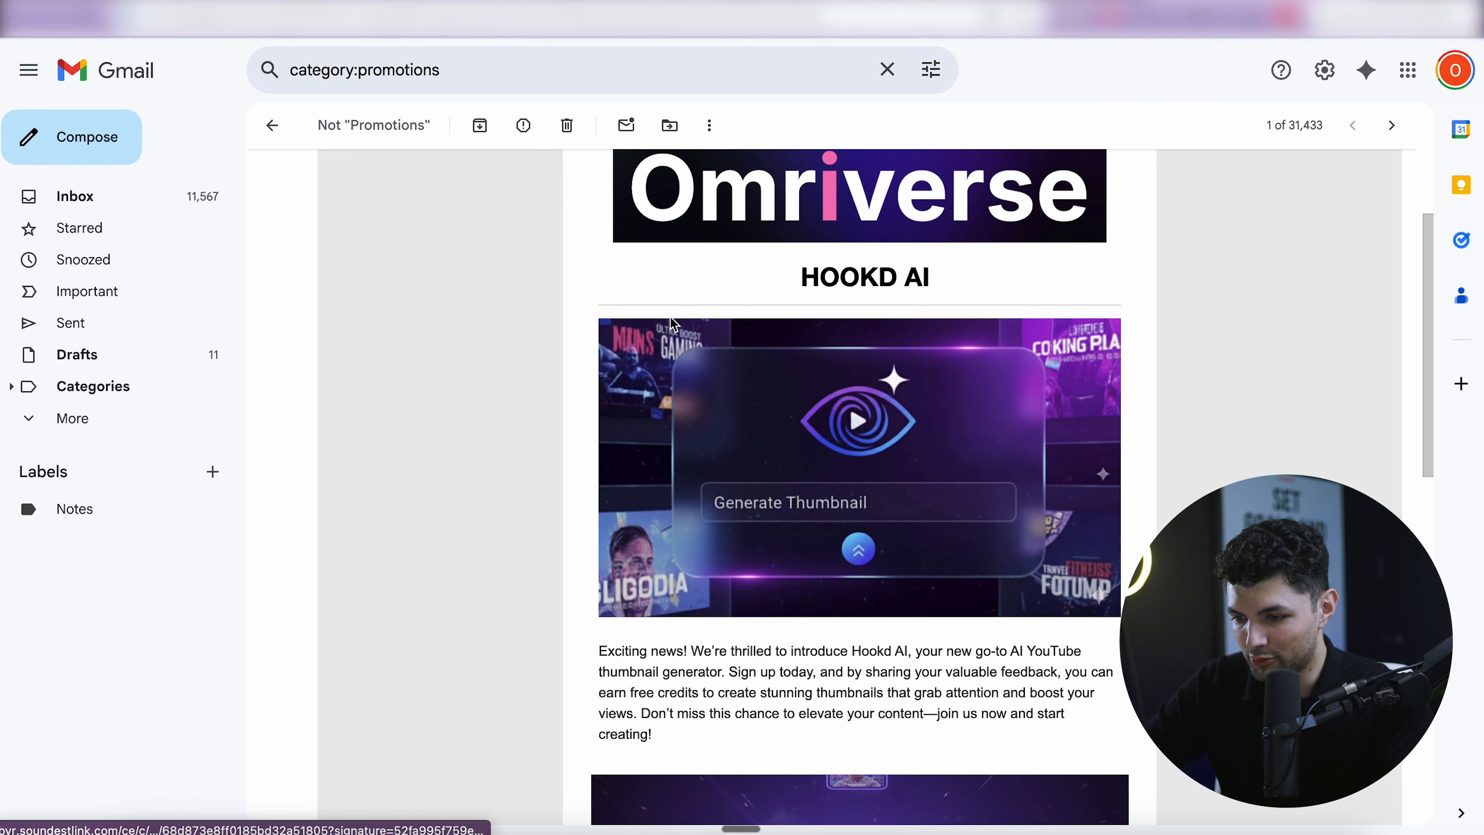
left_click_drag(778, 252, 974, 250)
scroll(821, 466, "down", 4)
left_click_drag(600, 515, 955, 604)
left_click(838, 552)
scroll(821, 606, "down", 2)
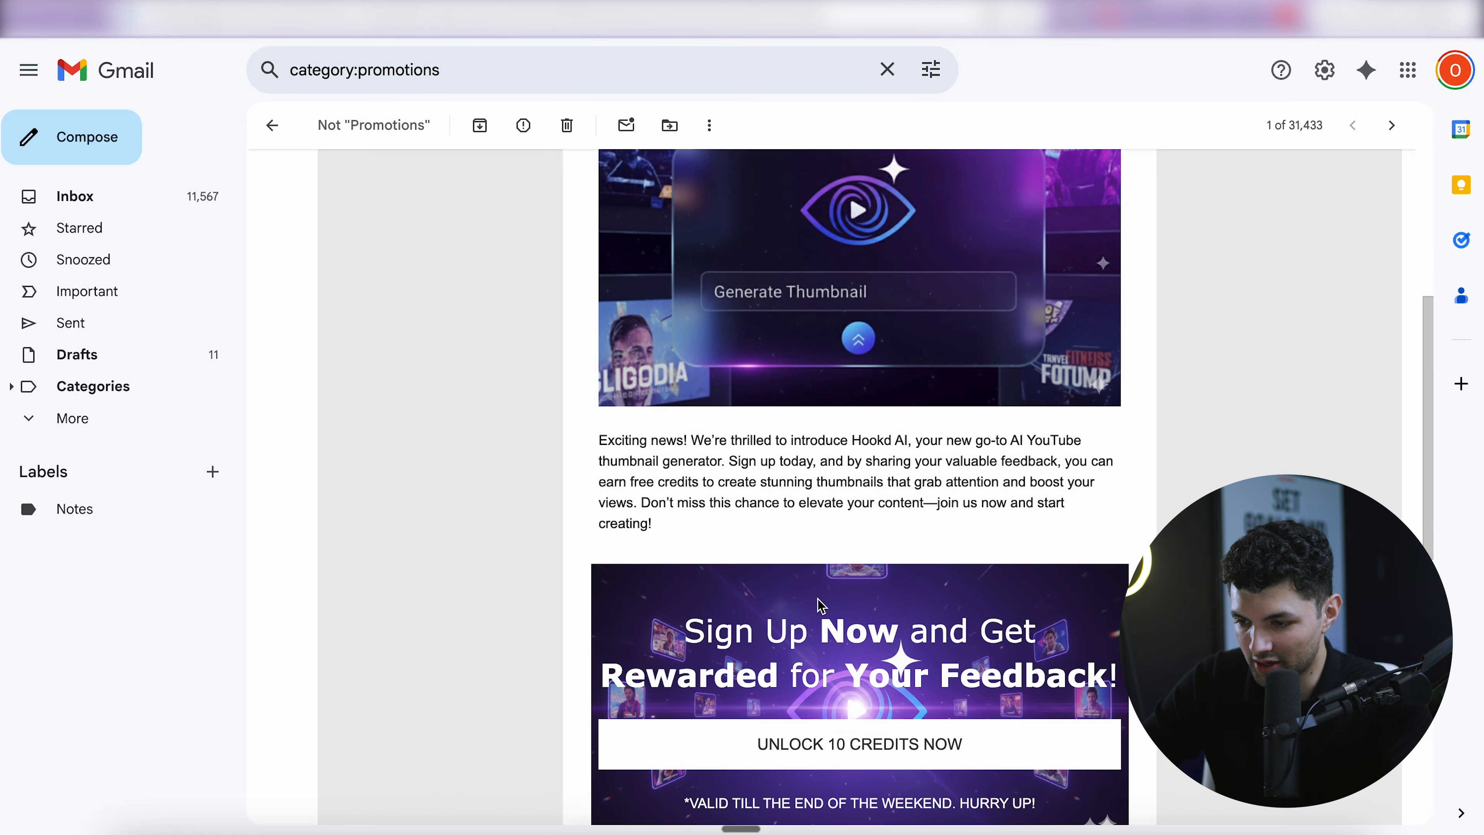
scroll(842, 569, "down", 1)
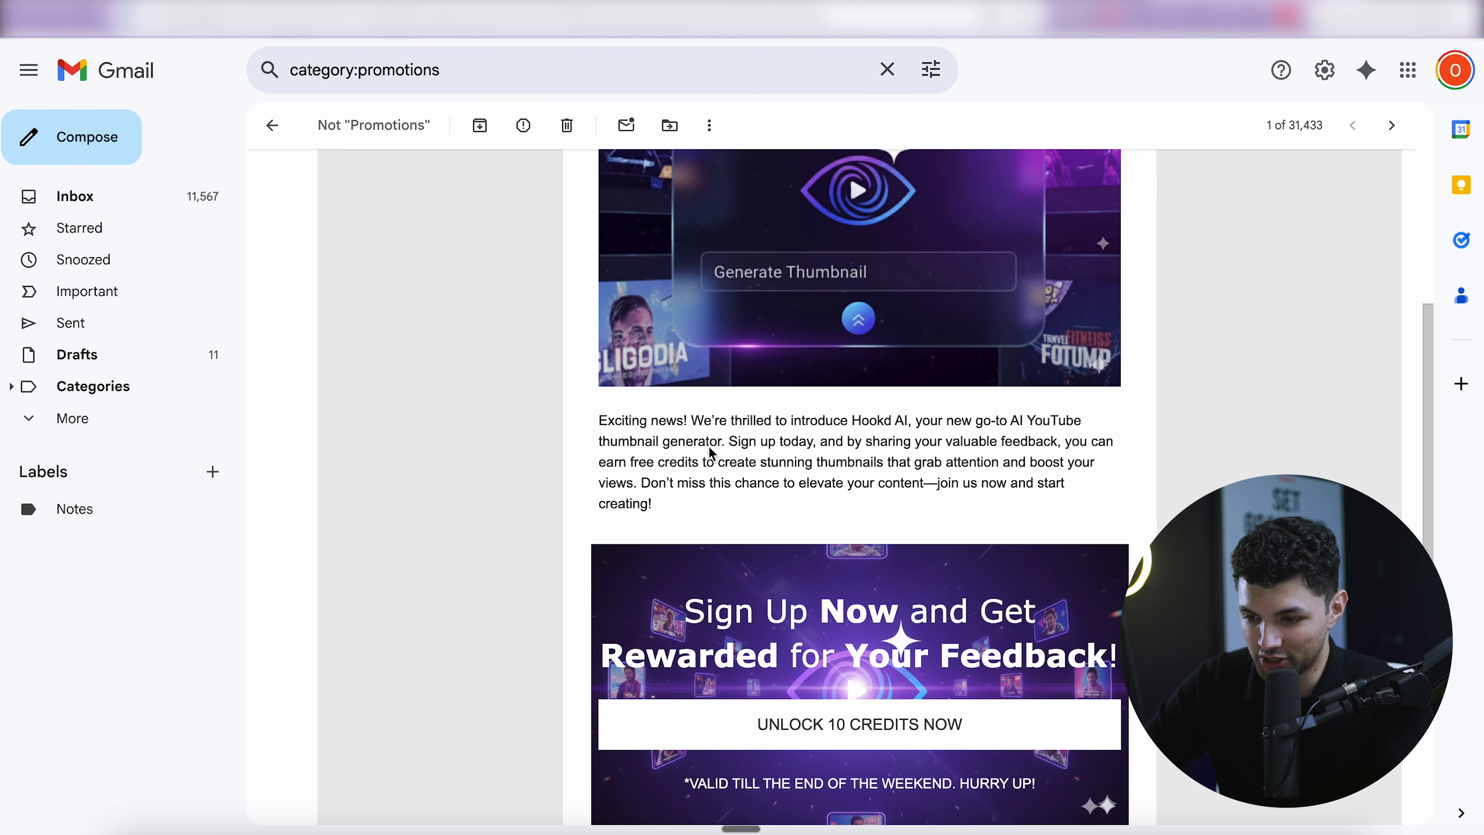
scroll(658, 437, "down", 5)
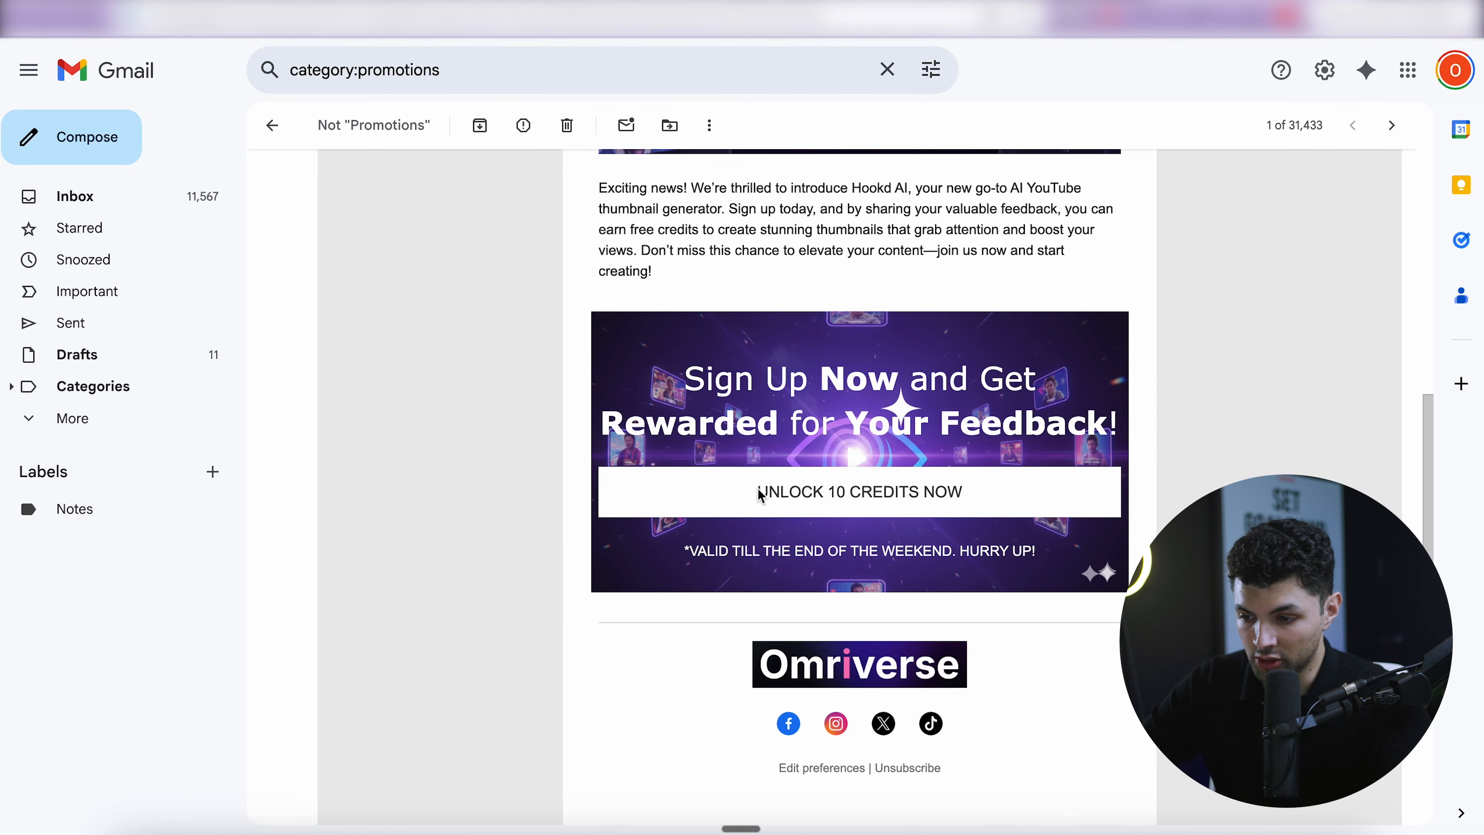
- Follow the UNLOCK 10 CREDITS NOW link to the Hookd AI site and return to the email
left_click(843, 494)
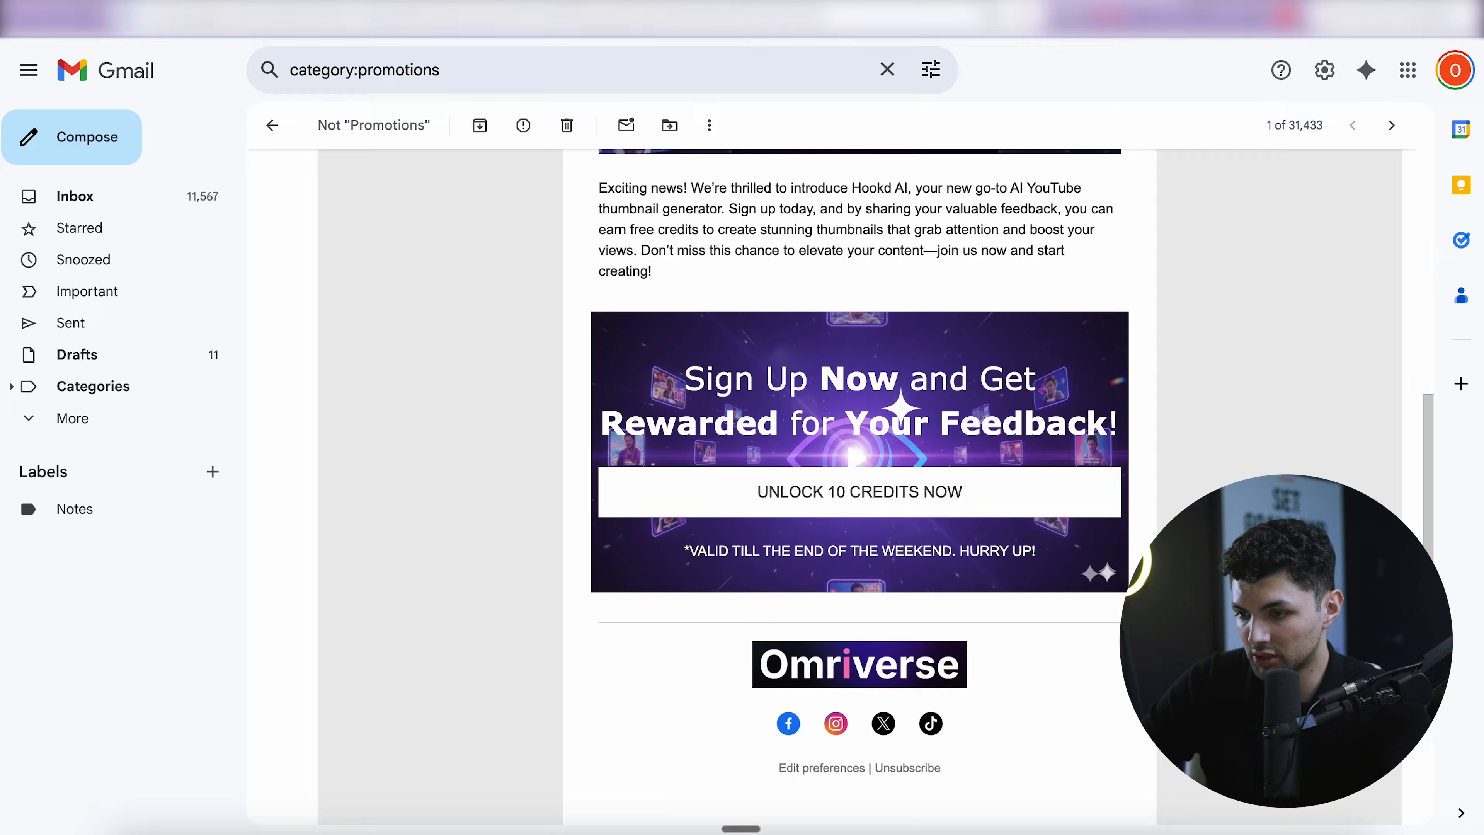
scroll(688, 454, "up", 10)
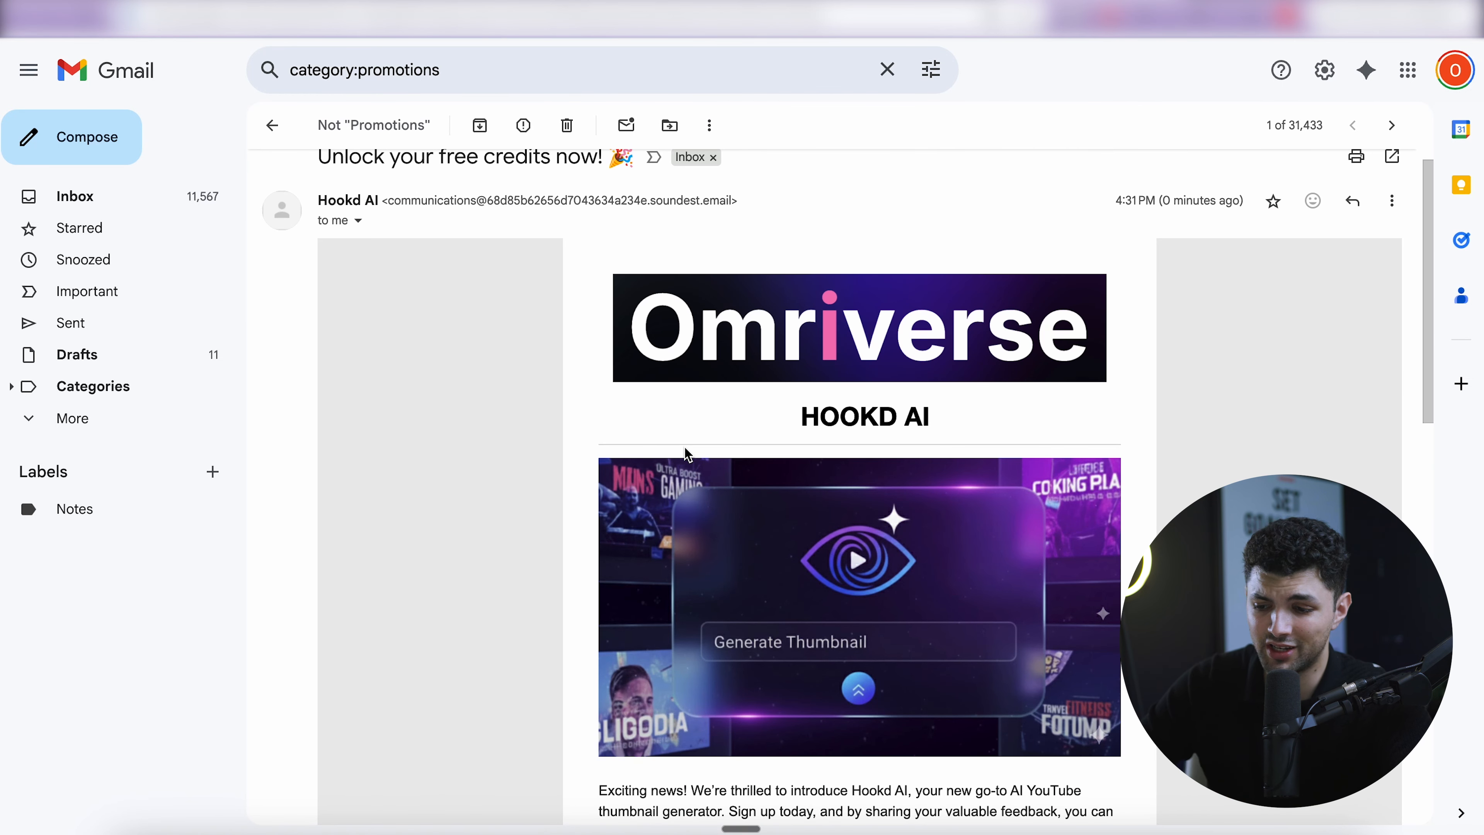
scroll(688, 454, "down", 3)
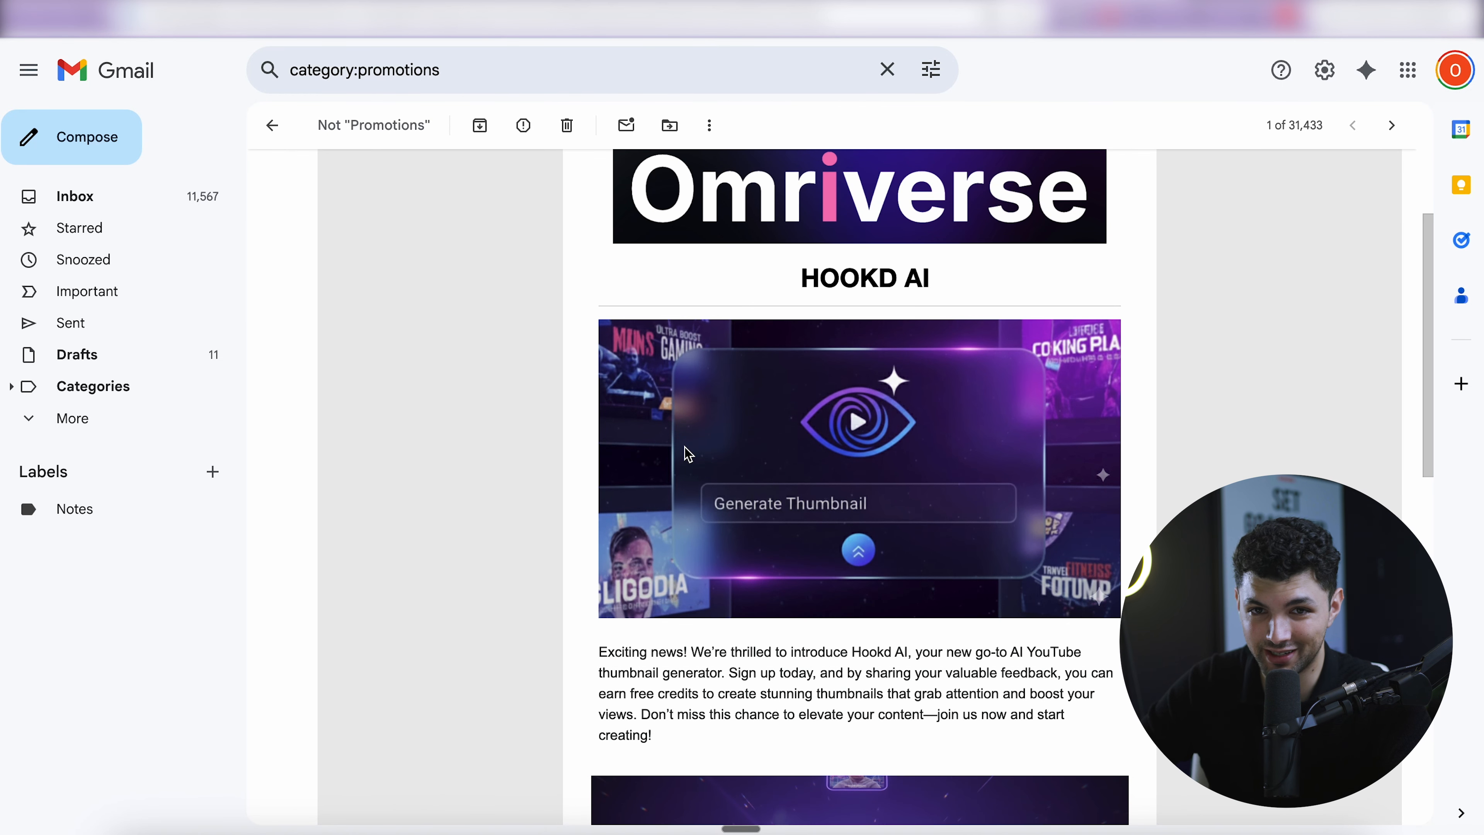
scroll(685, 454, "down", 15)
scroll(687, 455, "up", 16)
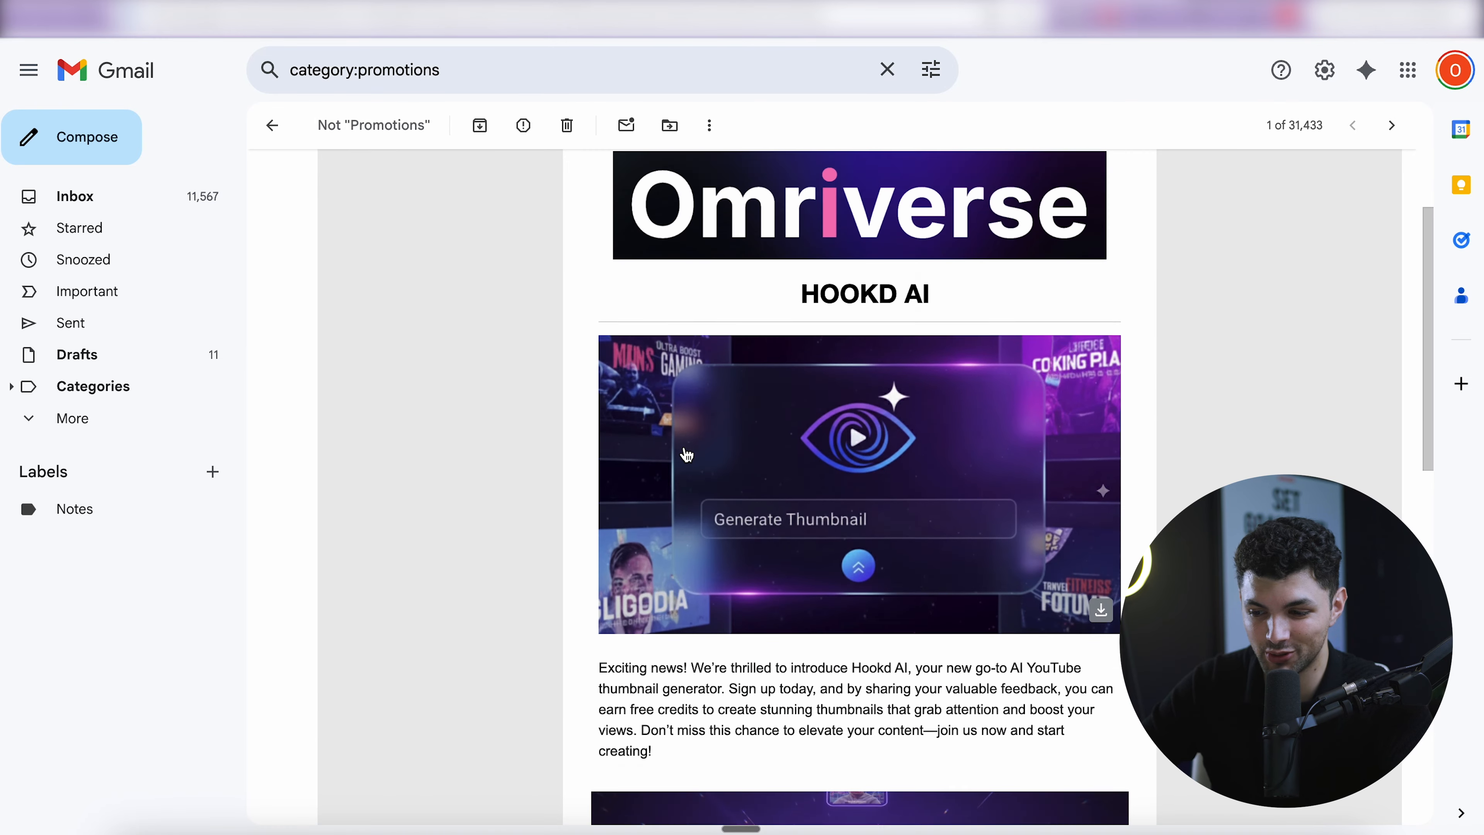
scroll(688, 455, "up", 3)
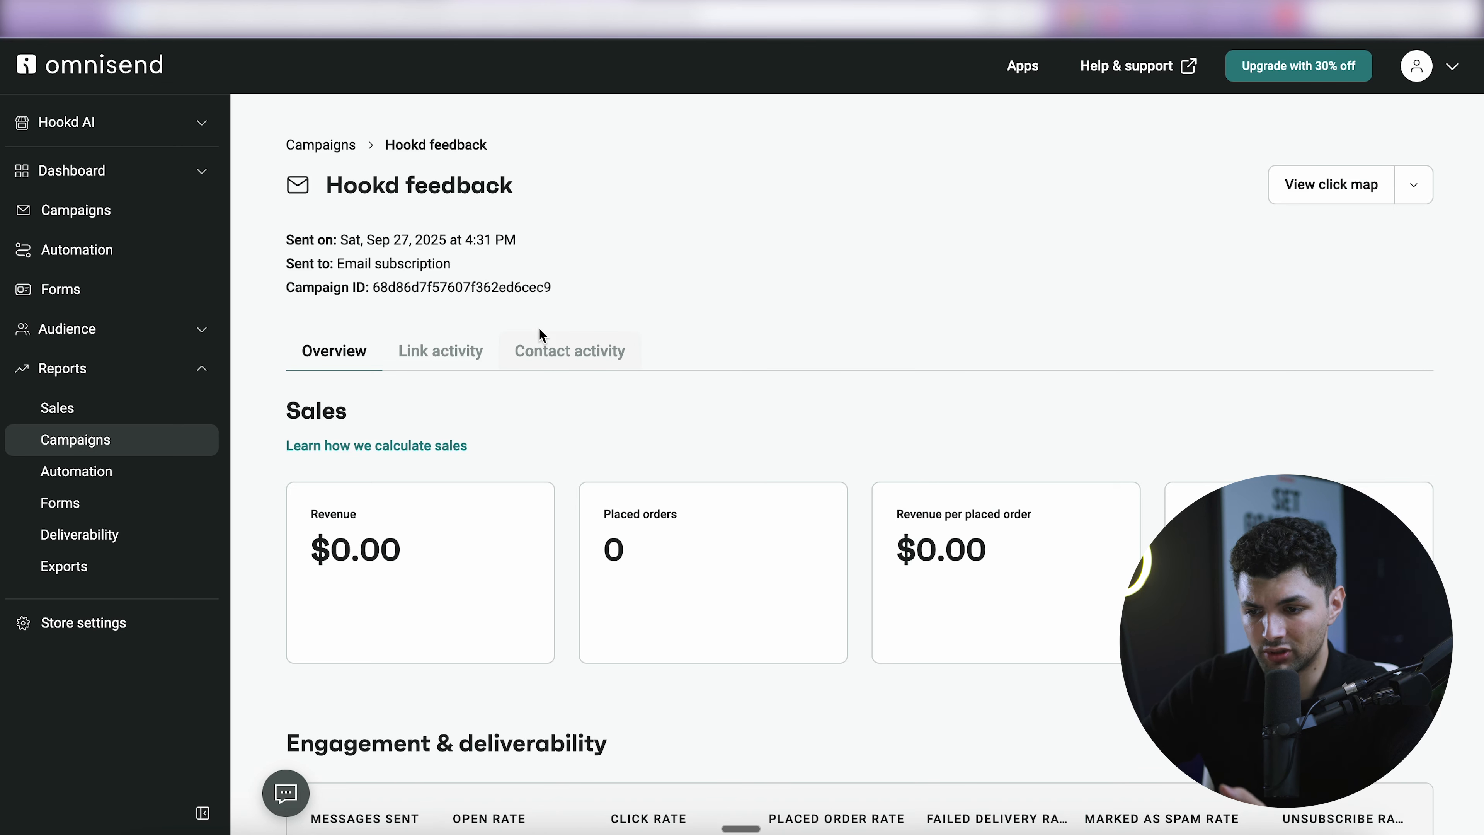
- Check the engagement table's 3 messages sent, 33.3% open rate and 33.3% click rate
scroll(551, 295, "down", 5)
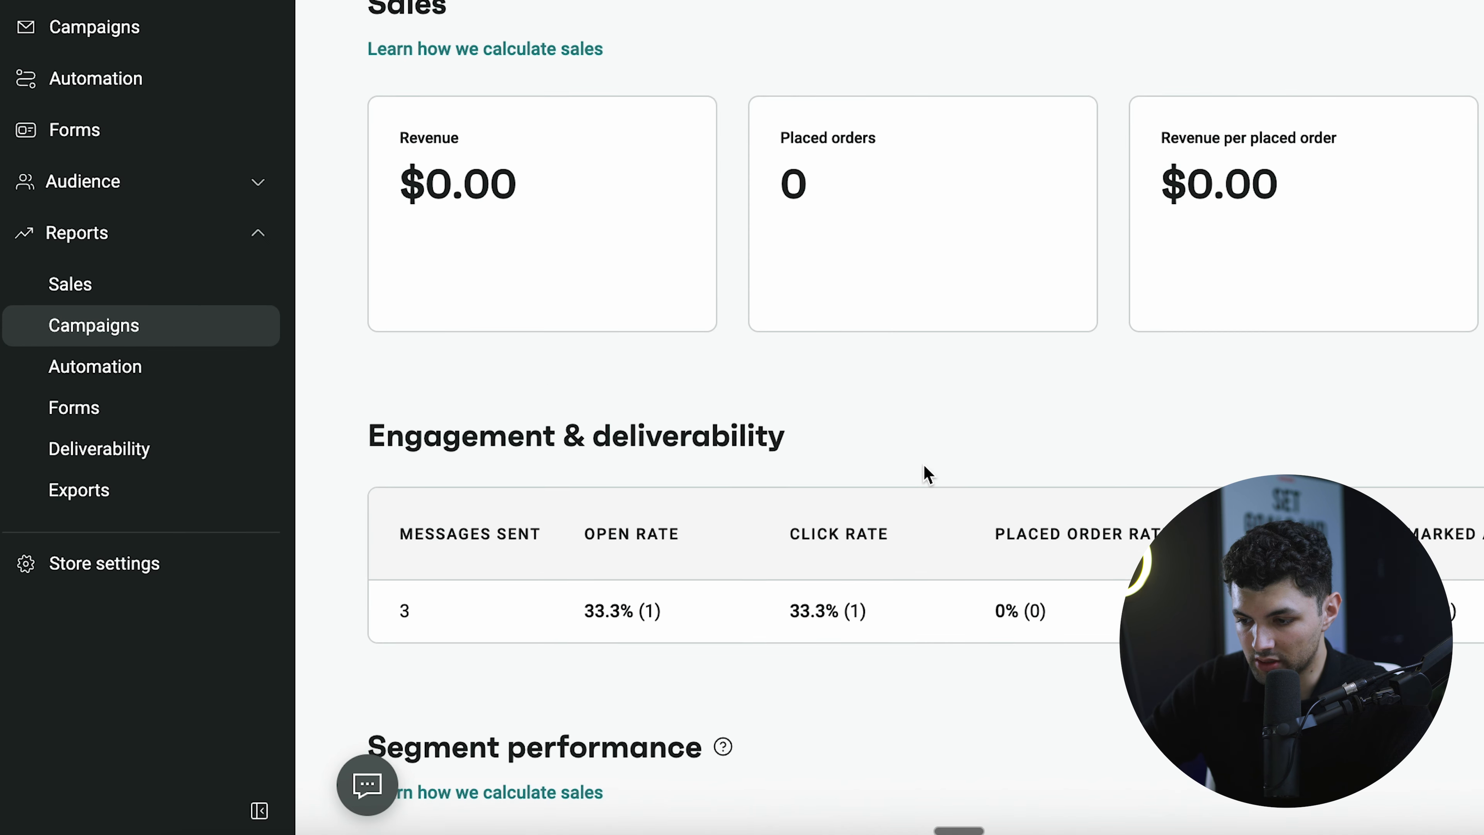
scroll(922, 475, "down", 1)
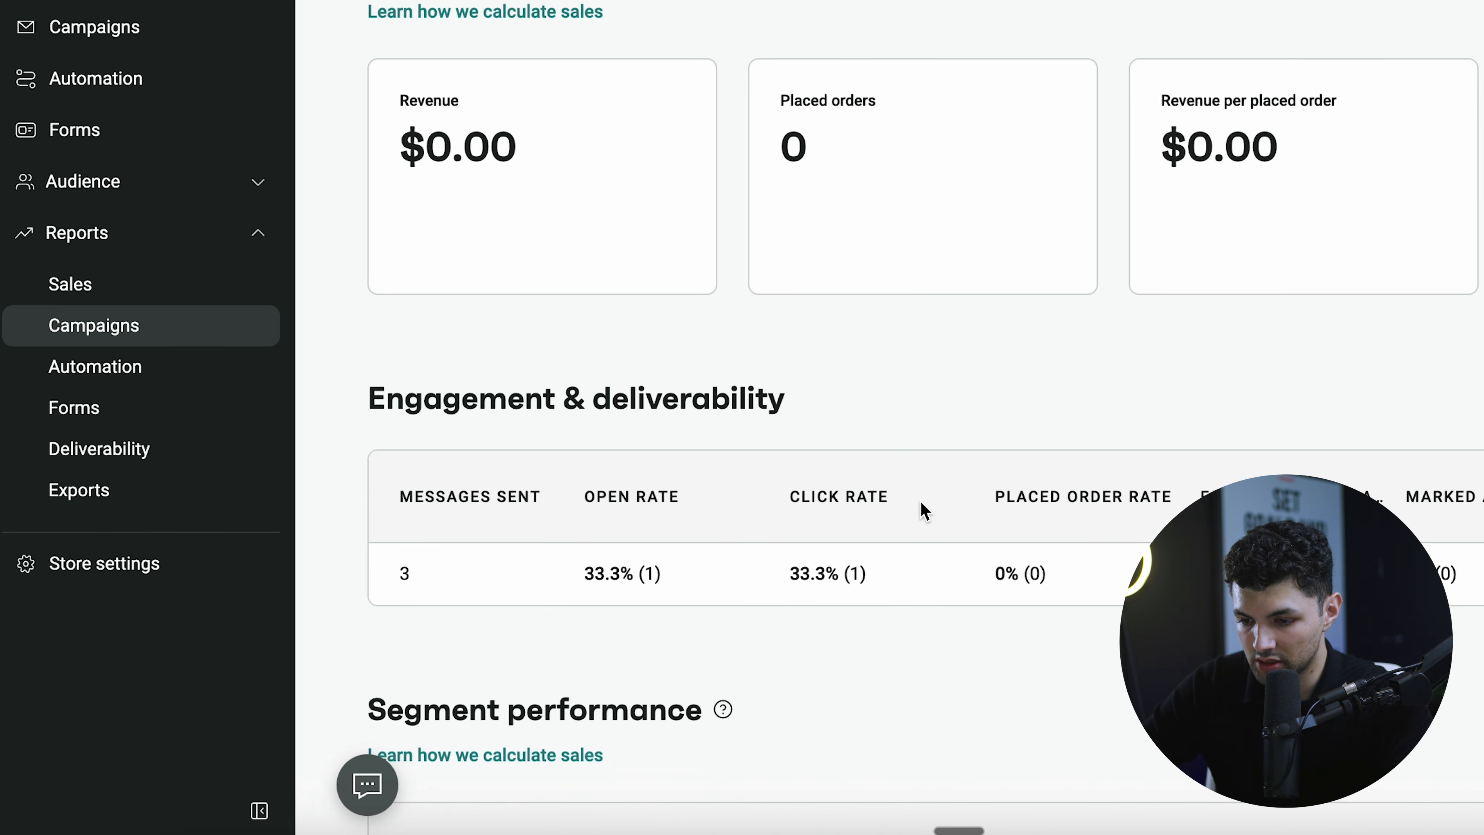
left_click_drag(578, 515, 686, 577)
left_click(688, 576)
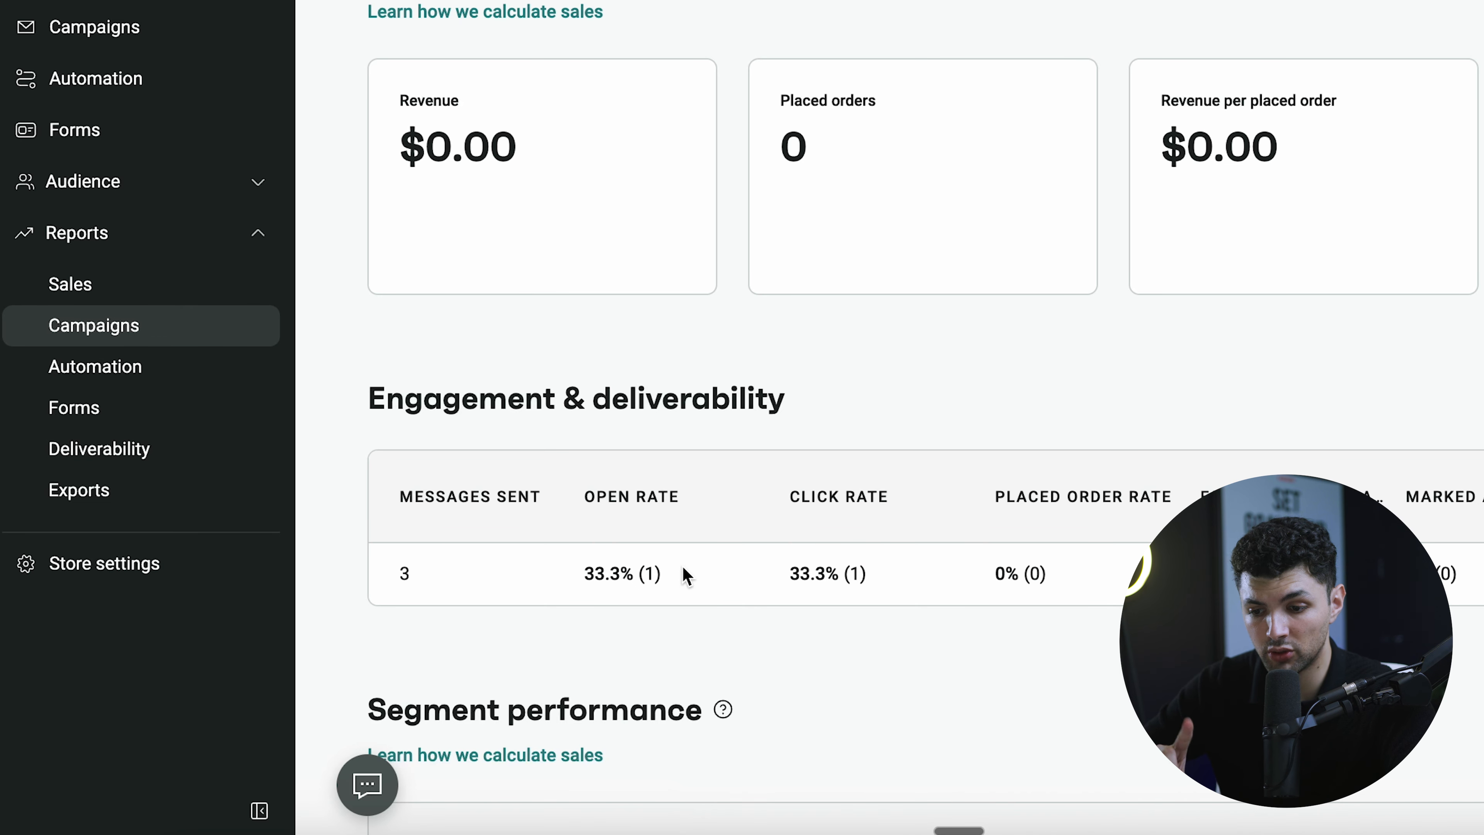
left_click_drag(685, 569, 482, 559)
left_click(433, 562)
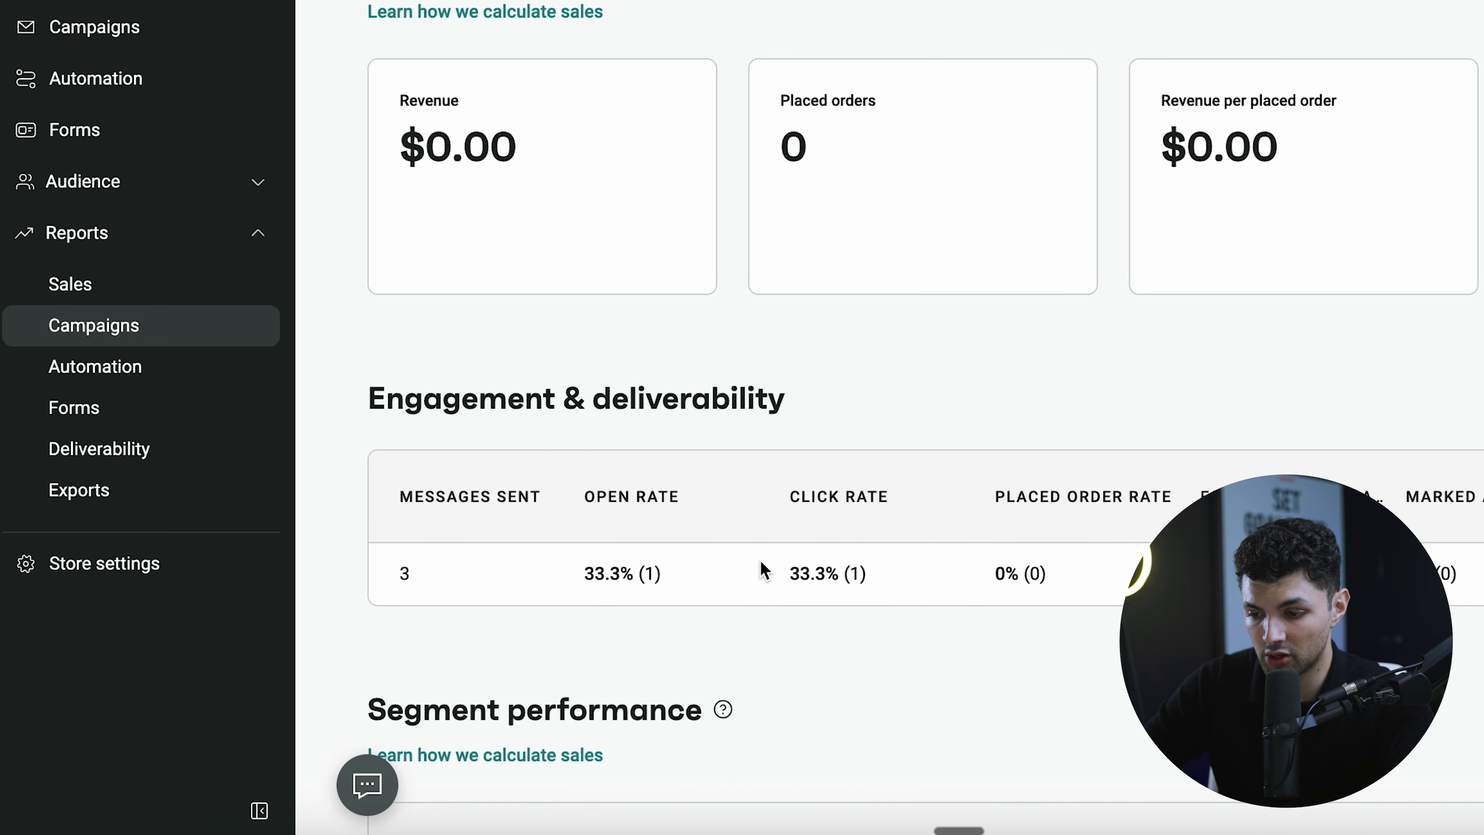
left_click_drag(755, 570, 1000, 564)
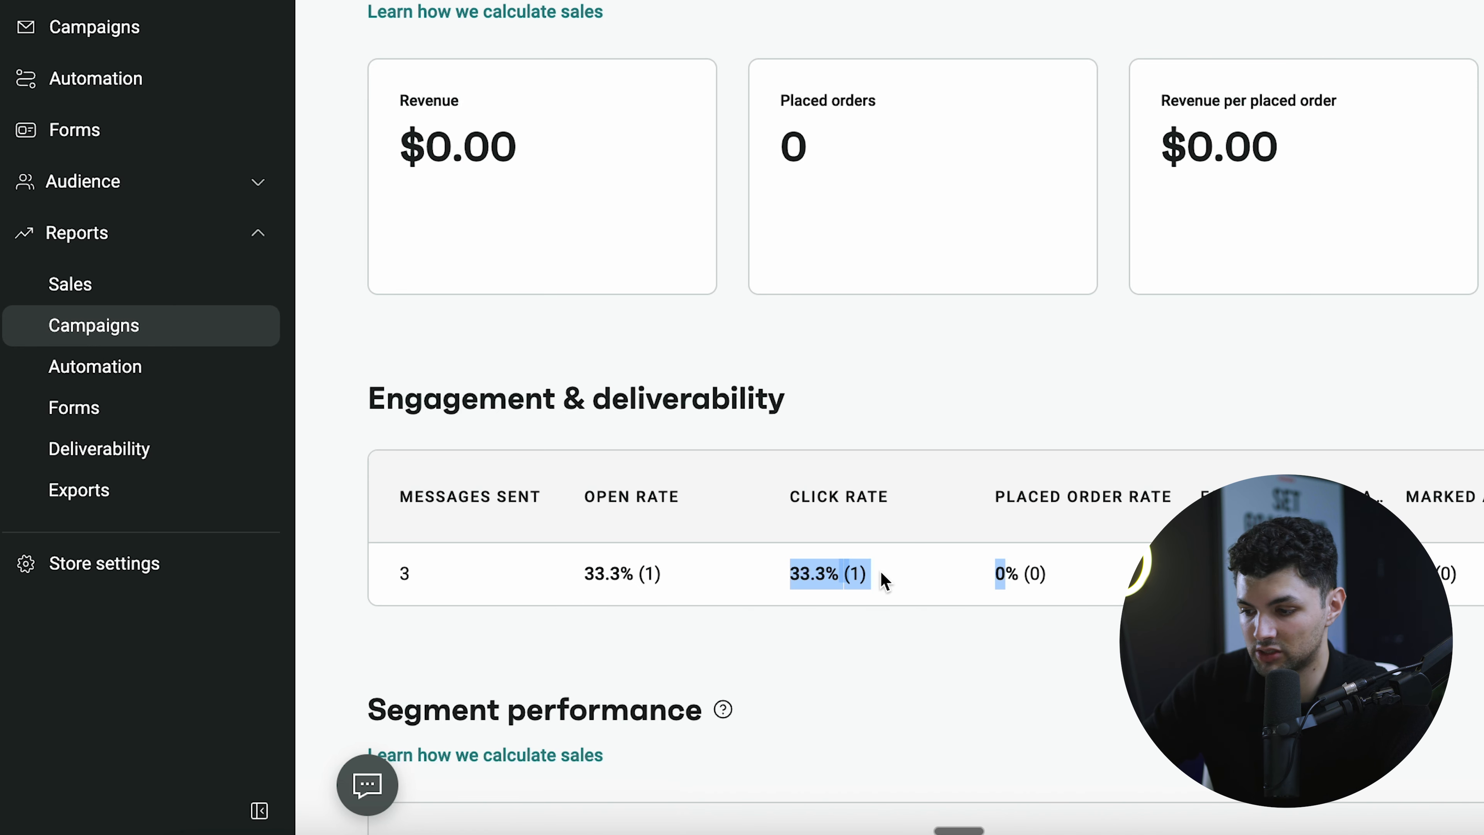
left_click(847, 633)
scroll(848, 633, "down", 1)
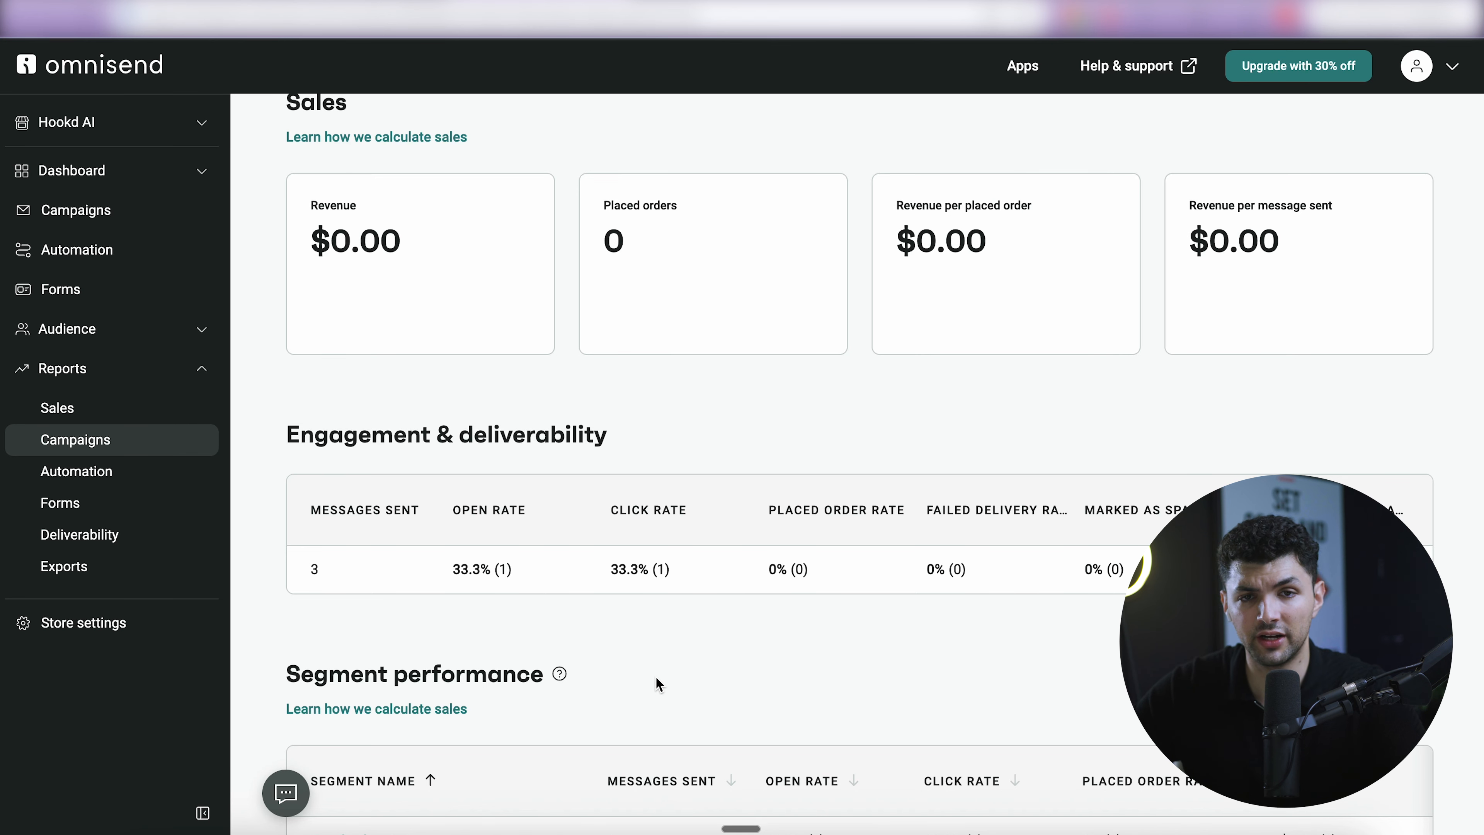